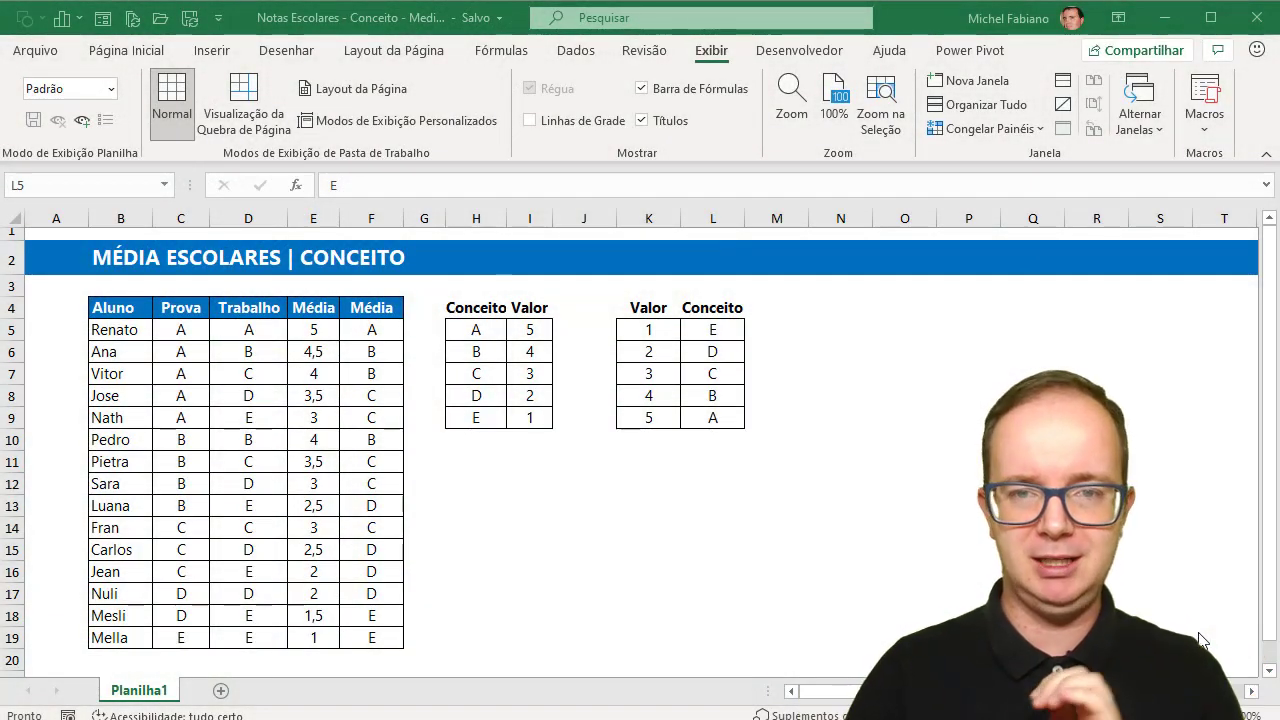
- Bring the 'Notas Escolares - Conceito' workbook window into focus
left_click(714, 52)
double_click(716, 52)
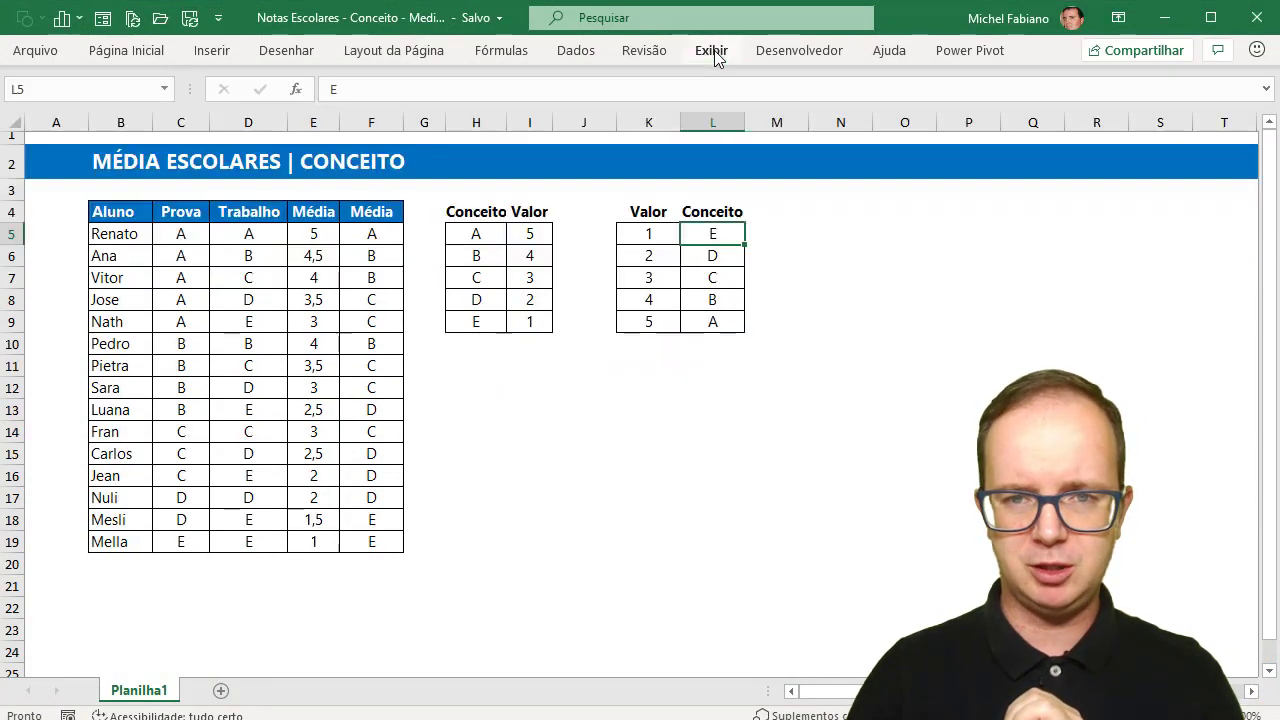
left_click(585, 392)
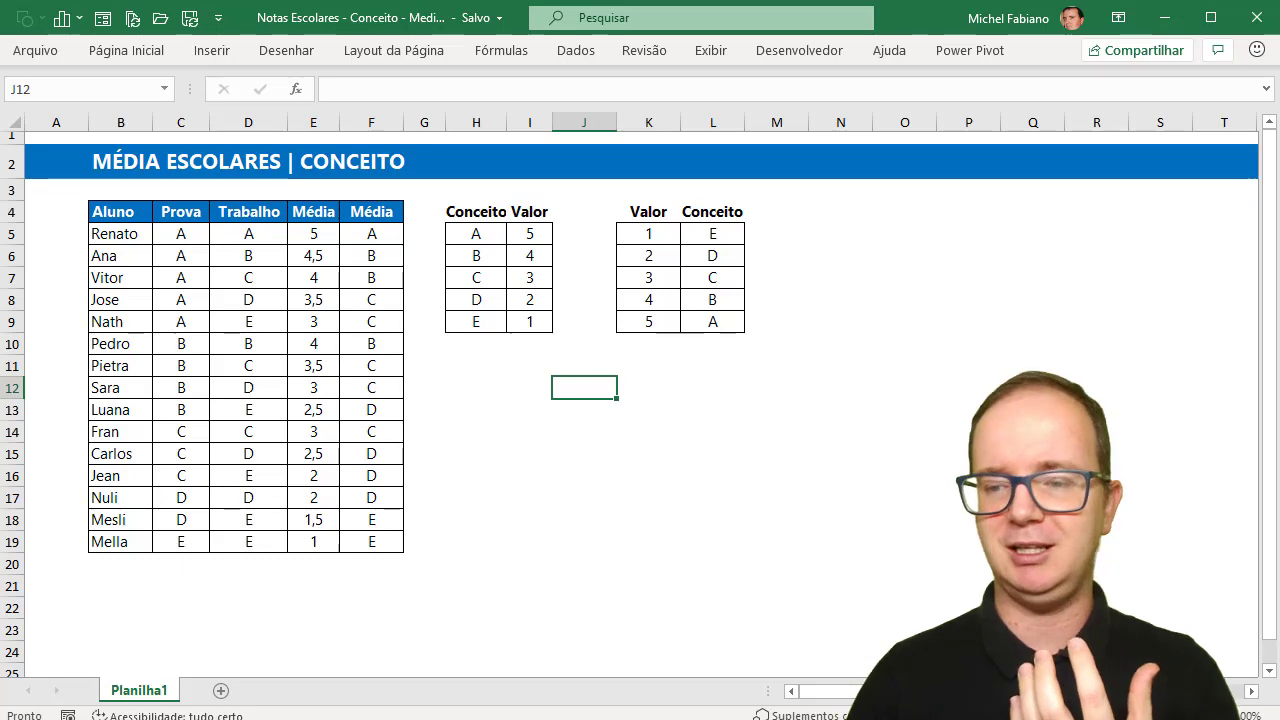
scroll(585, 392, "up", 1, "ctrl")
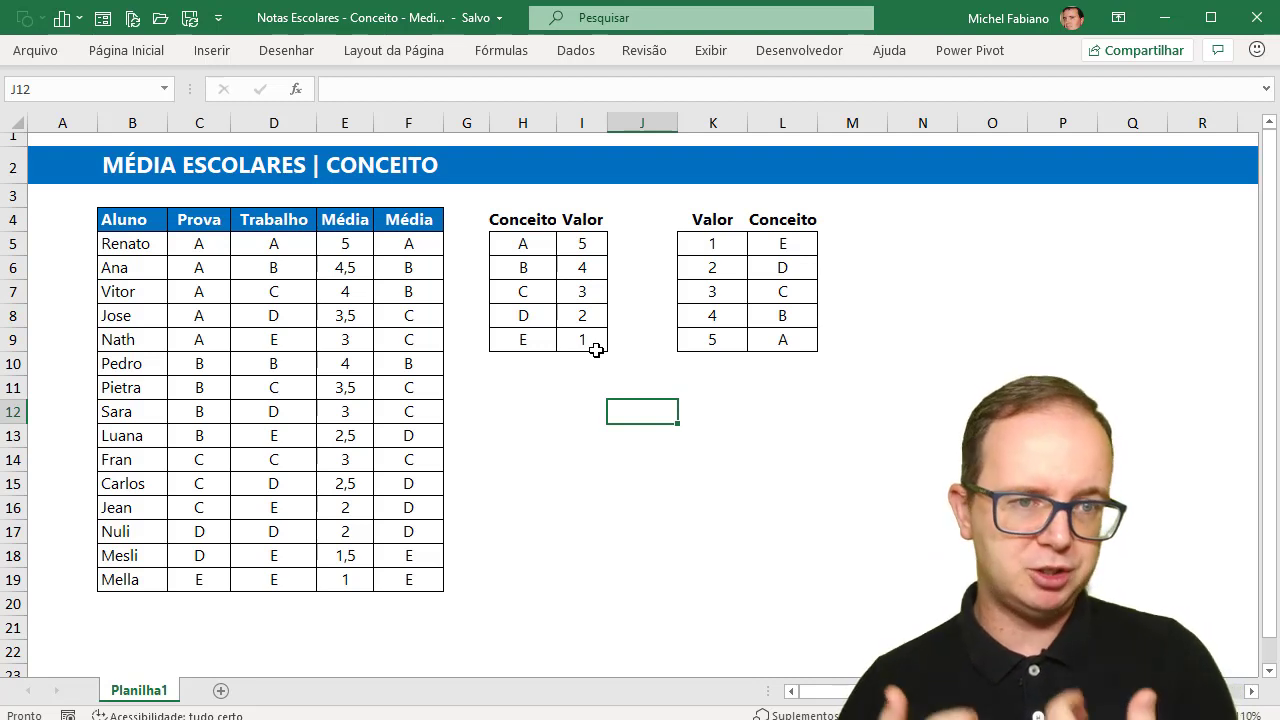
- Inspect row 5's grade cells and the PROCV and CONT.SE formulas in F5 and E5
left_click(200, 243)
left_click(251, 243)
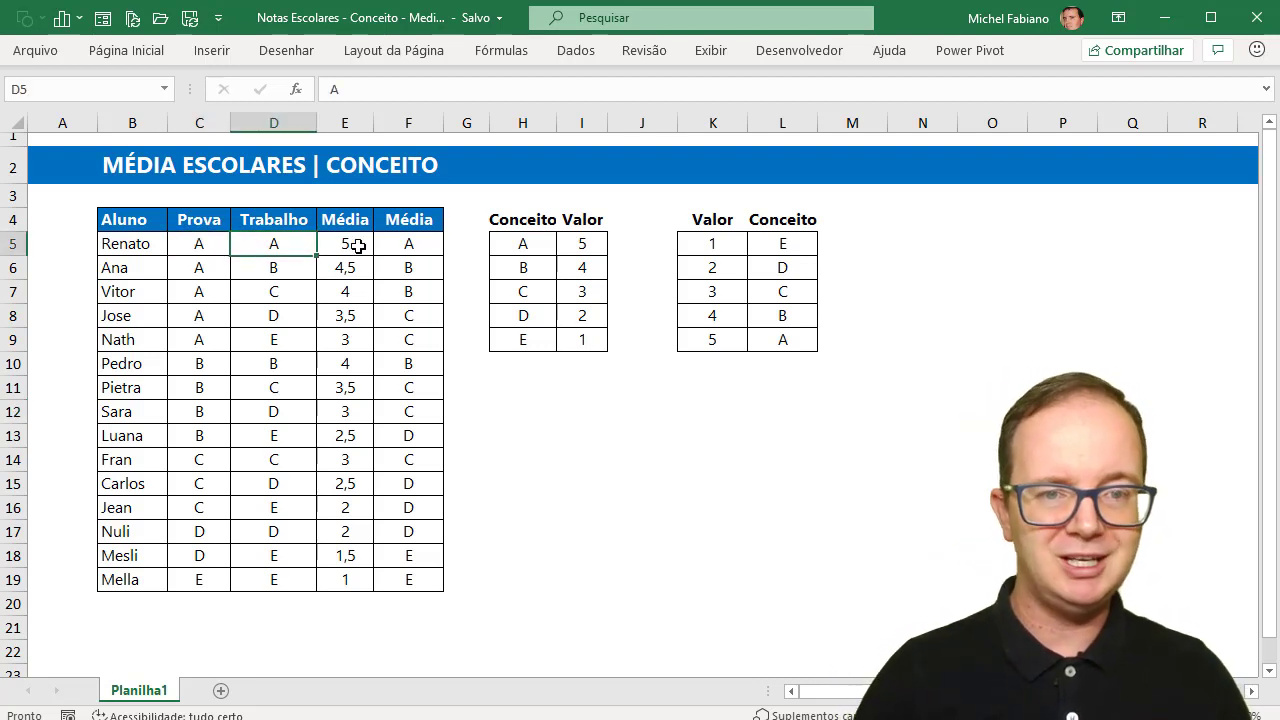
left_click(398, 243)
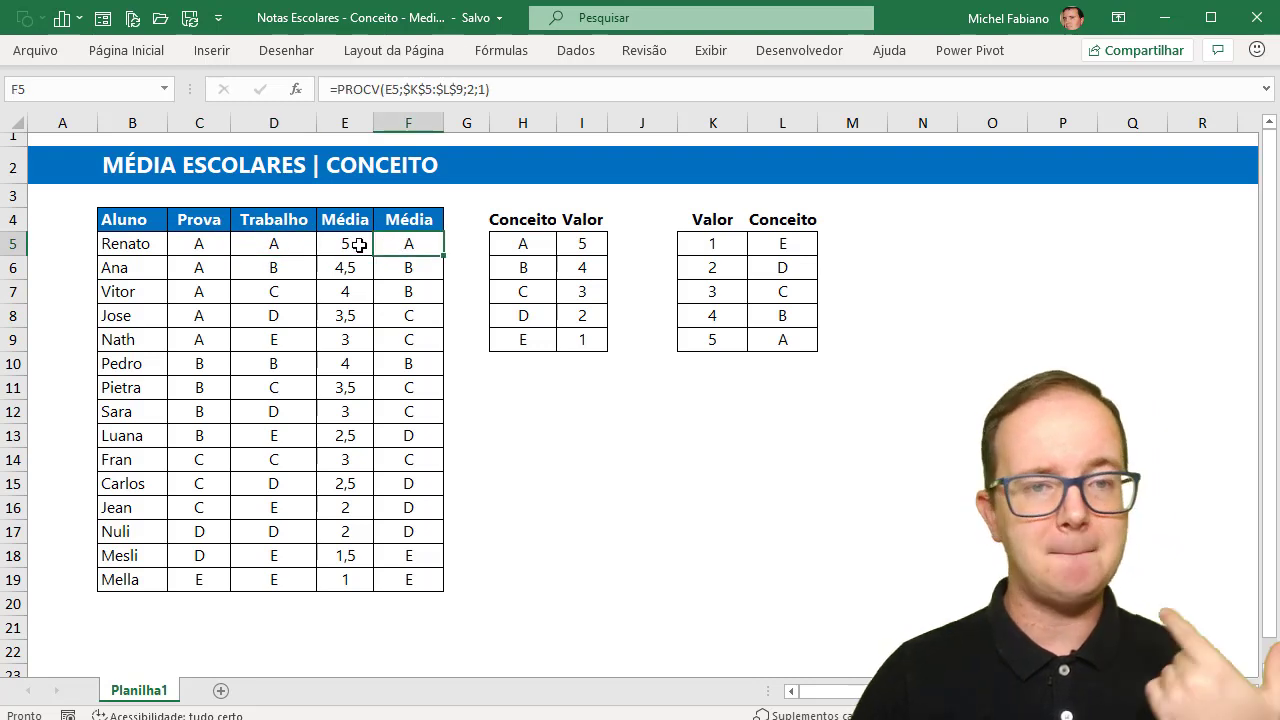
left_click(355, 244)
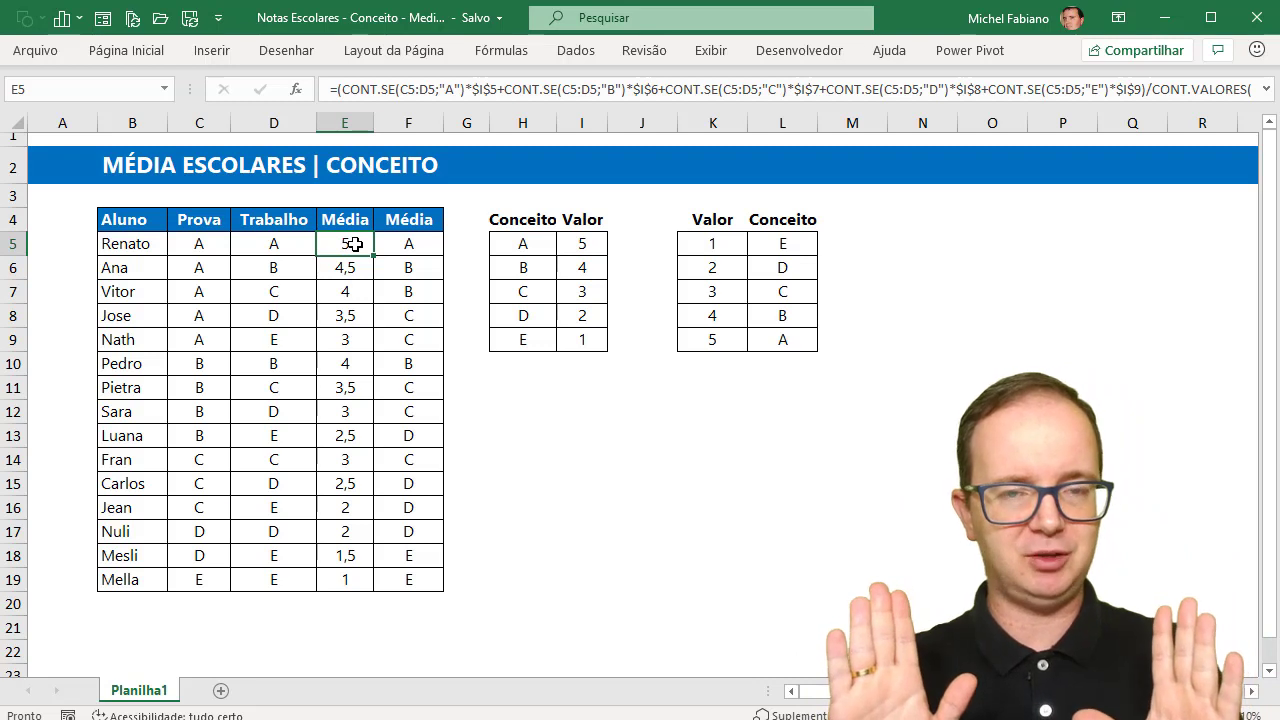
left_click(386, 246)
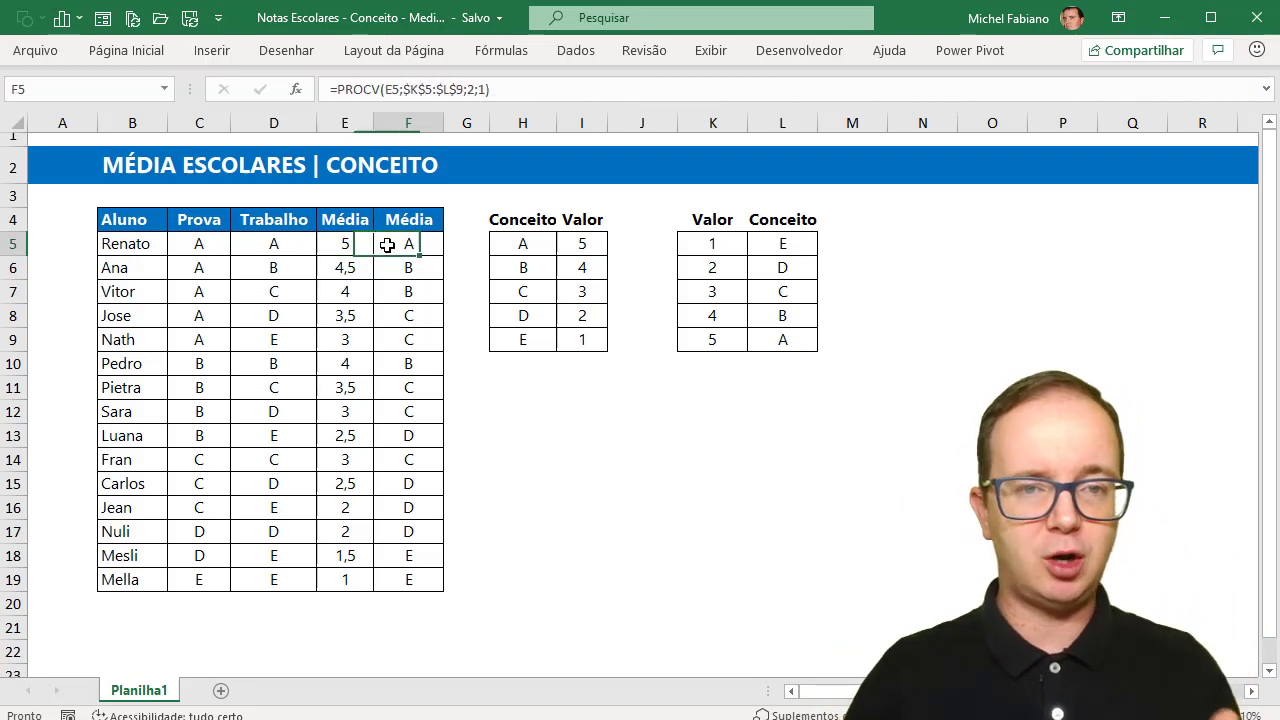
left_click(303, 247)
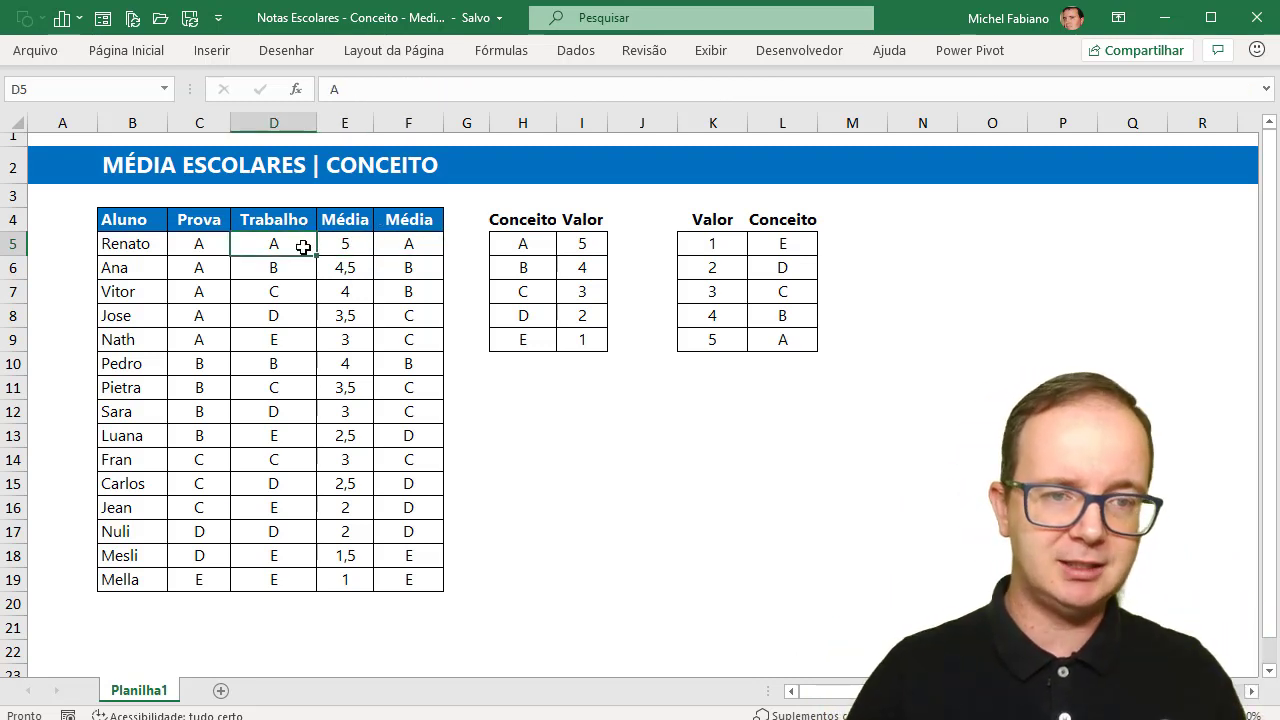
left_click(207, 246)
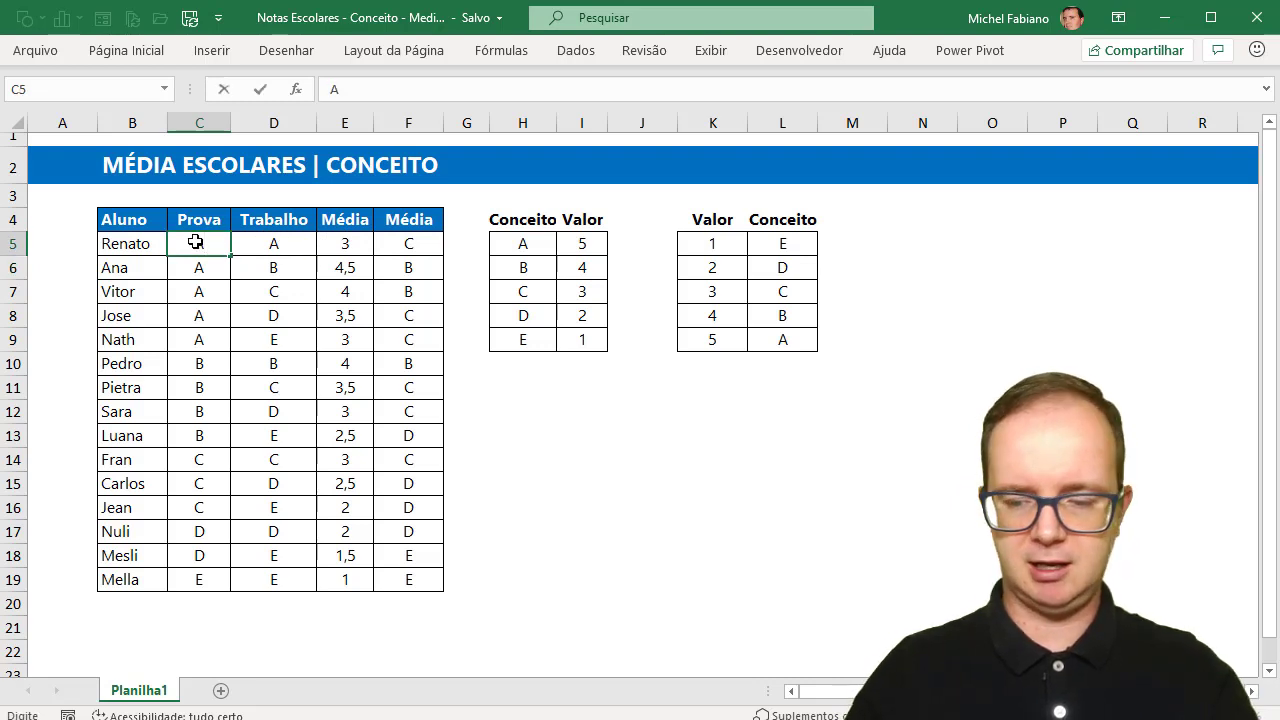
- Enter Prova A and Trabalho E for the first student in row 5
key("Tab")
type("C")
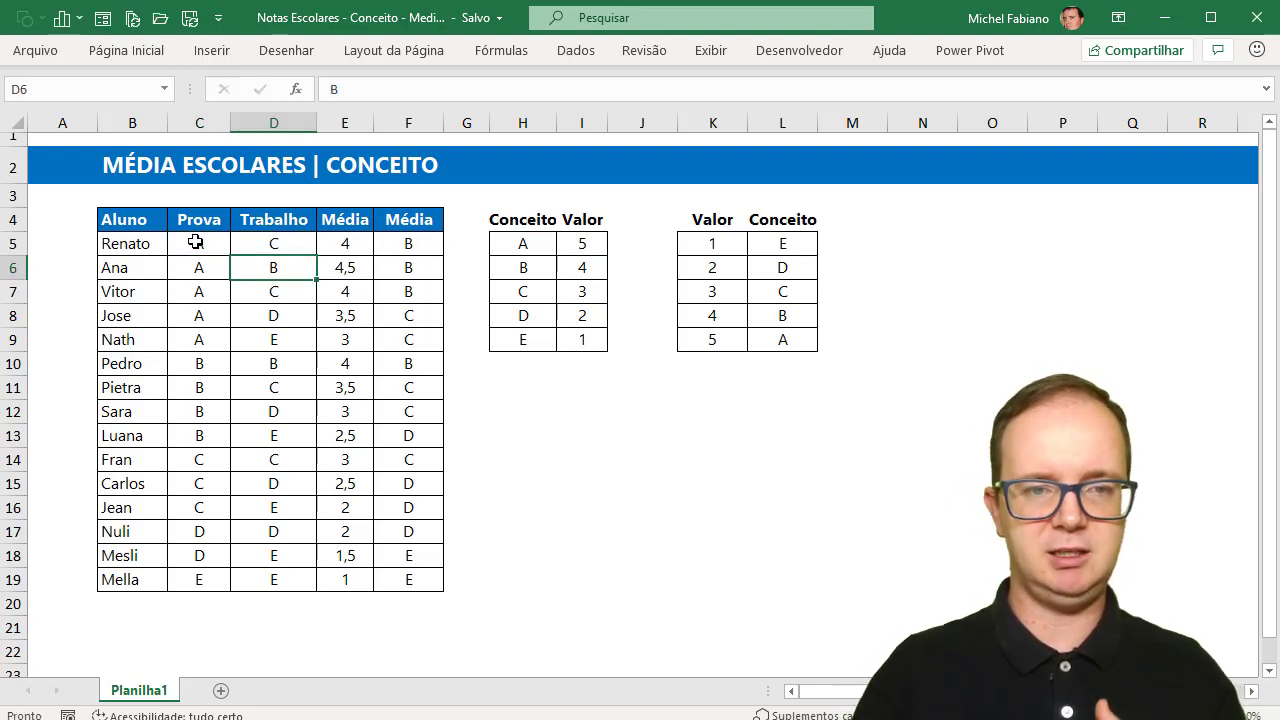
left_click(269, 242)
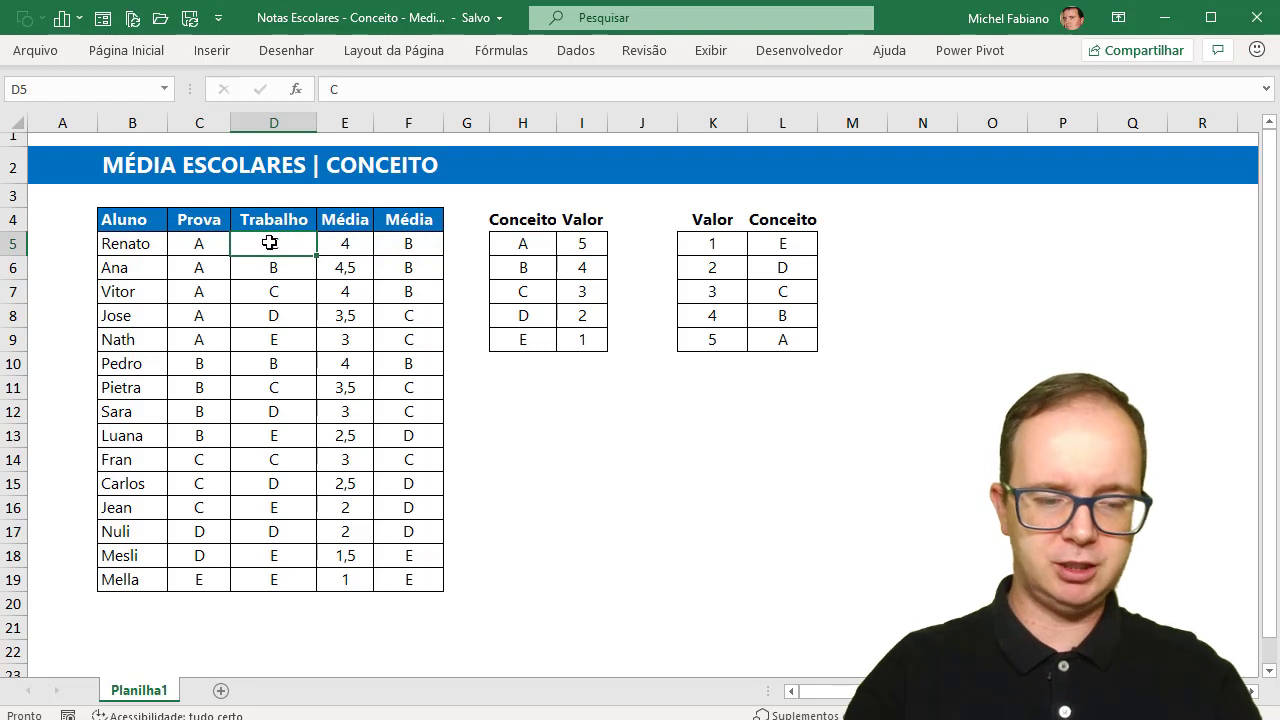
type("E")
key("Return")
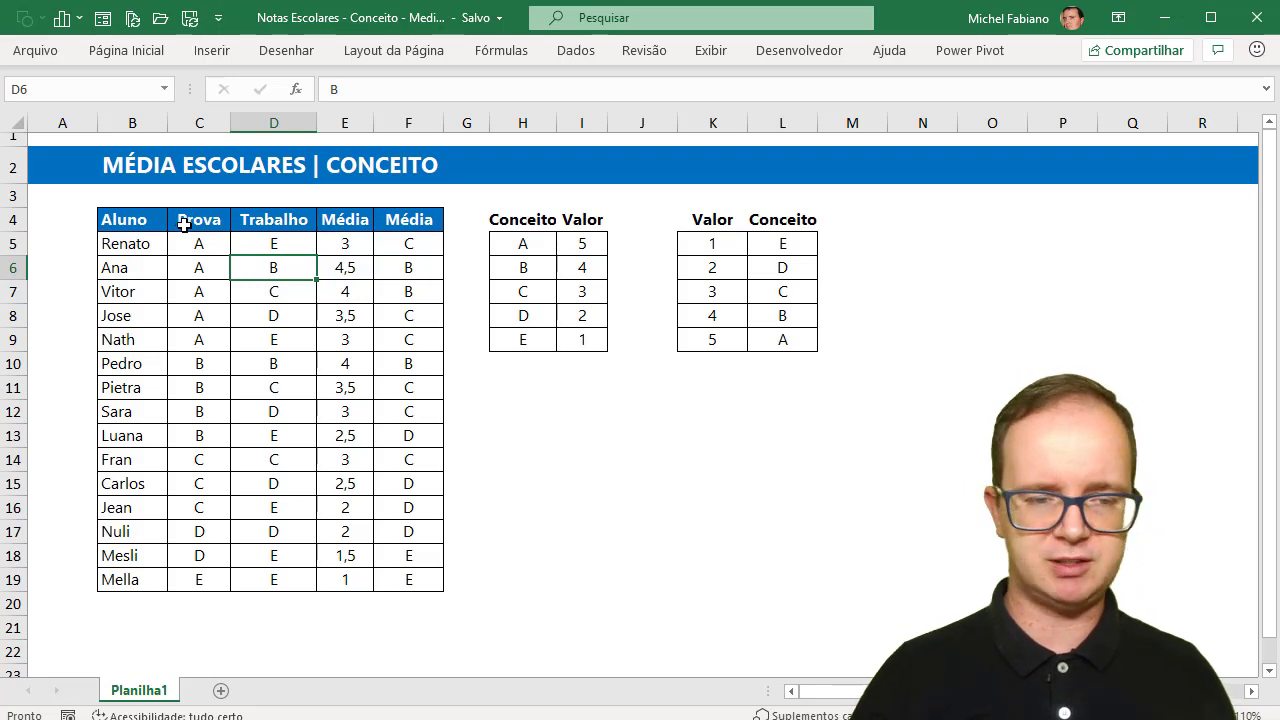
- Add a new blank sheet, Planilha2, to the workbook
left_click(221, 691)
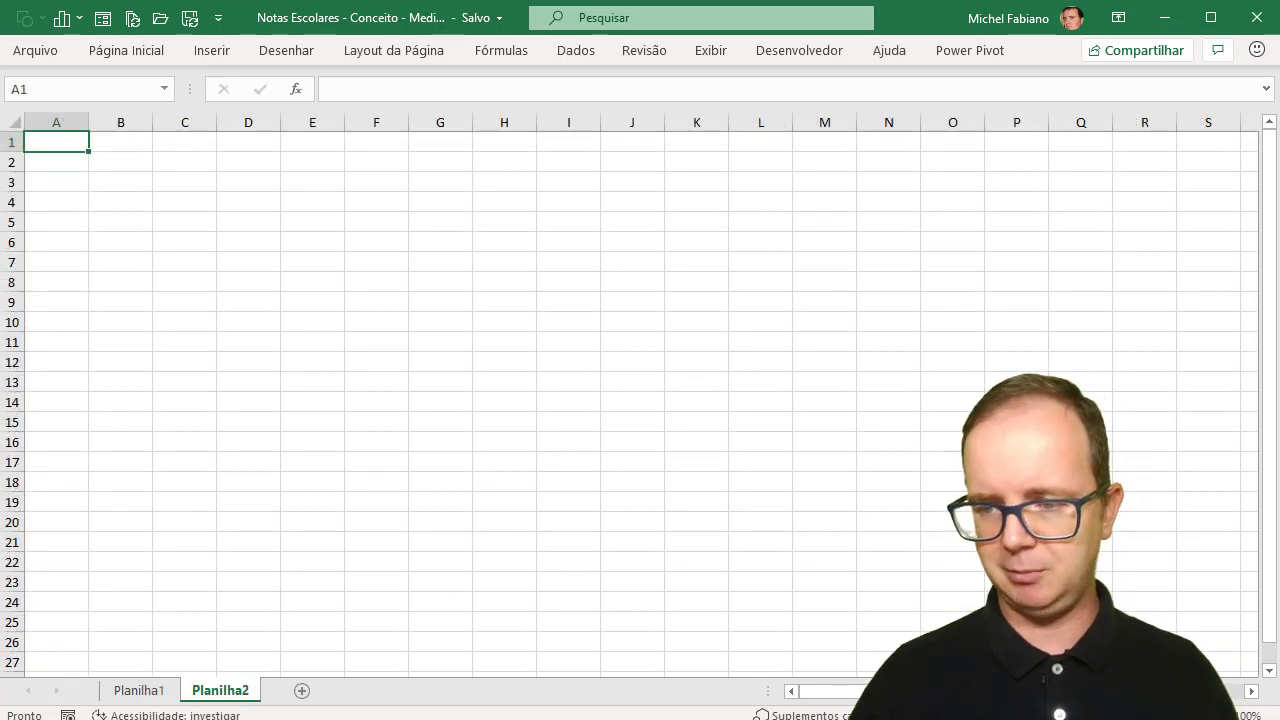
scroll(354, 312, "up", 1, "ctrl")
scroll(354, 312, "up", 1, "ctrl")
scroll(354, 312, "up", 2, "ctrl")
scroll(354, 312, "up", 1, "ctrl")
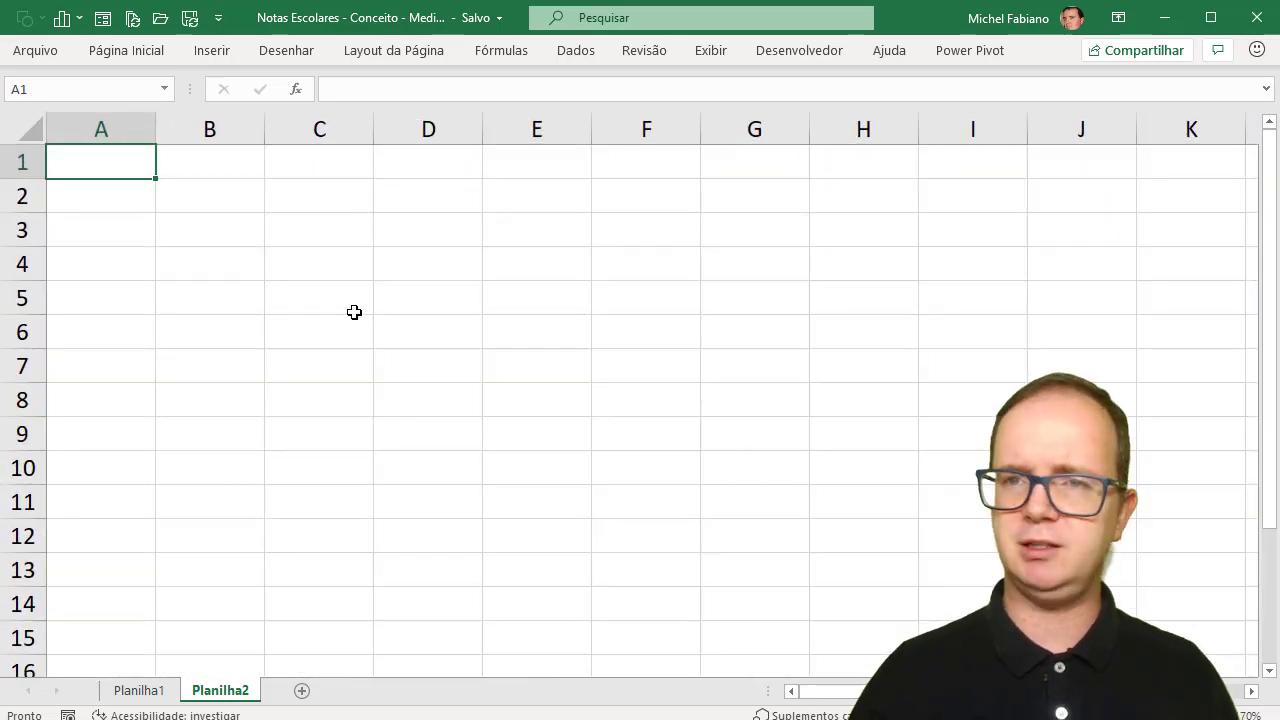
- Type the headers Aluno, Prova, Trabalho, Média and Conceito across B2:F2
left_click(229, 203)
type("Aluno")
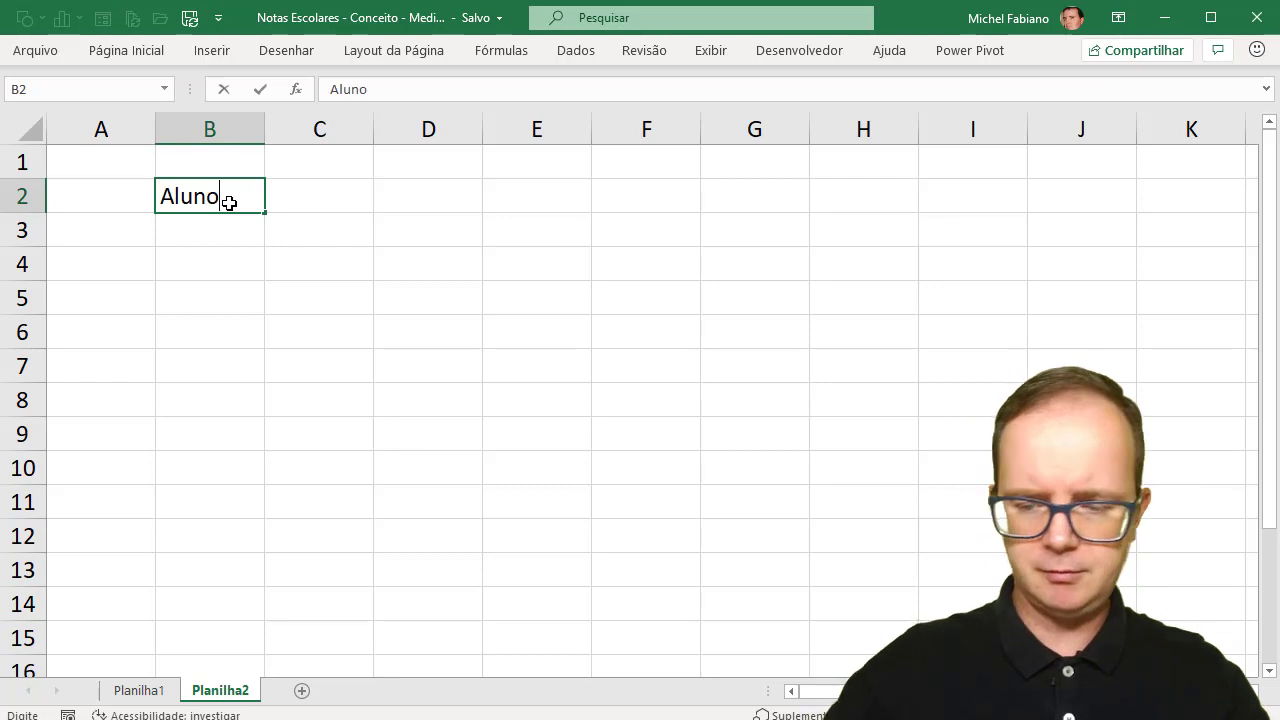
key("Tab")
type("Prova")
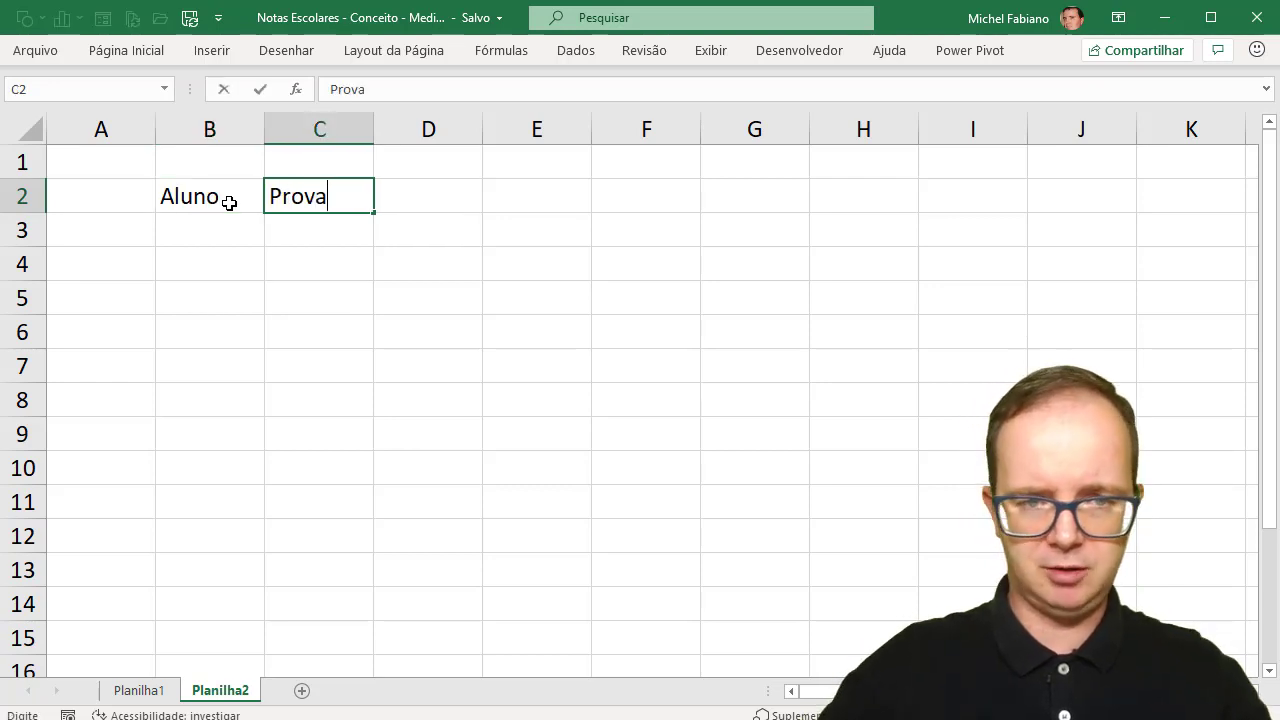
key("Tab")
type("Trabalho")
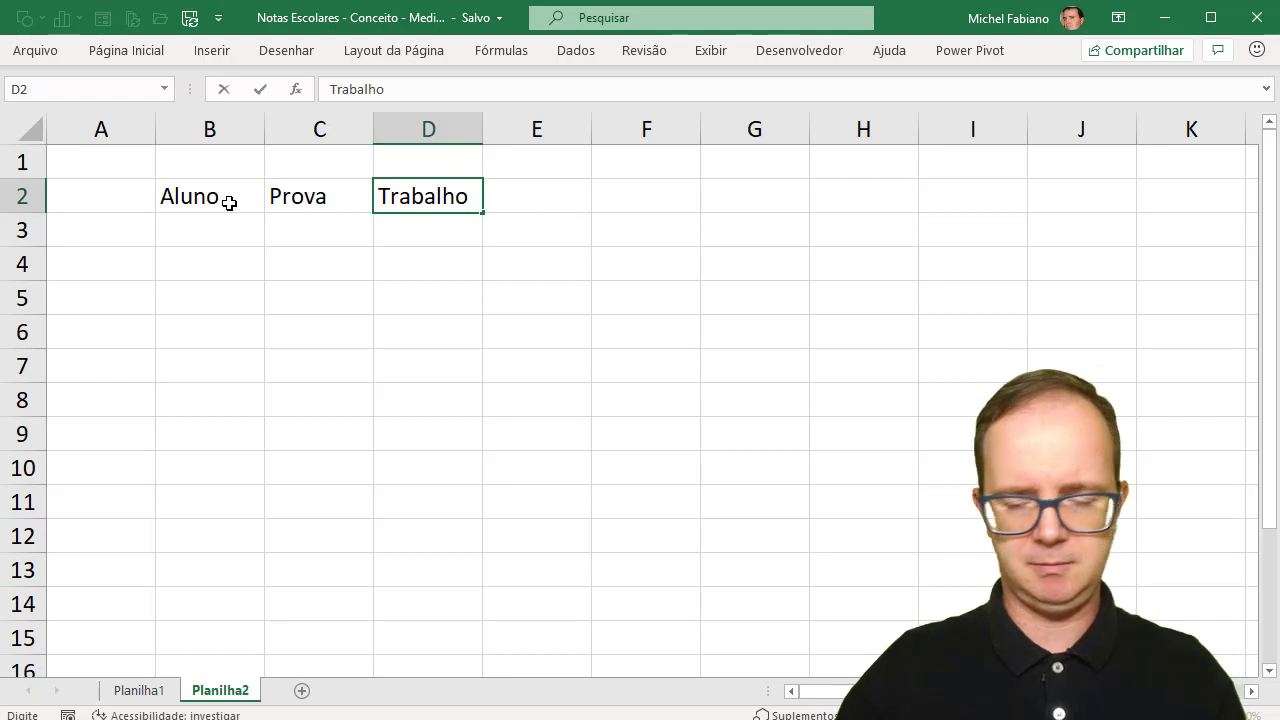
key("Tab")
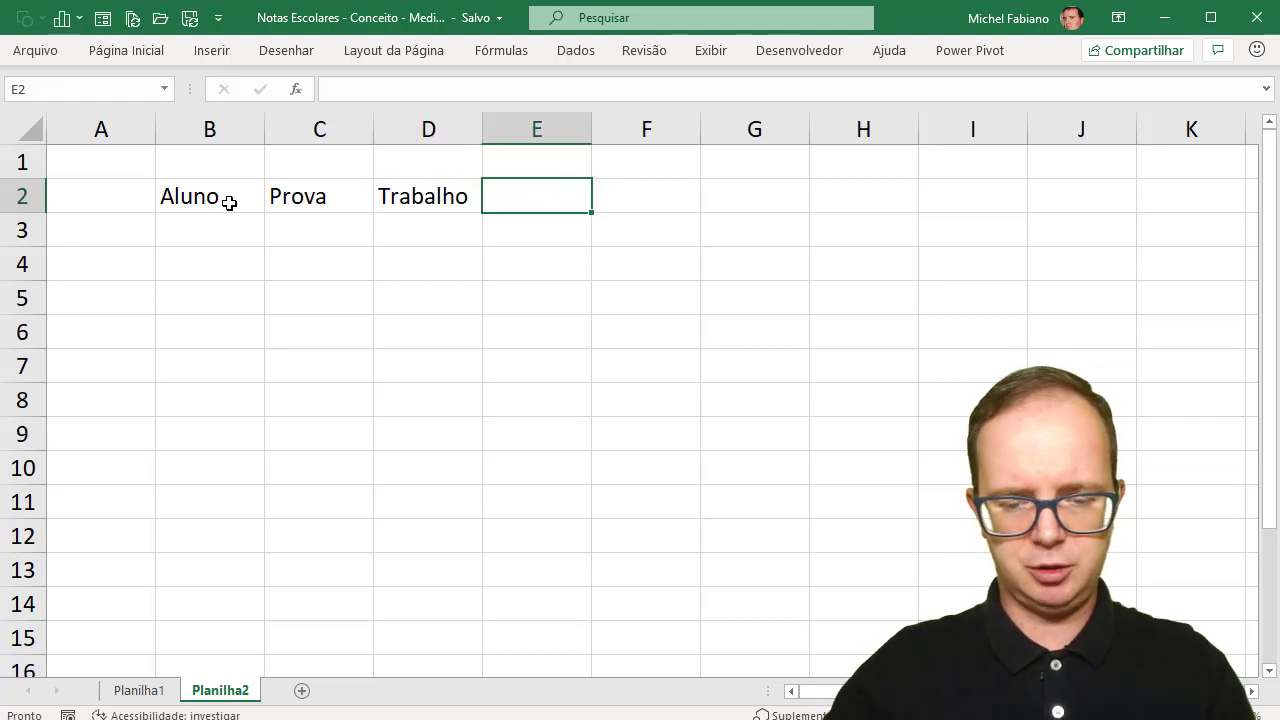
type("Média")
key("Tab")
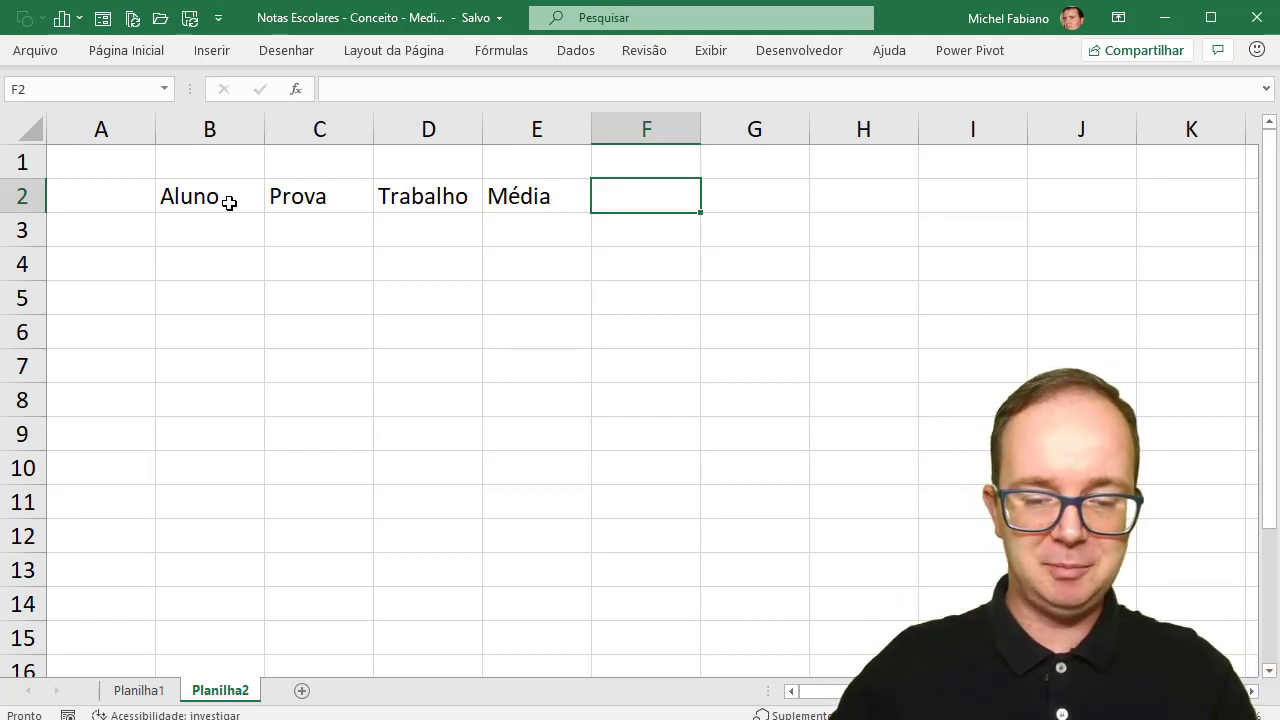
type("Conceito")
key("Return")
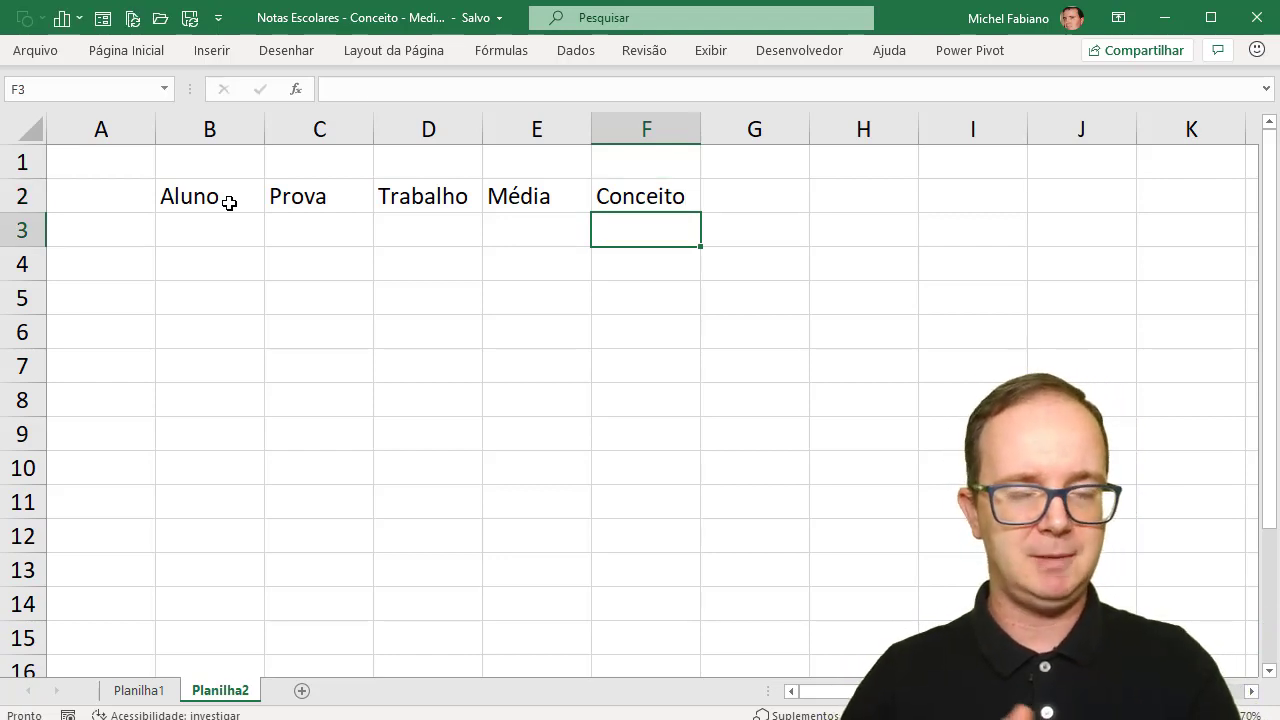
key("Left")
- Enter trial grades A and E in C3 and D3
key("Left")
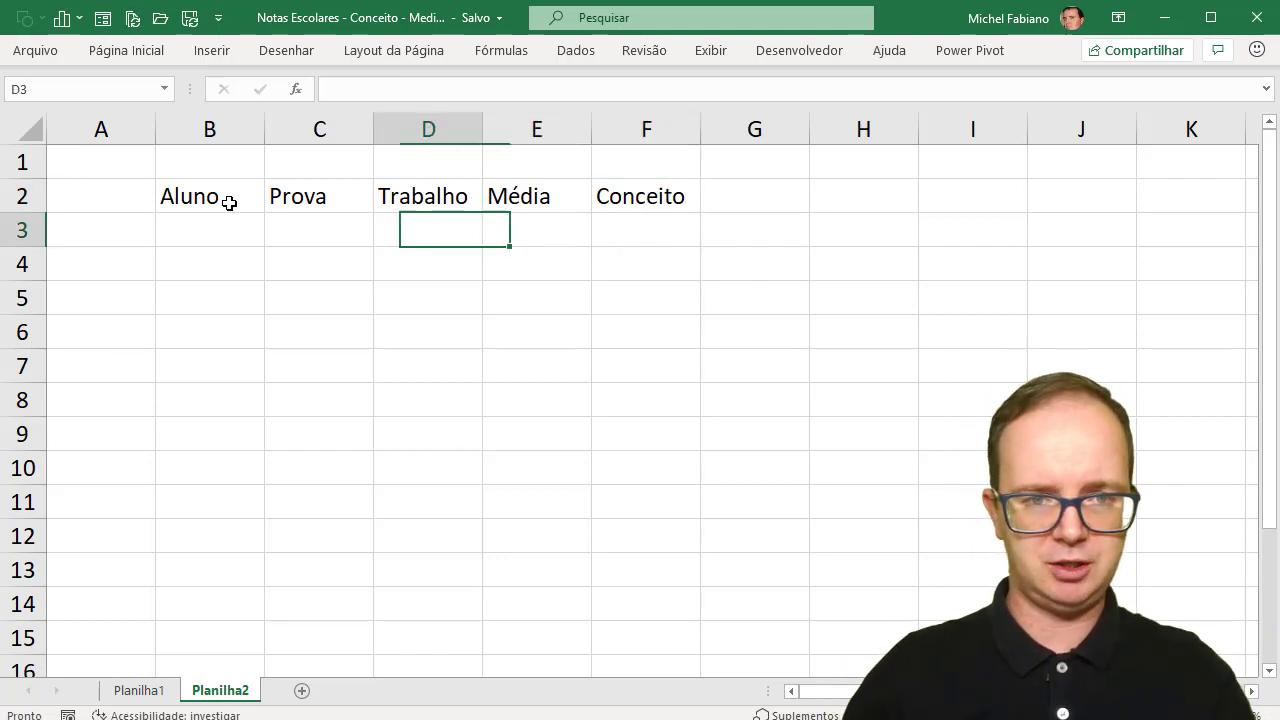
key("Left")
type("A")
key("Right")
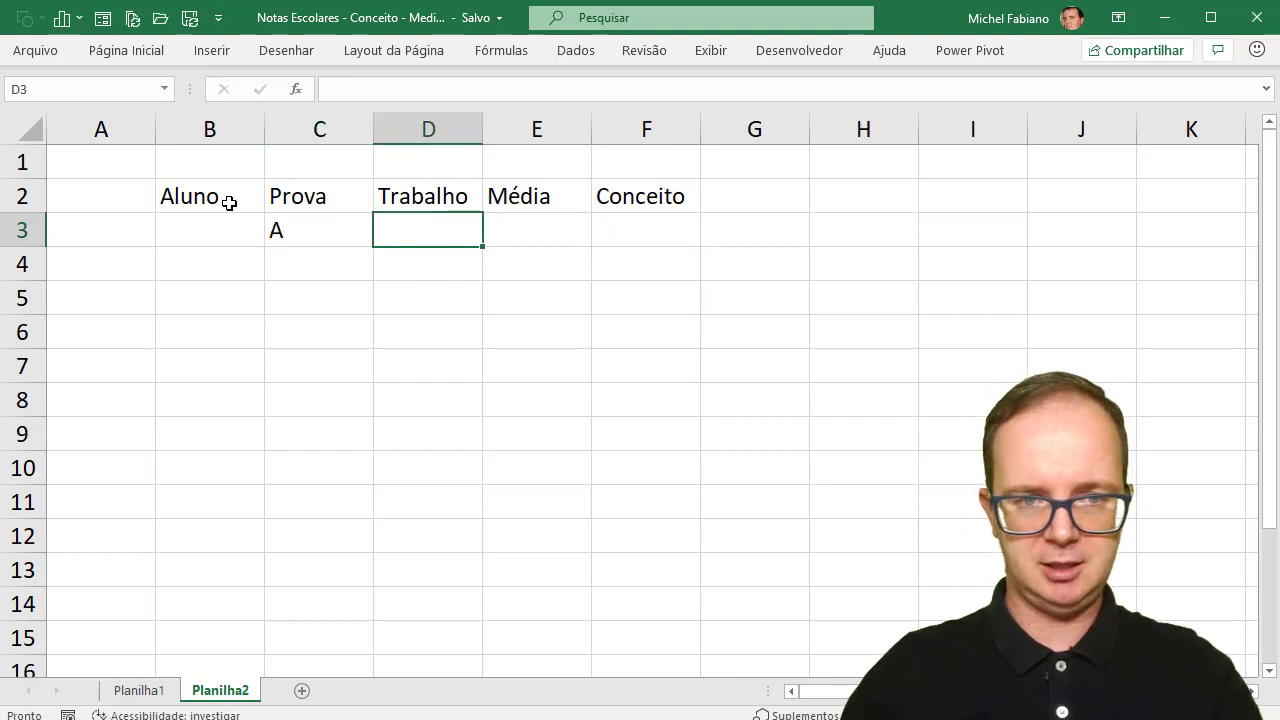
type("E")
key("Right")
key("Right")
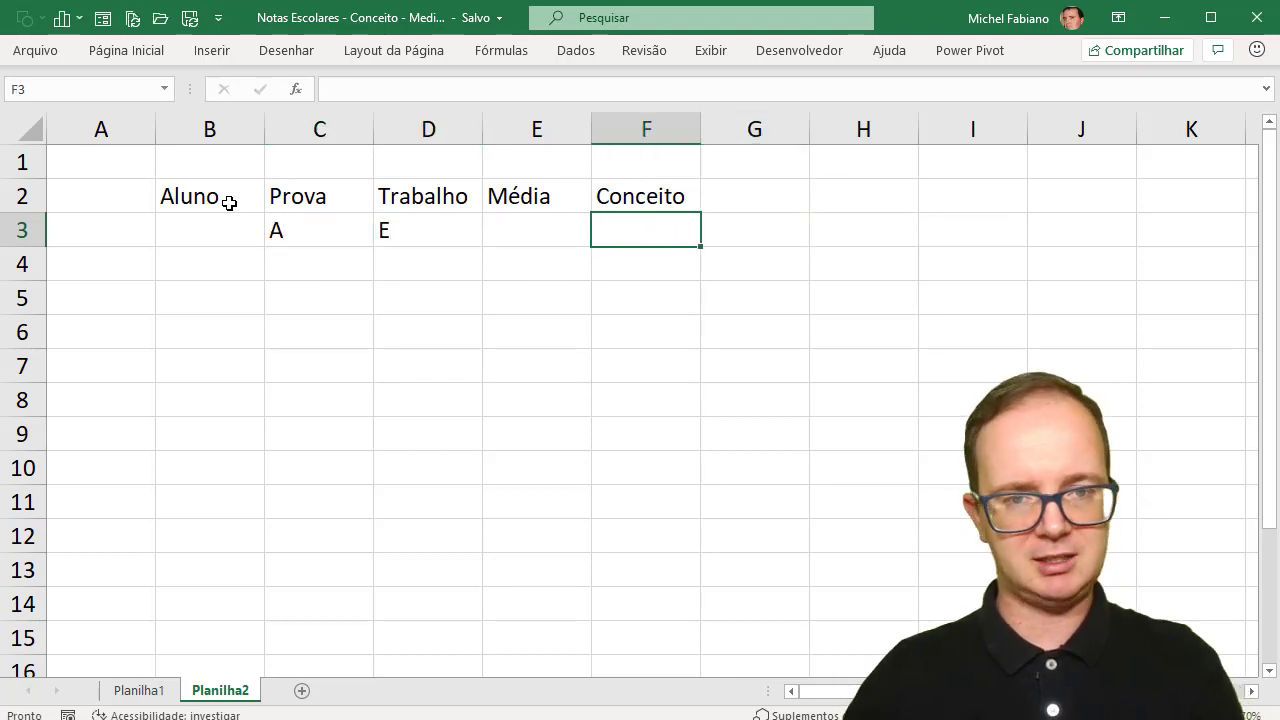
key("Left")
key("Left")
key("Left")
key("Left")
key("Right")
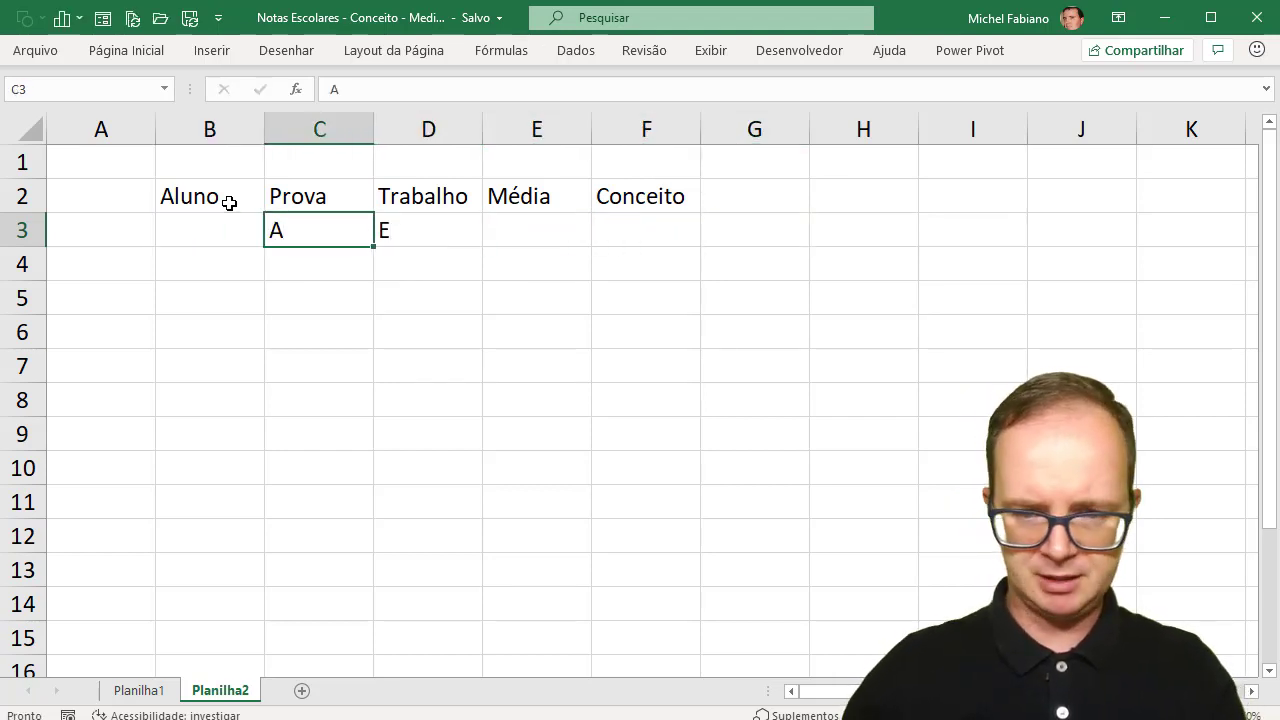
key("Right")
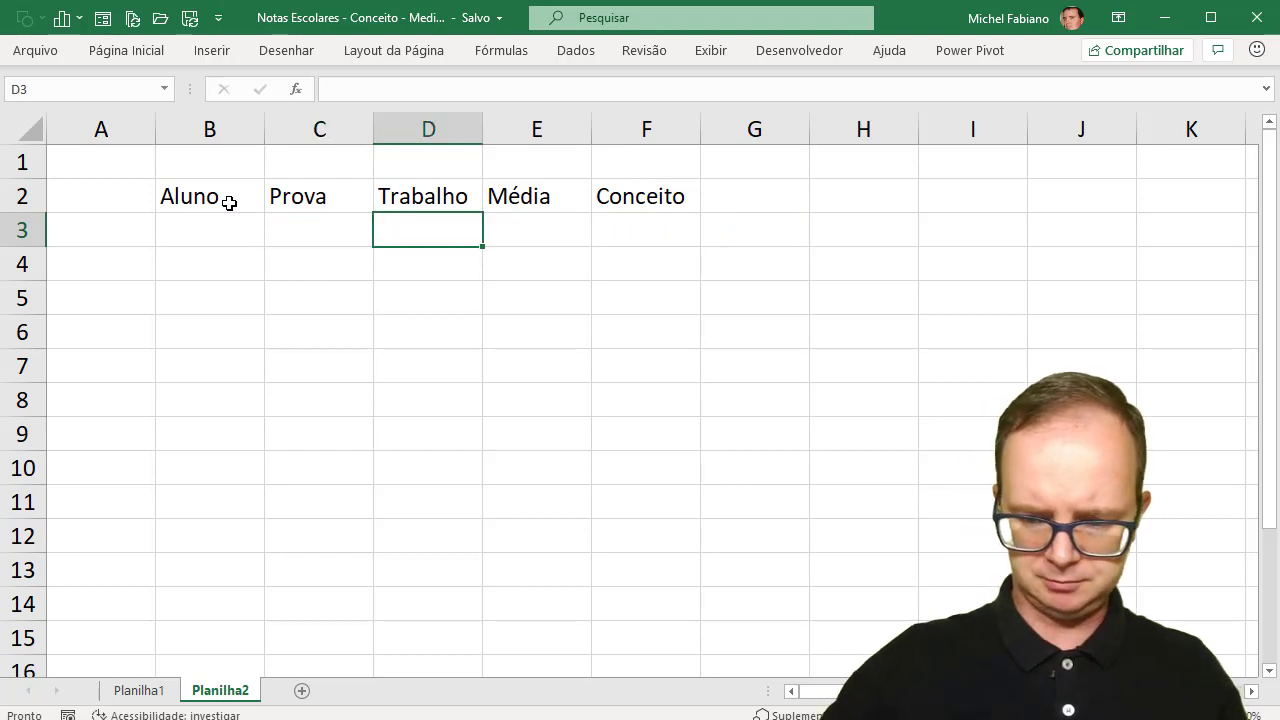
key("Left")
key("Left")
- List five student names under Aluno in B3:B7
type("a")
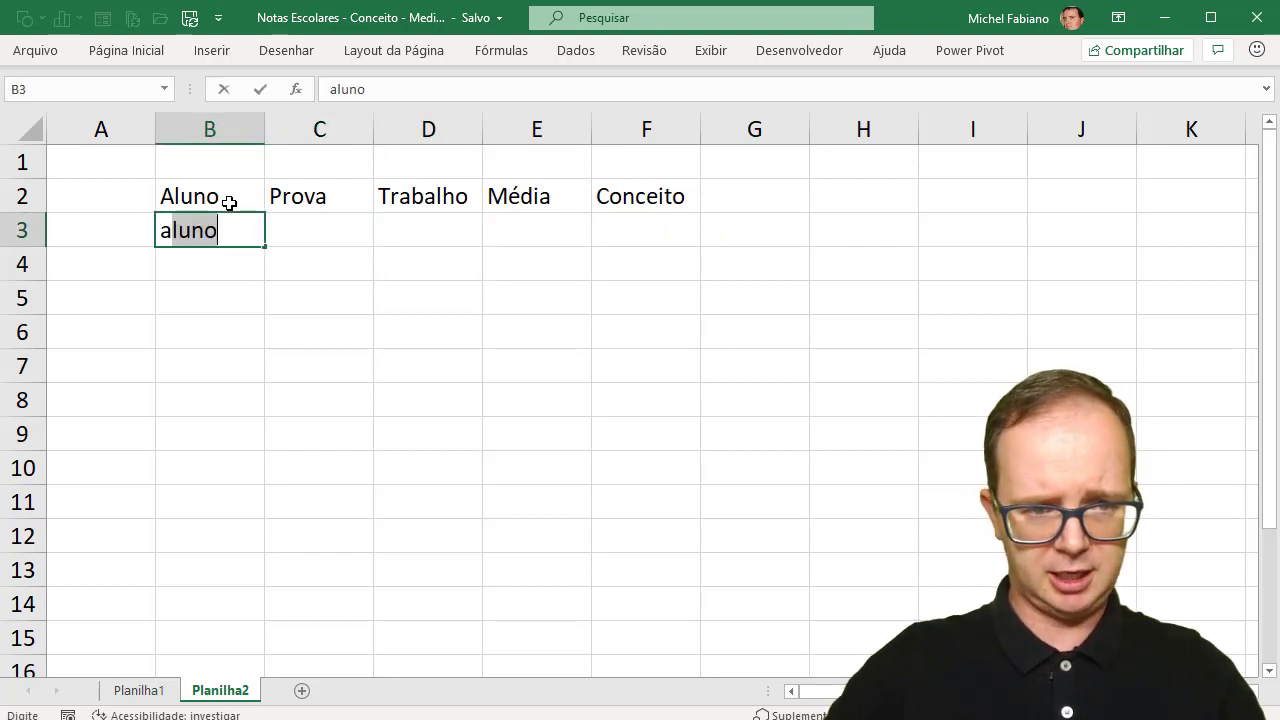
type("naAna")
key("Return")
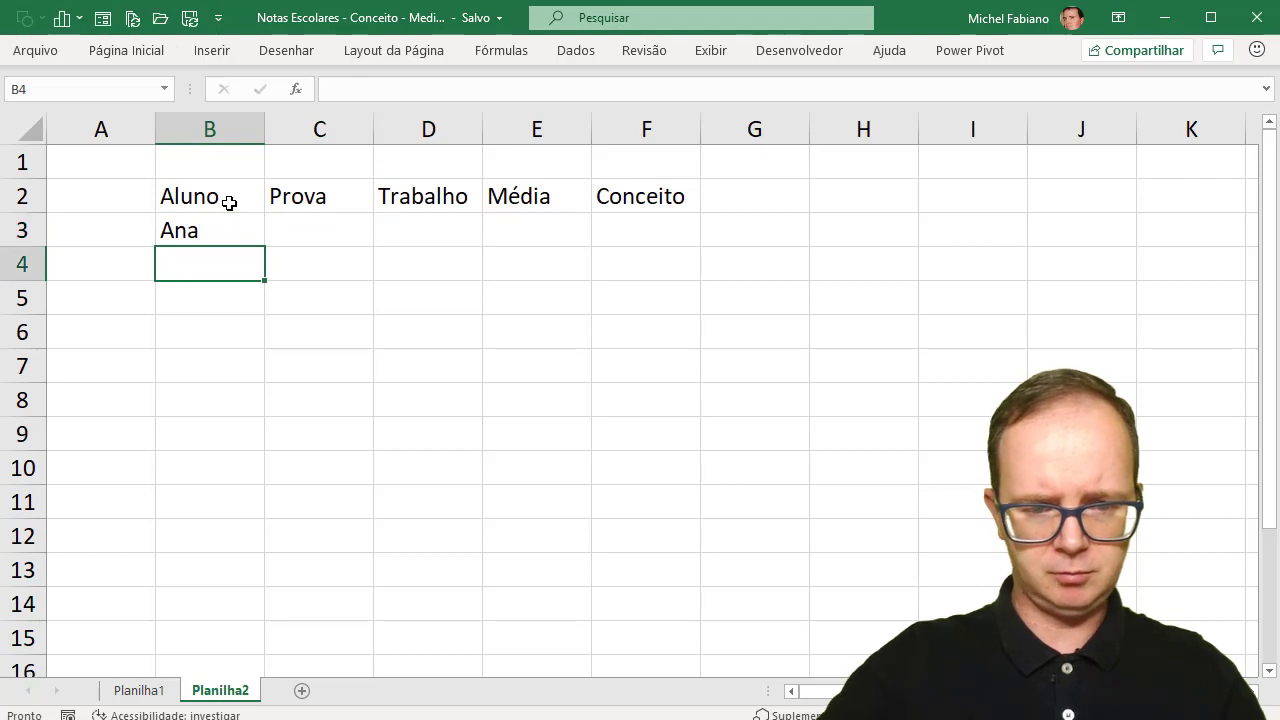
type("Maria")
key("Return")
type("P")
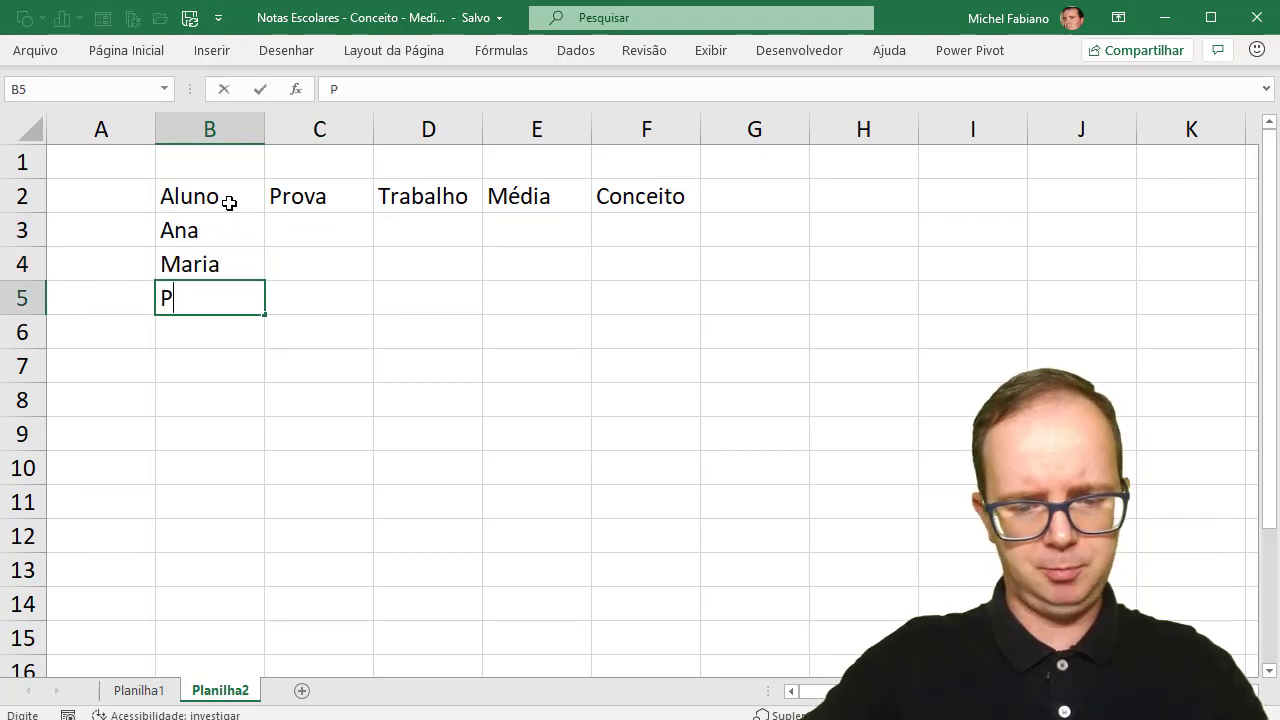
type("aulo")
key("Return")
type("Piet")
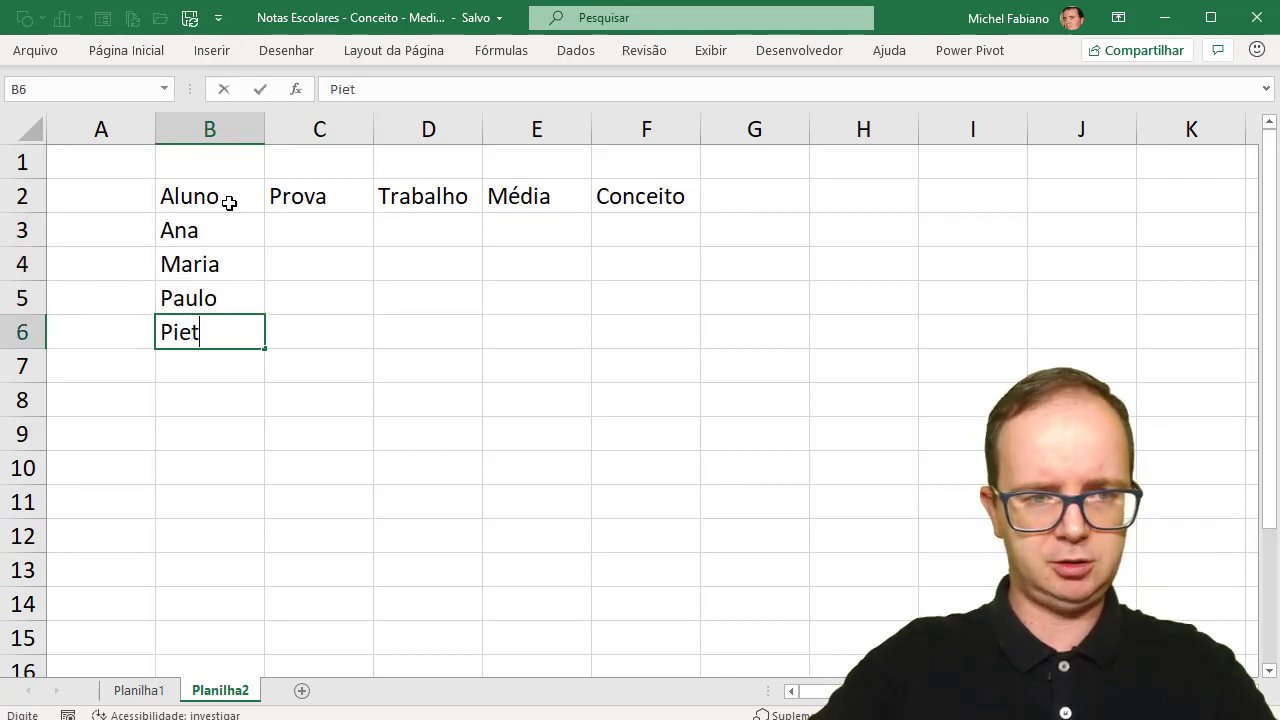
type("ro")
key("Return")
type("H")
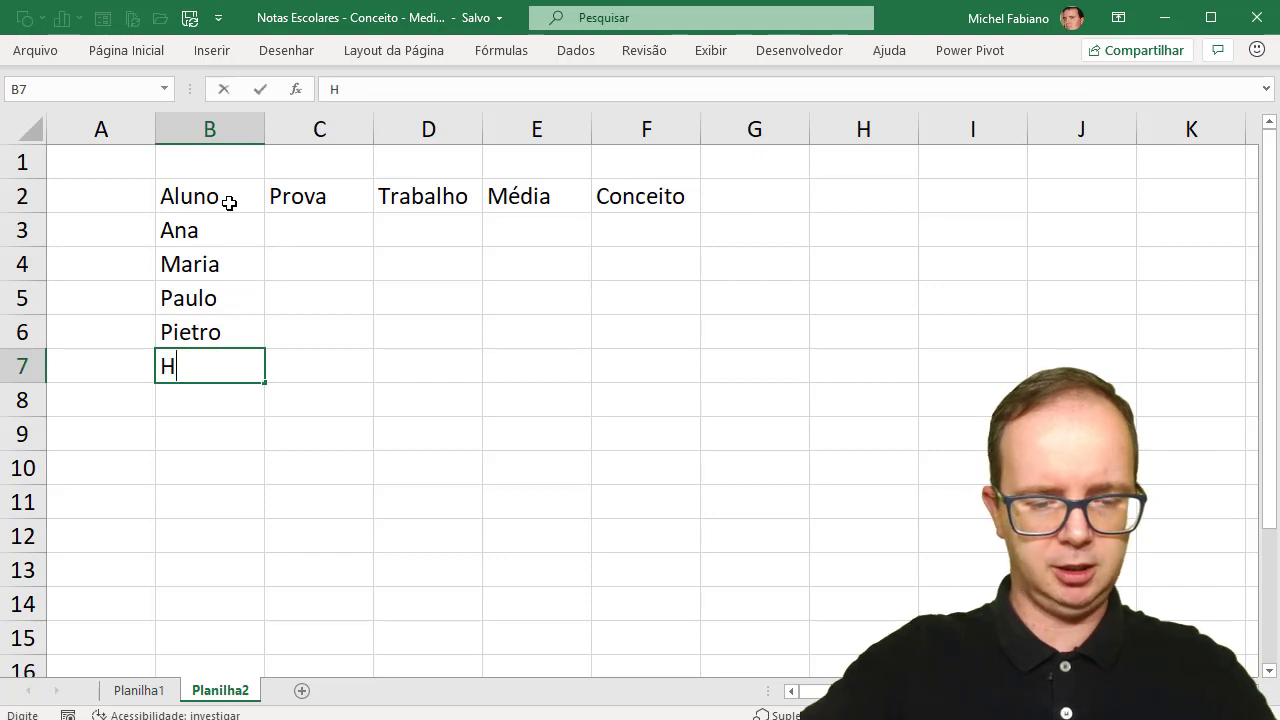
type("enrique")
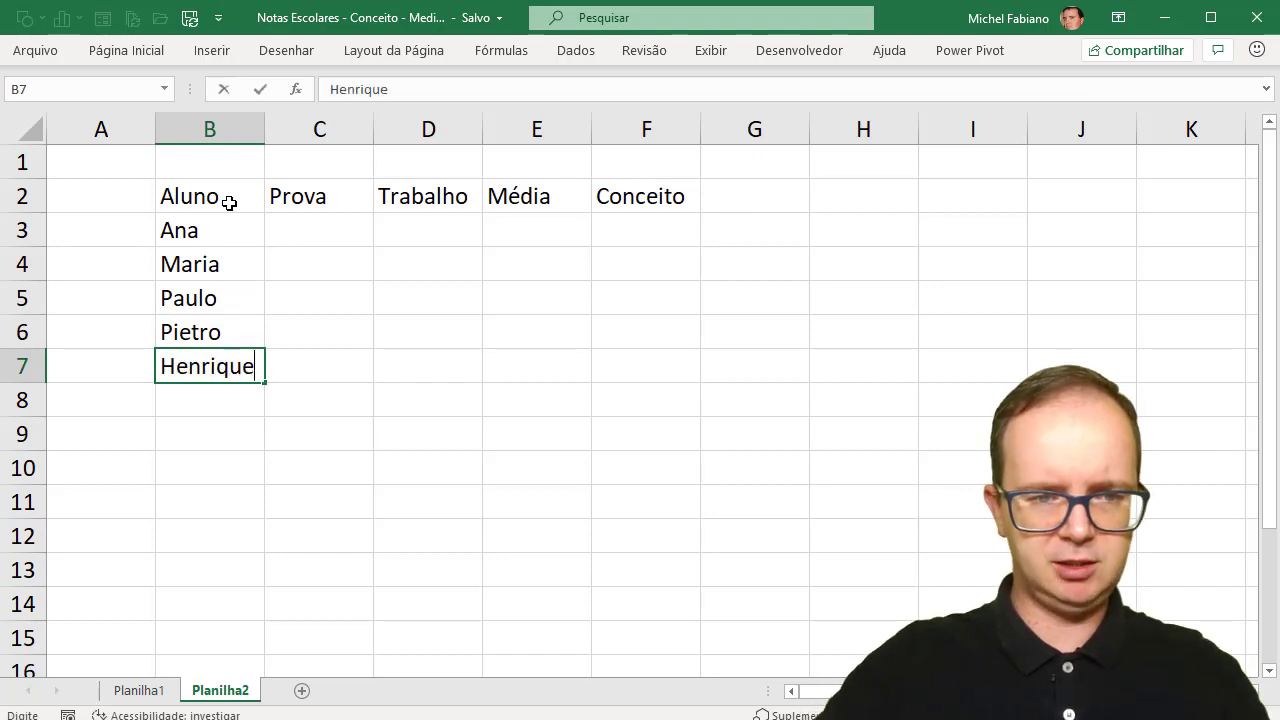
key("Tab")
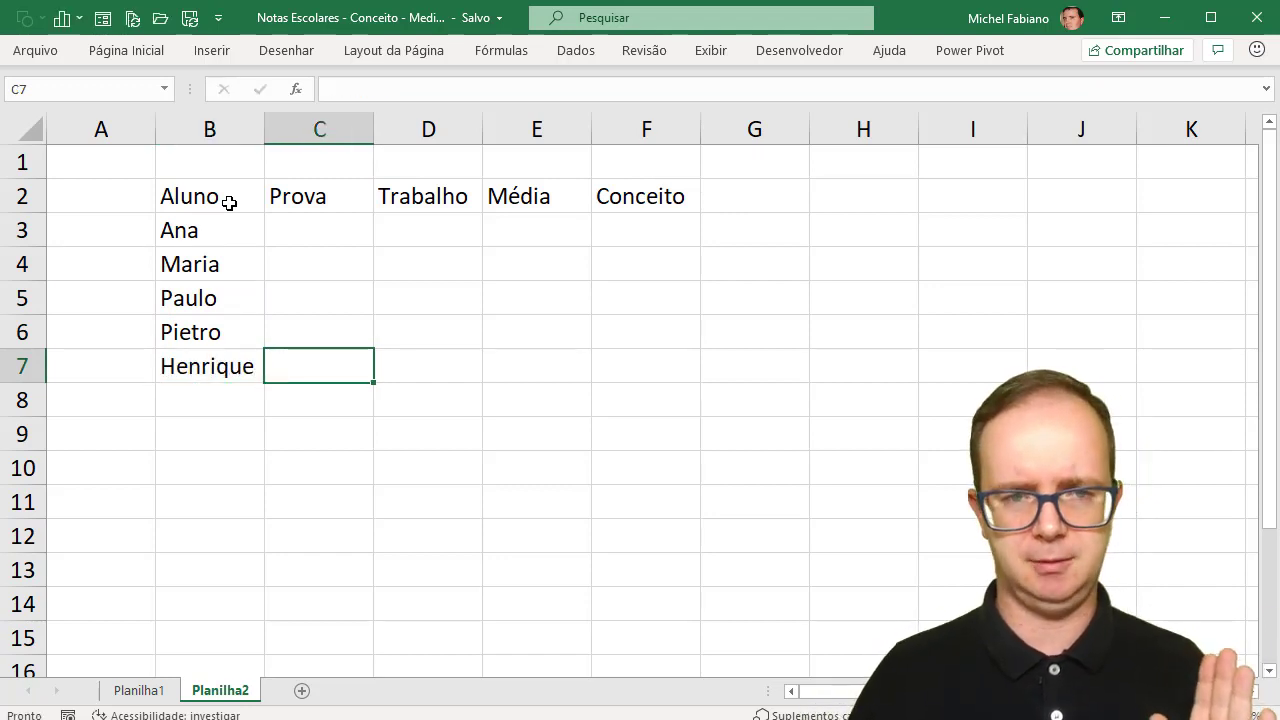
- Give the first student an A for both Prova (C3) and Trabalho (D3)
key("Up")
key("Up")
key("Up")
key("Up")
type("A")
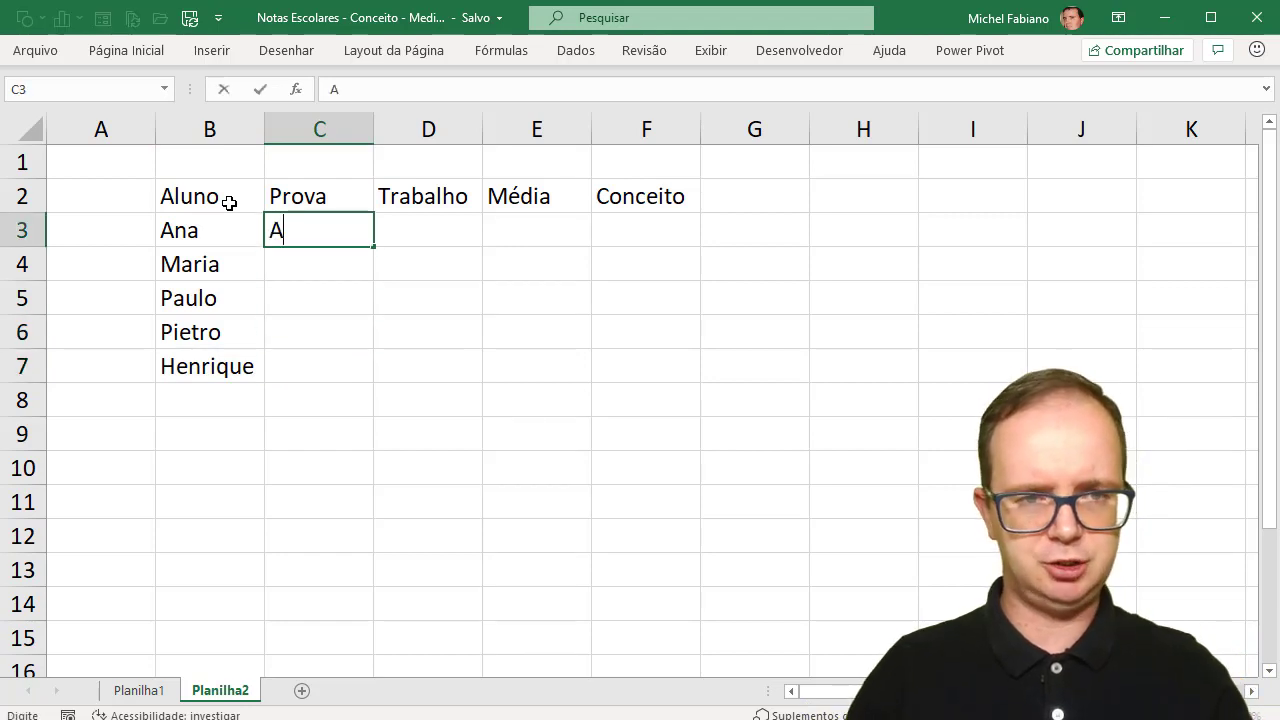
key("Tab")
type("A")
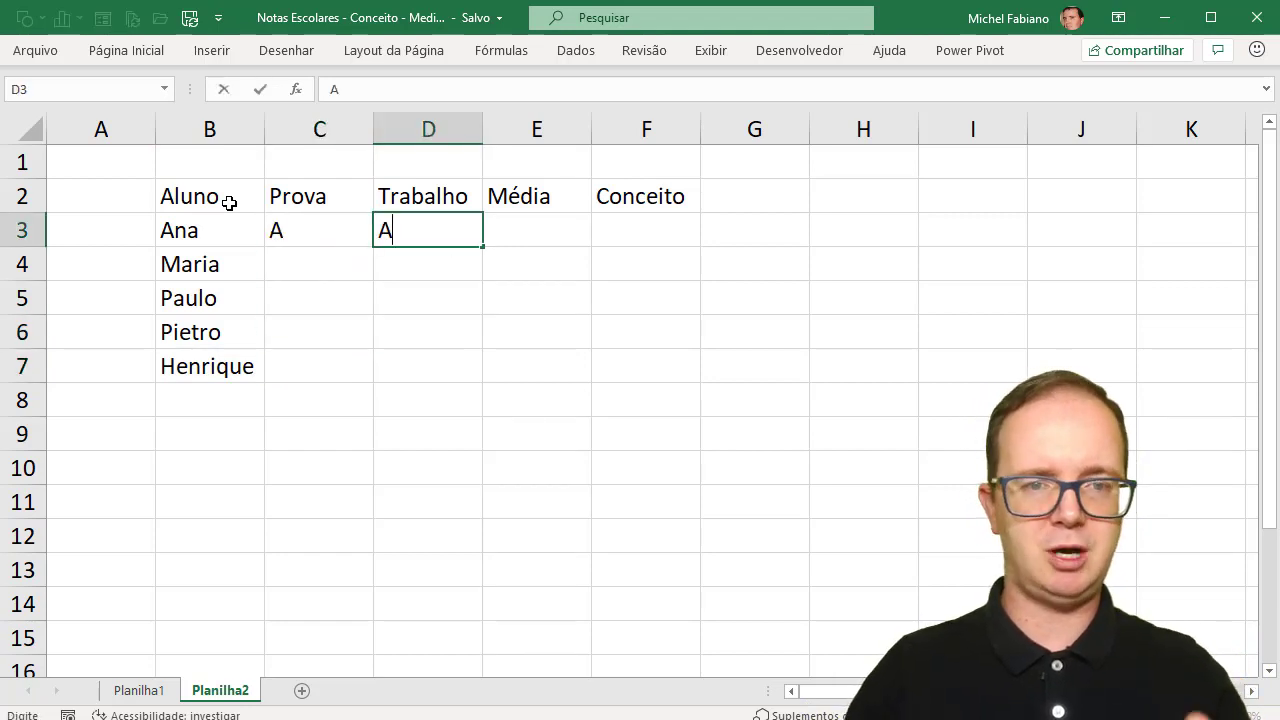
key("Return")
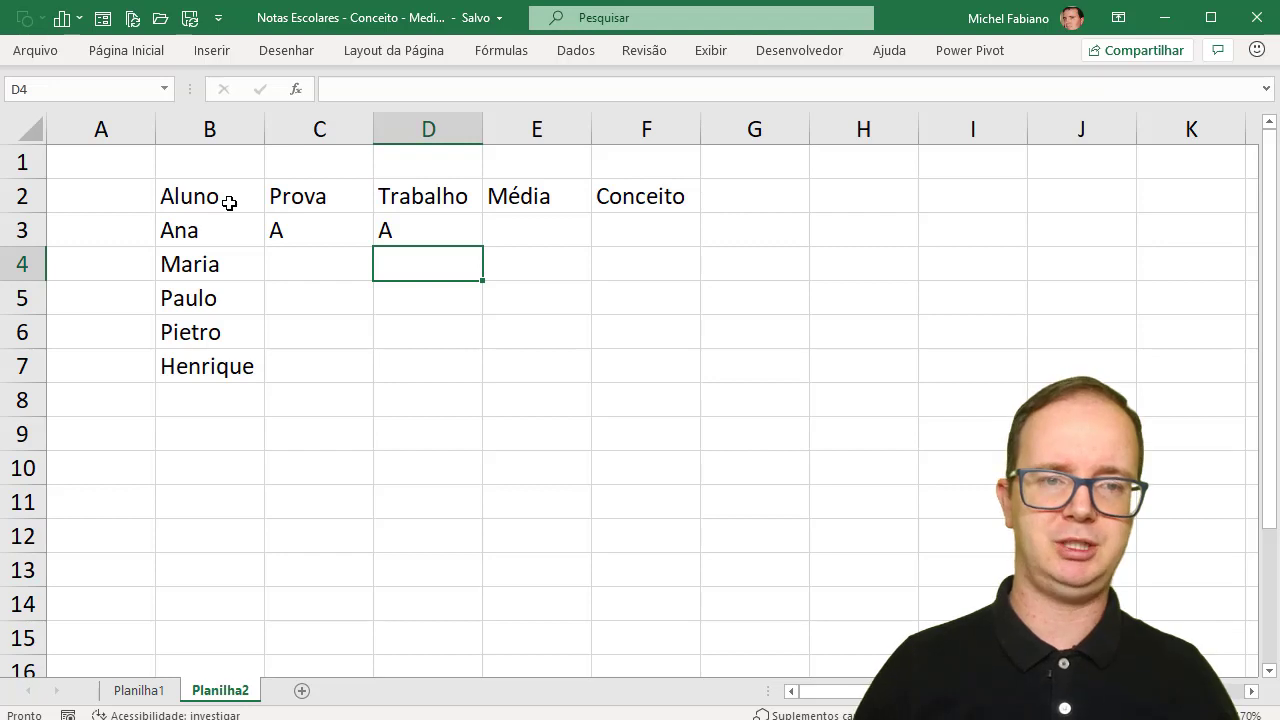
key("Left")
key("Up")
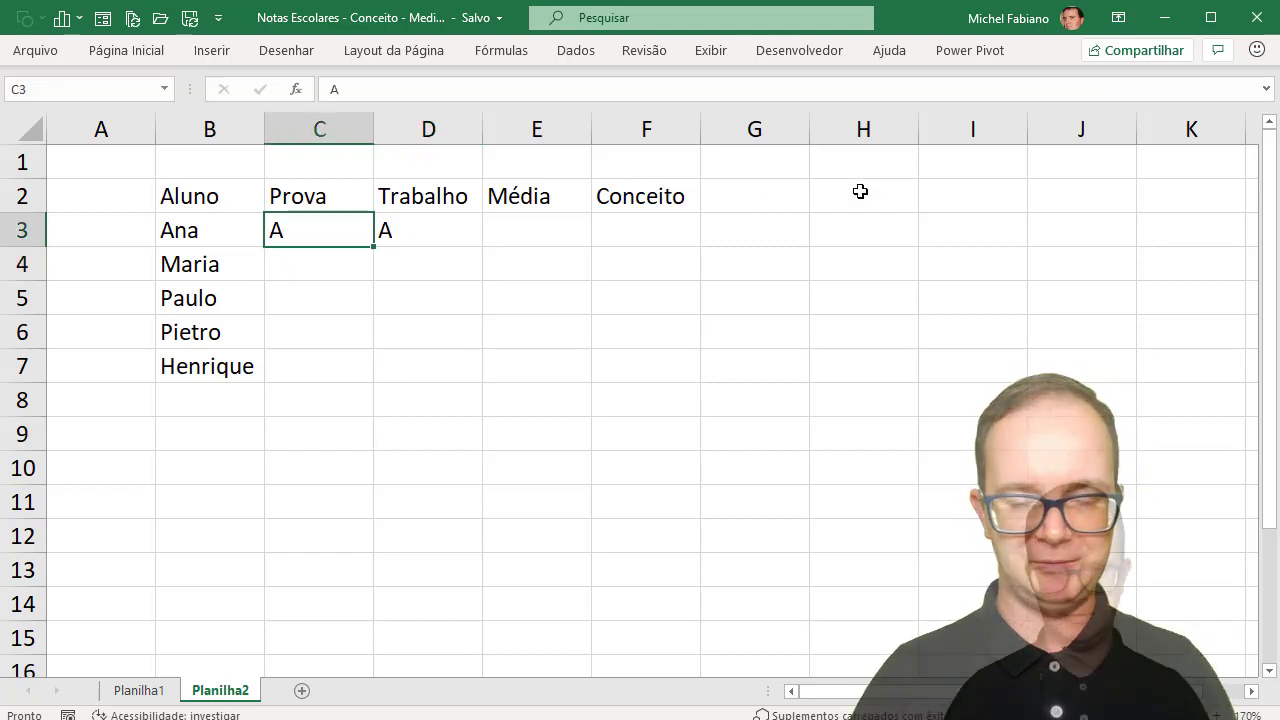
left_click(862, 193)
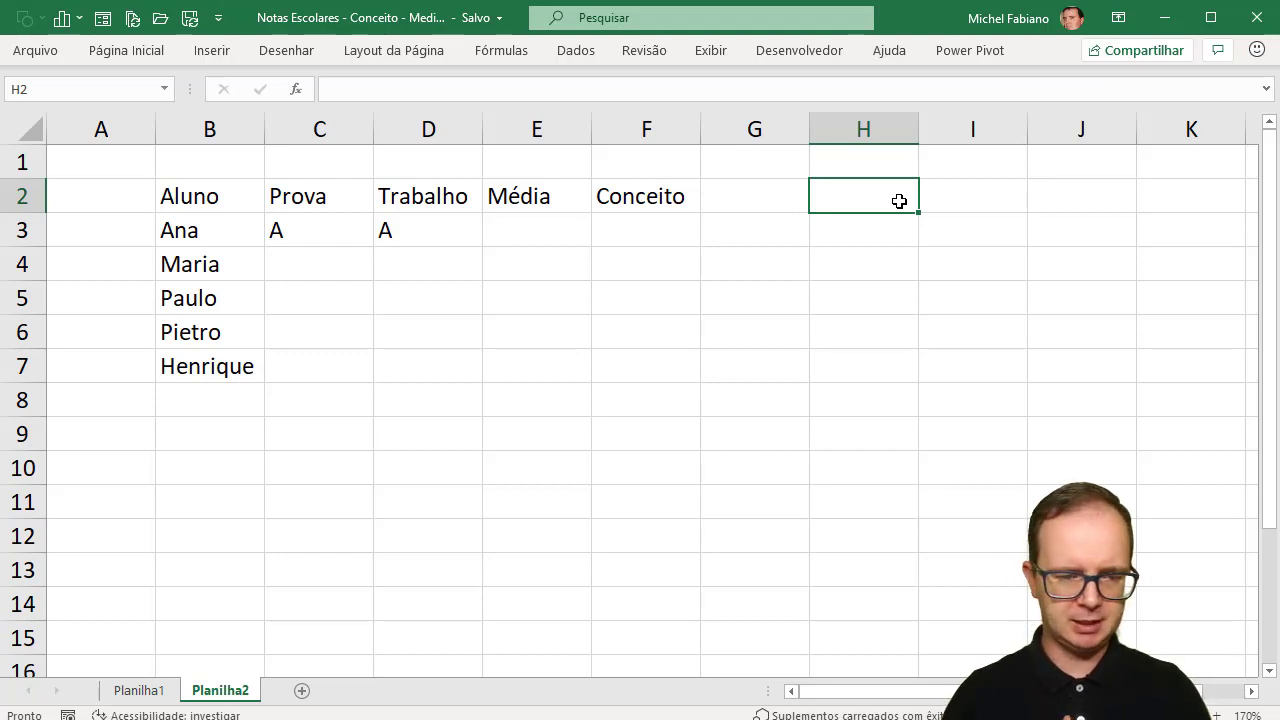
- Copy the Valor/Conceito table from Planilha1 and paste it into Planilha2 at H2
left_click(137, 690)
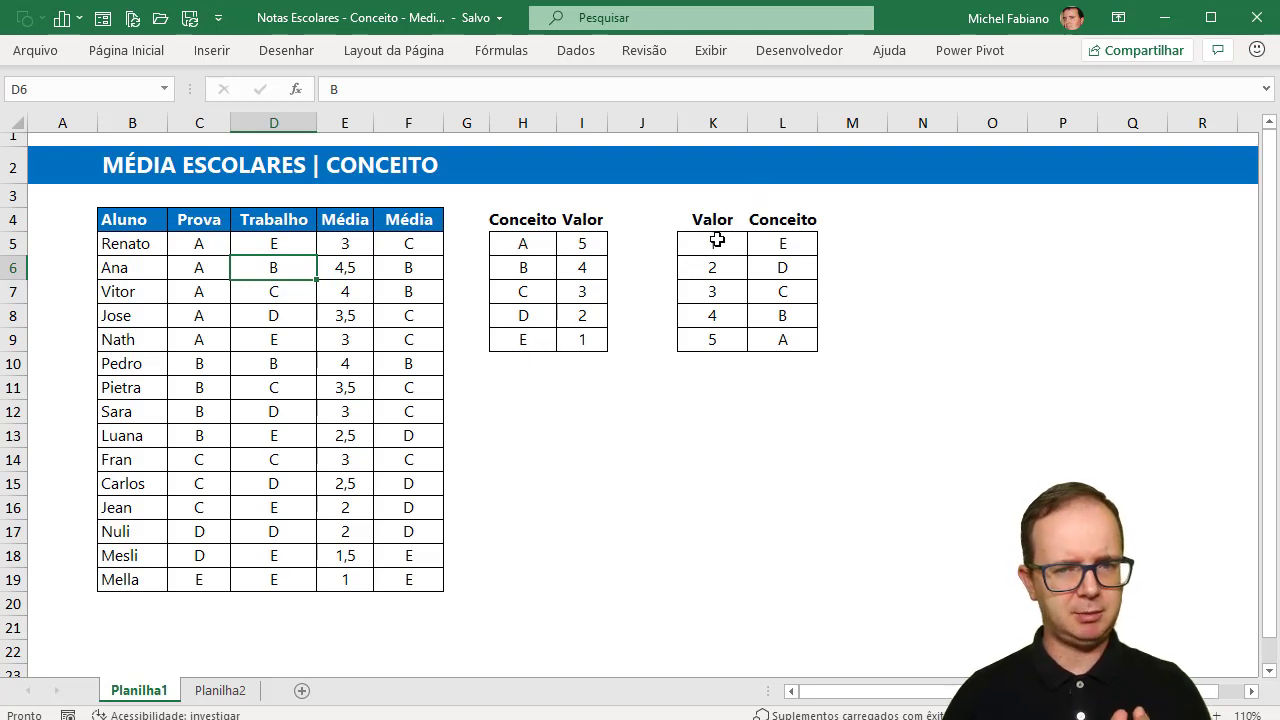
left_click_drag(717, 241, 757, 278)
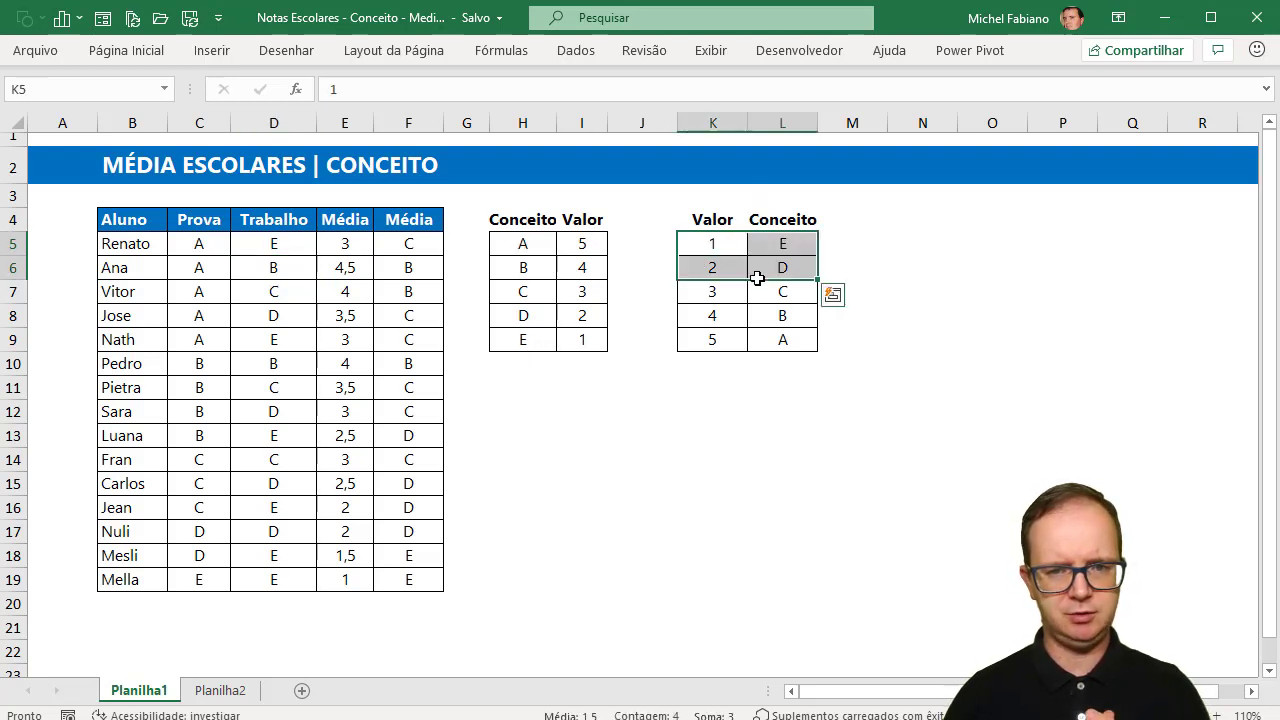
mouse_move(720, 222)
left_mouse_down()
mouse_move(731, 257)
mouse_move(771, 294)
mouse_move(774, 336)
left_mouse_up()
key("ctrl+c")
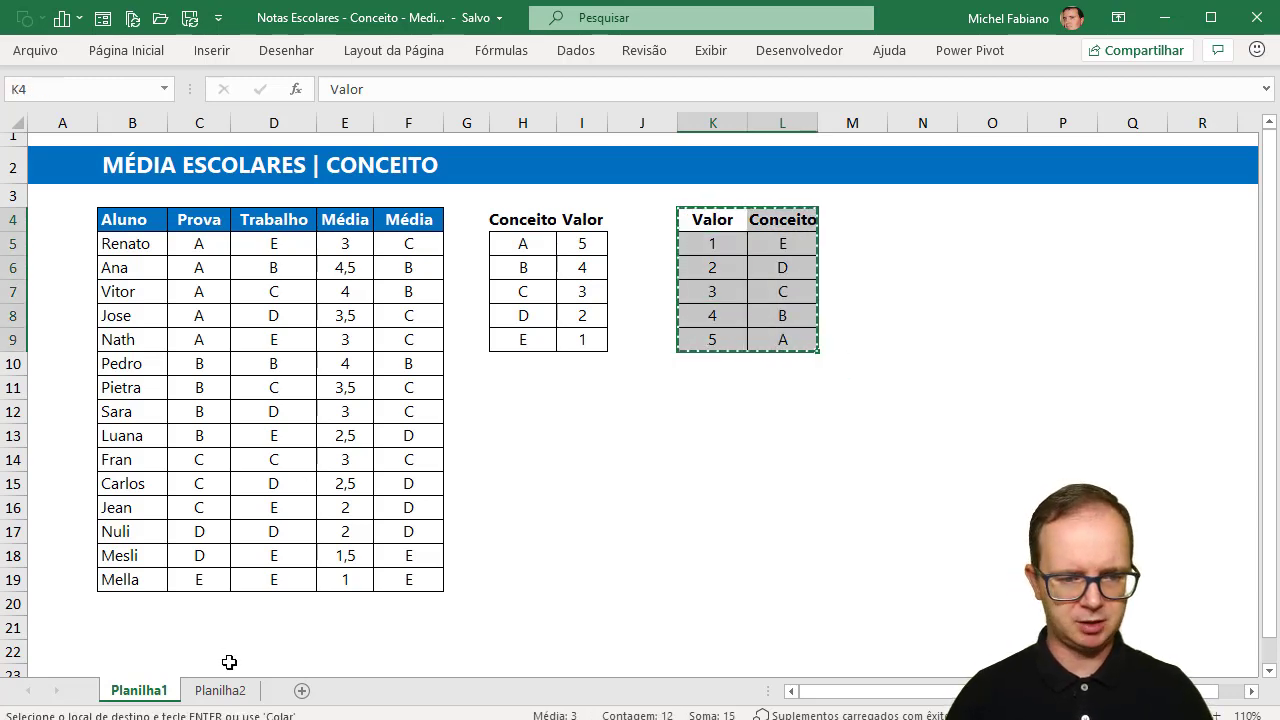
left_click(222, 691)
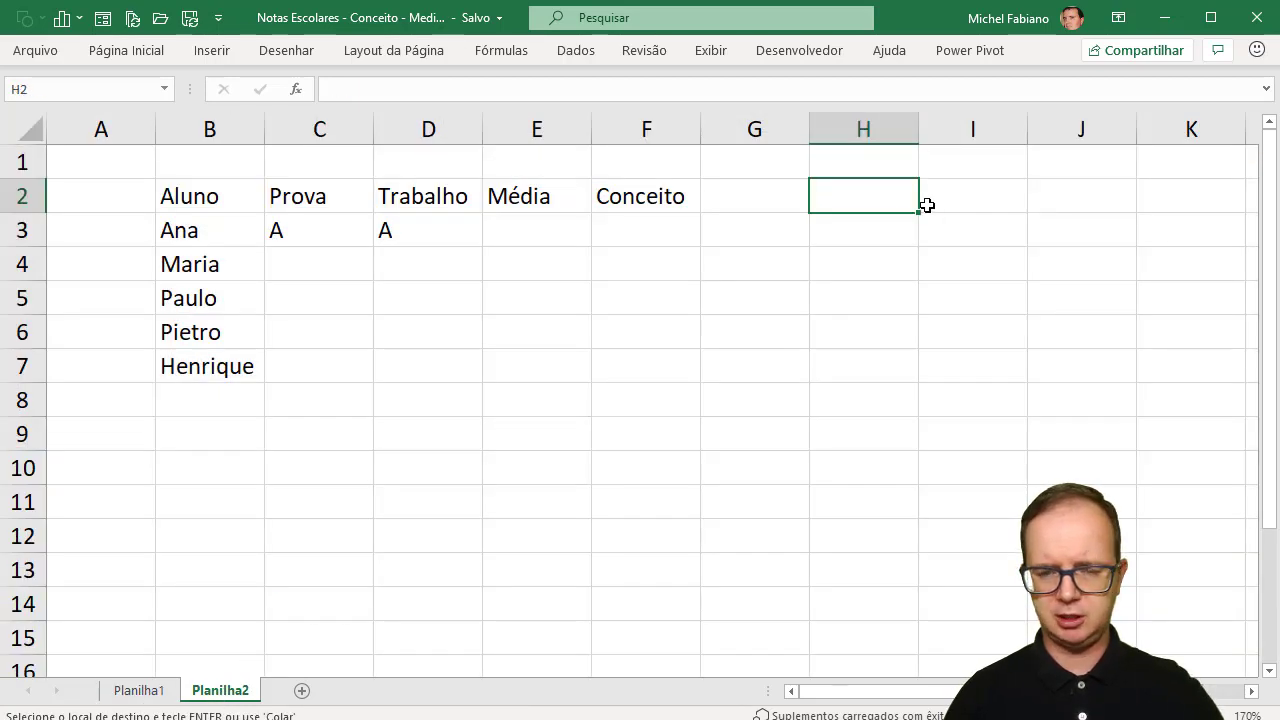
key("ctrl+v")
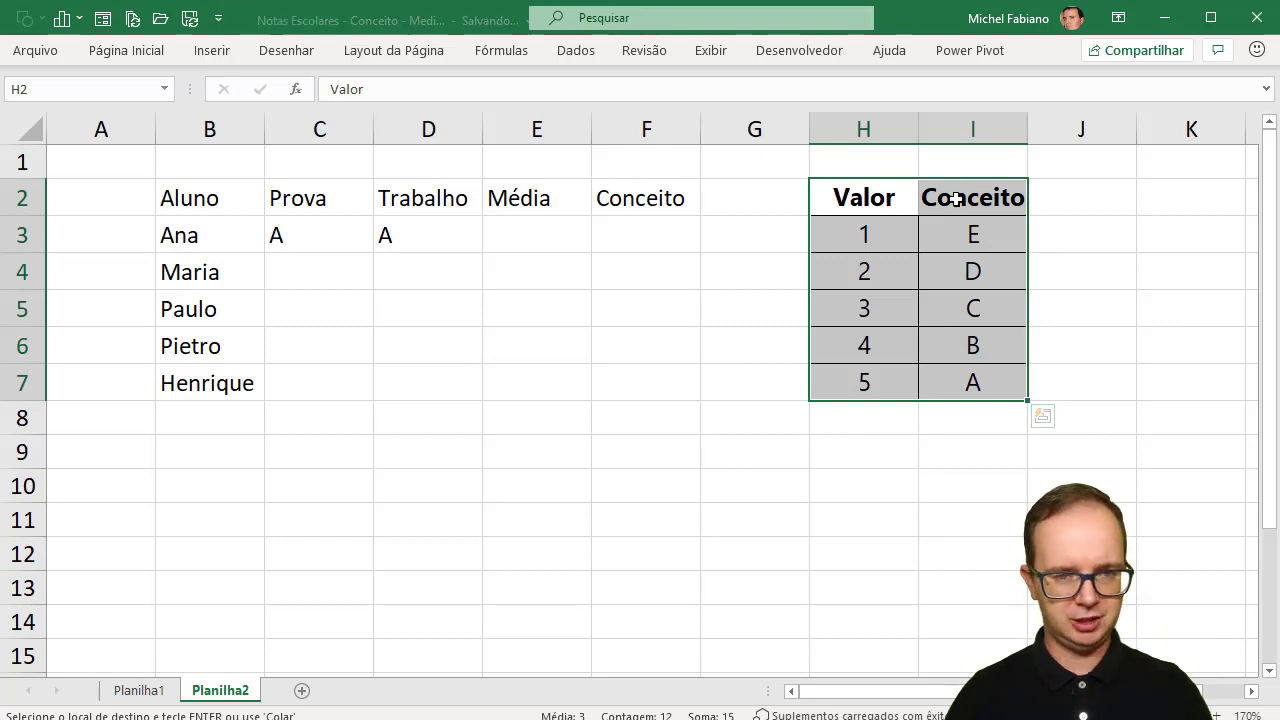
left_click(537, 226)
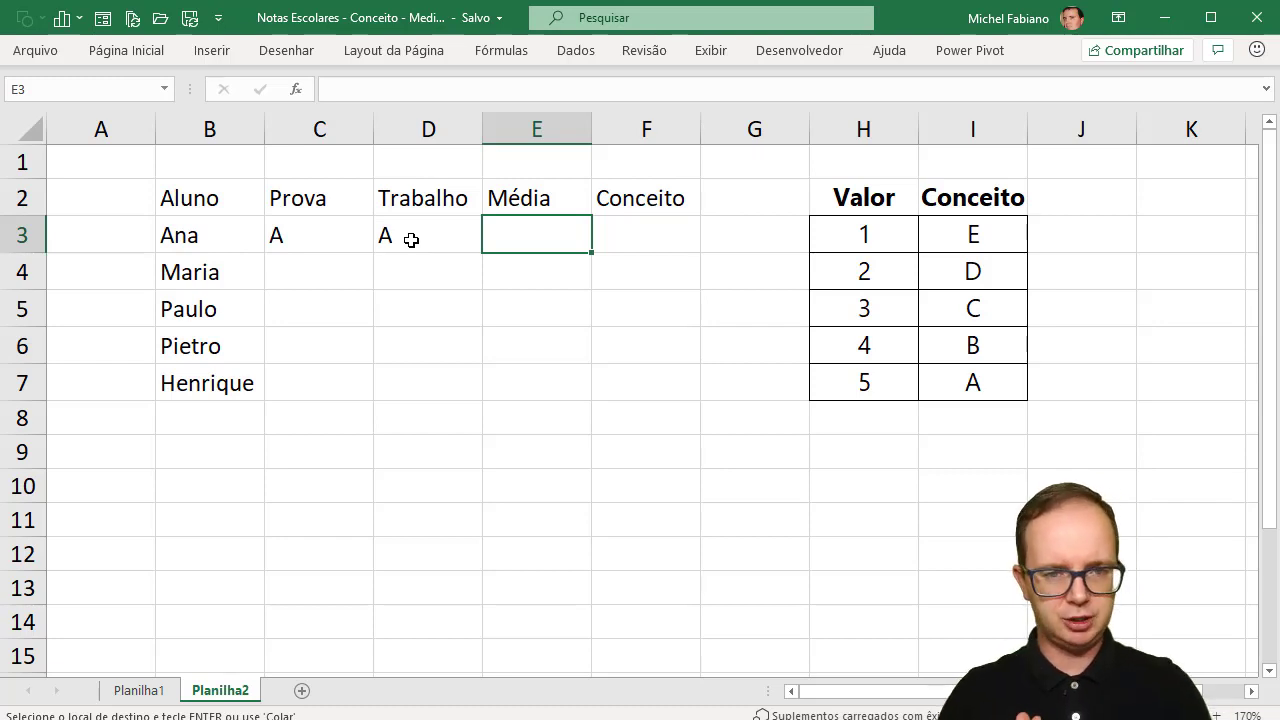
- Enter =CONT.SE(C3:D3;"A") in E3 to count the first student's A grades
type("=cont.")
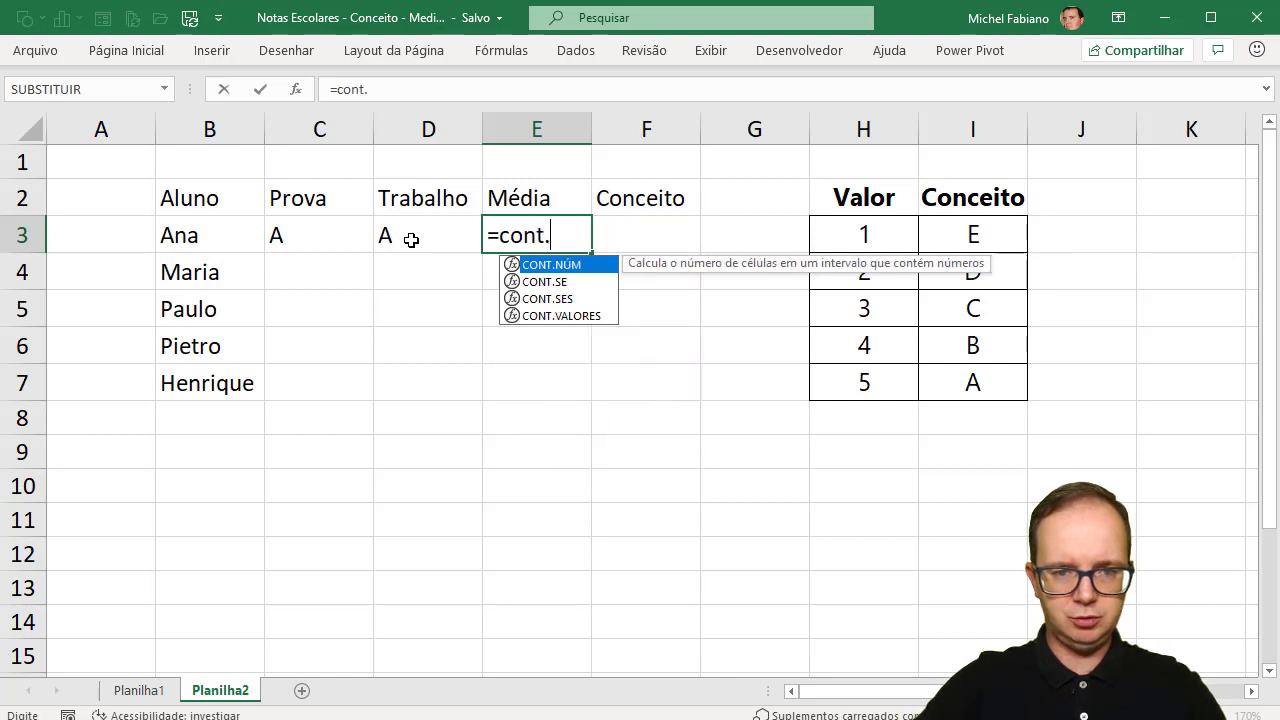
type("se(")
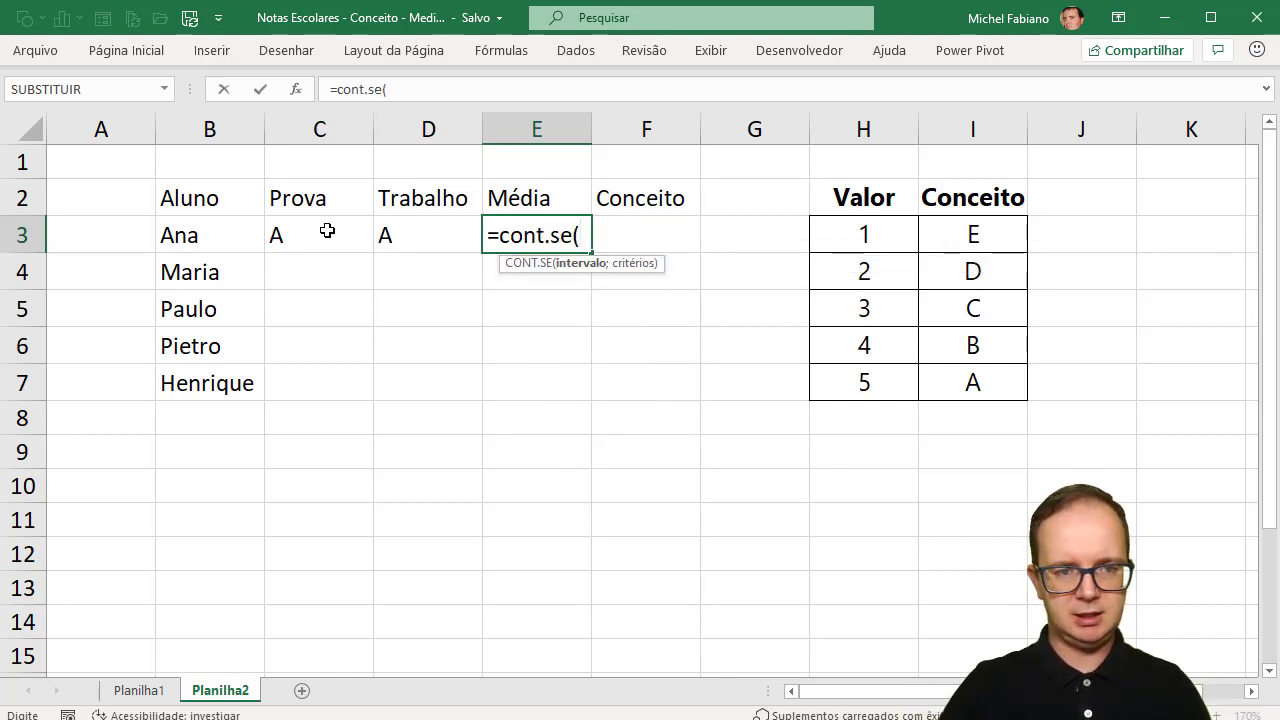
left_click_drag(329, 231, 398, 233)
type(";\"A\"")
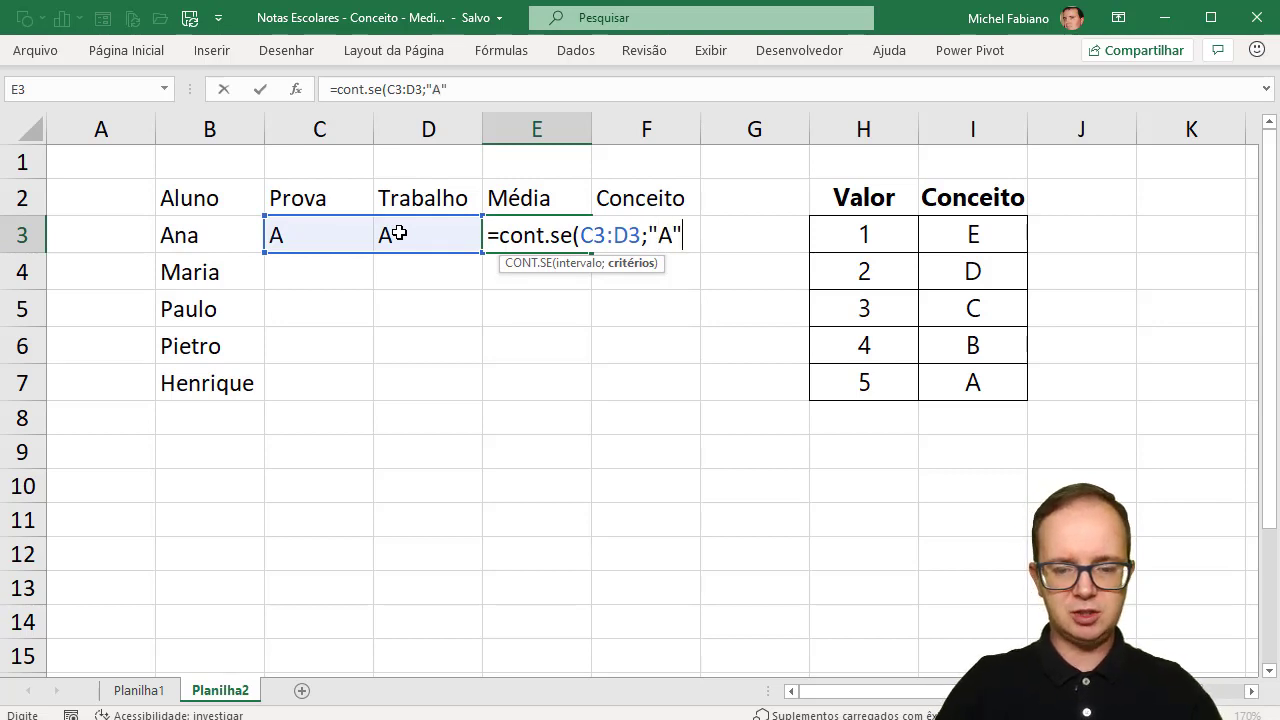
type(")")
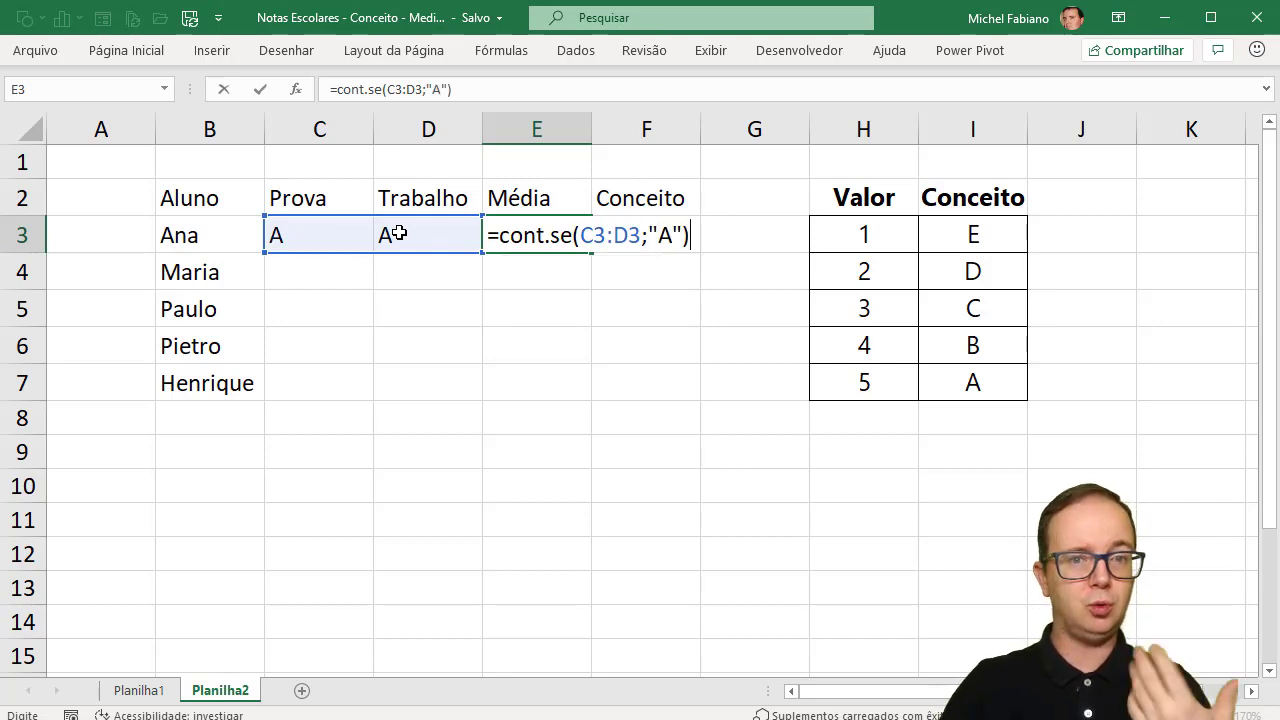
key("Return")
- Divide the E3 count by CONT.VALORES(C3:D3) to get the fraction of A grades
left_click(521, 242)
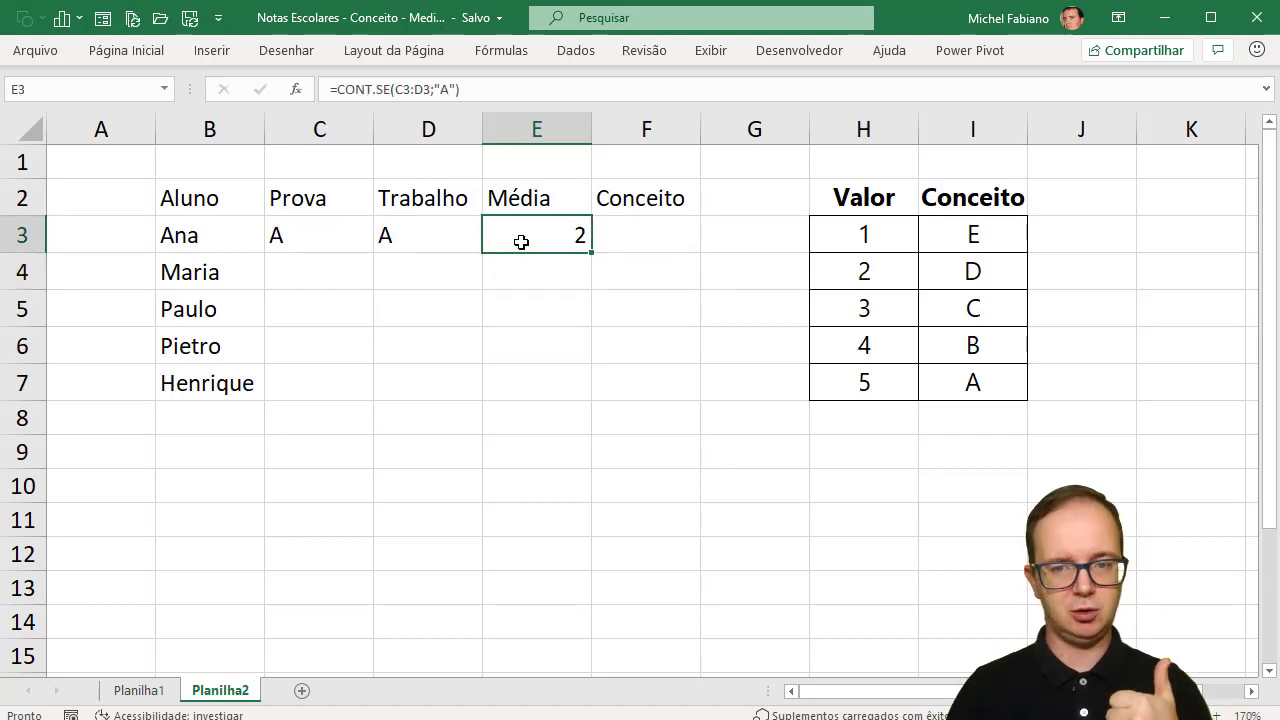
double_click(521, 242)
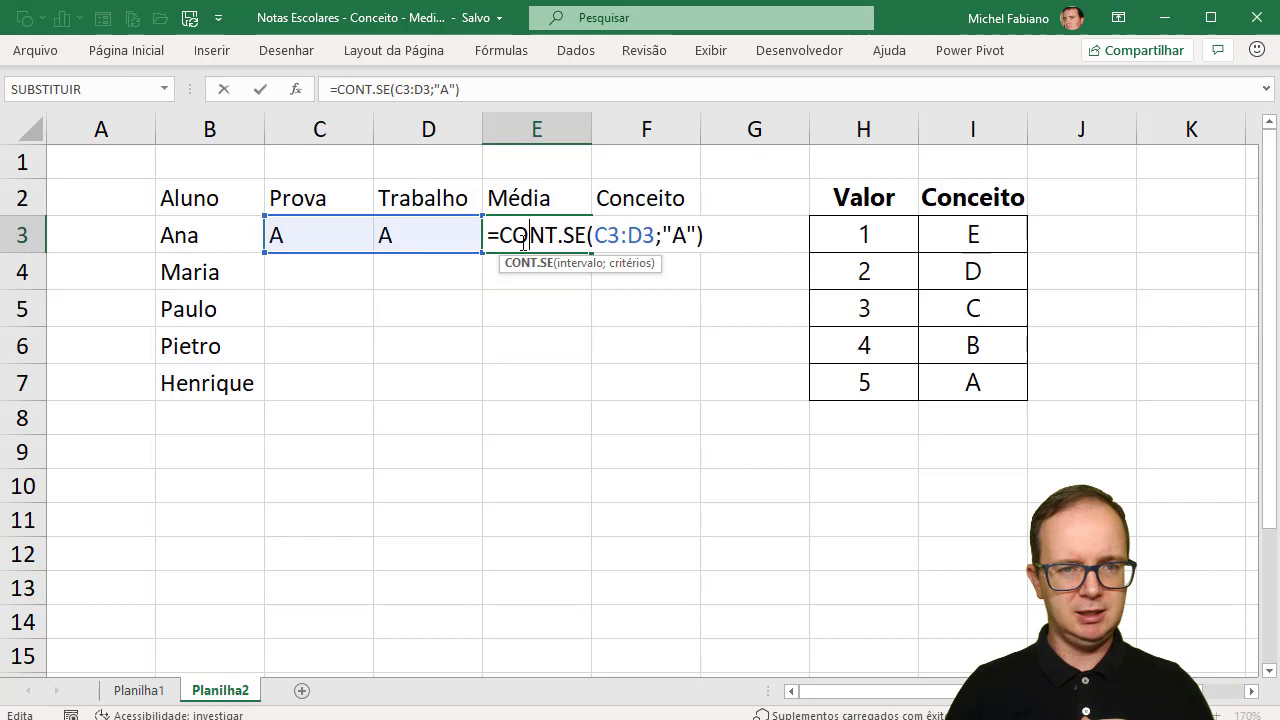
left_click(506, 93)
type("/")
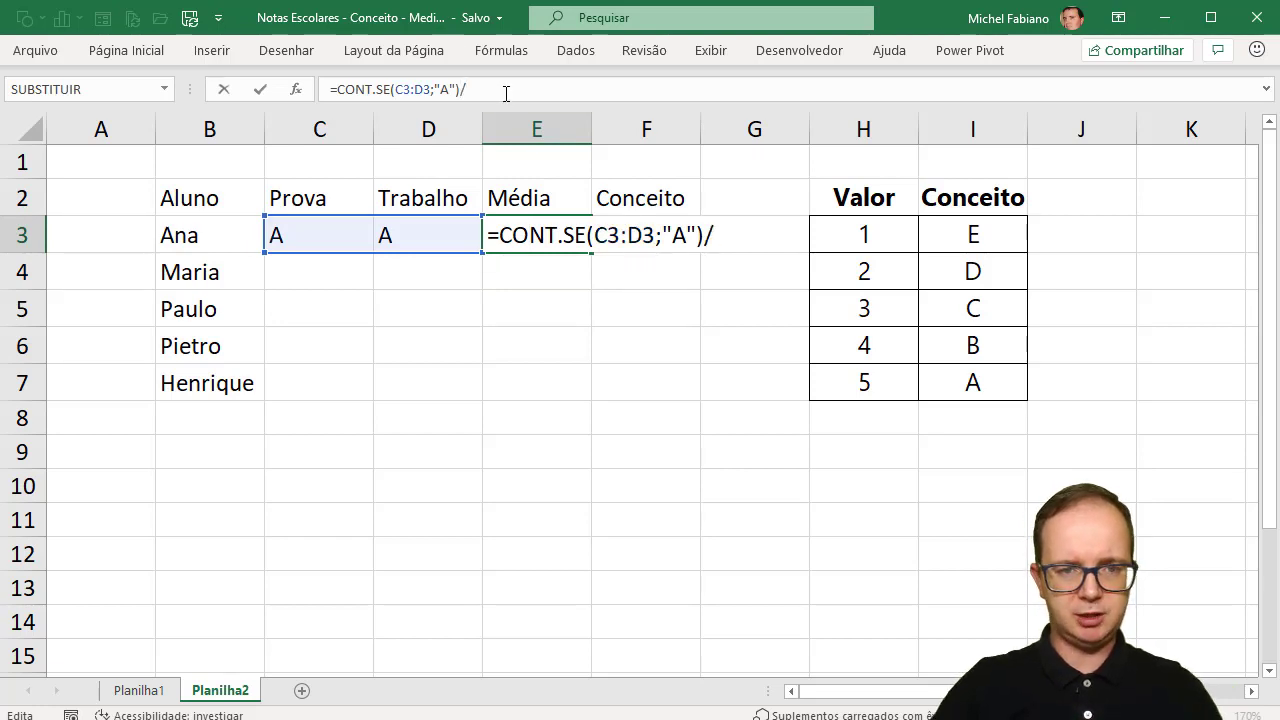
type("cont")
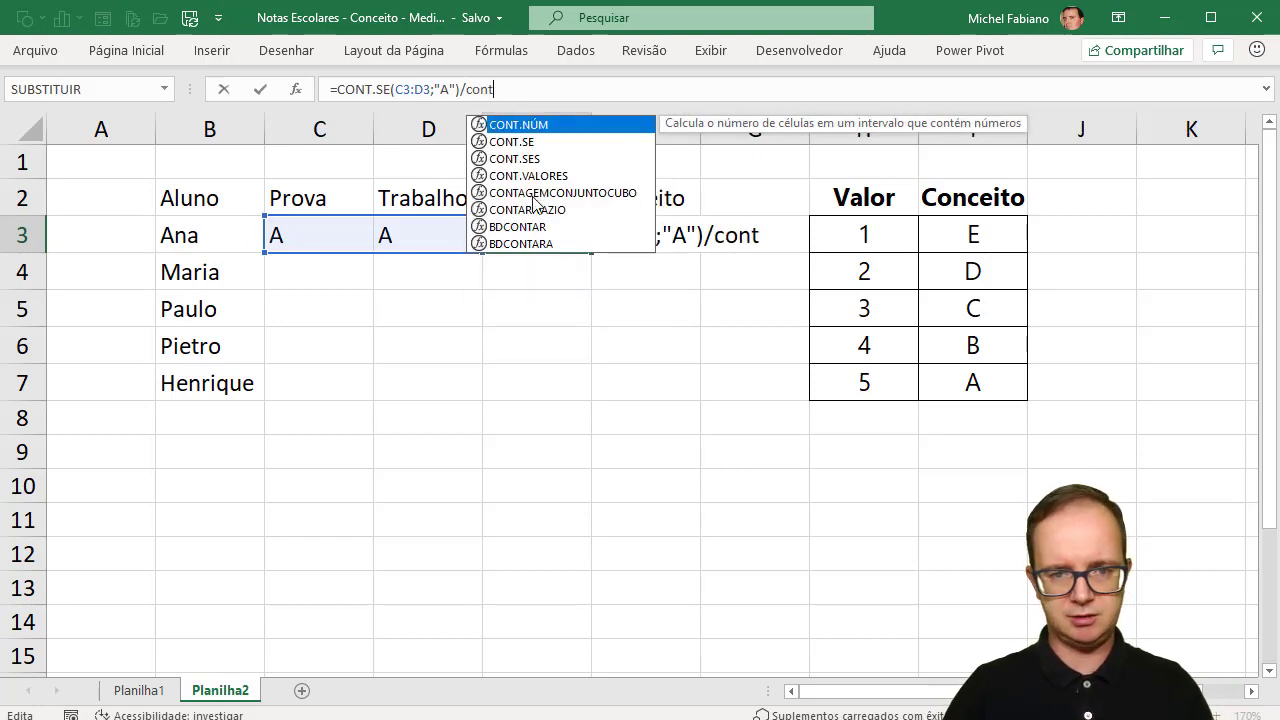
double_click(545, 176)
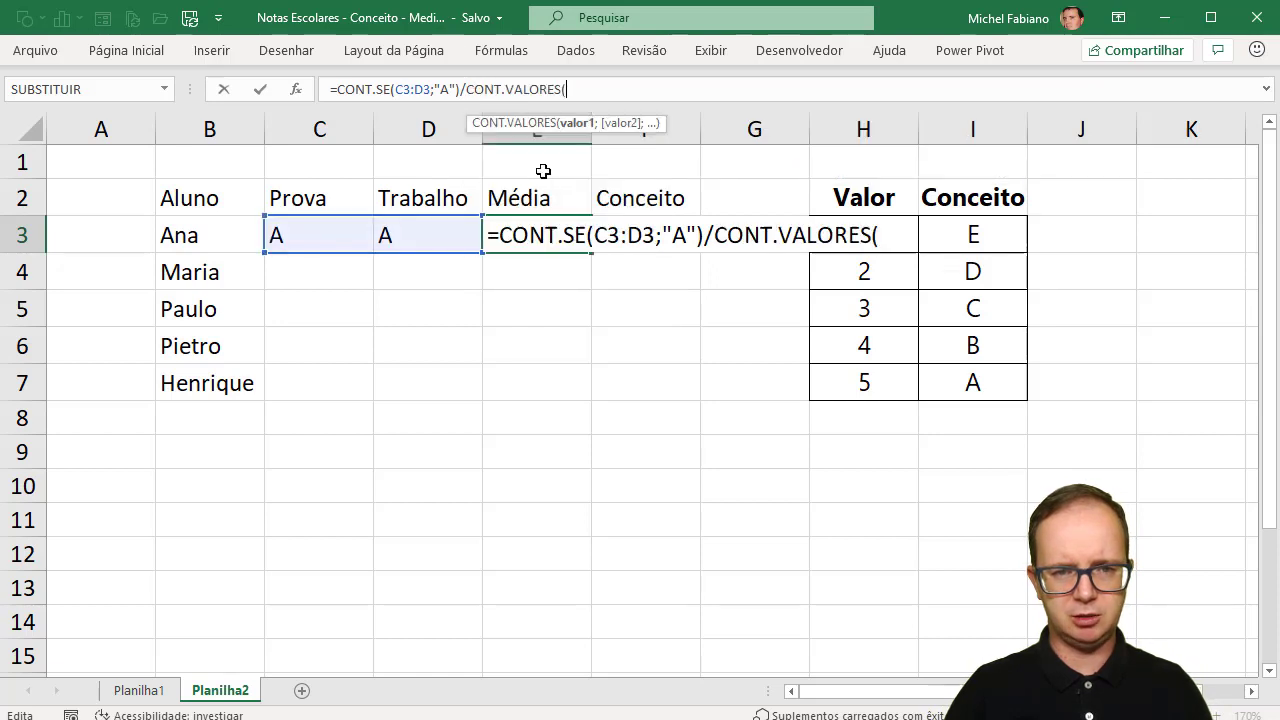
left_click(286, 234)
left_click_drag(388, 237, 400, 238)
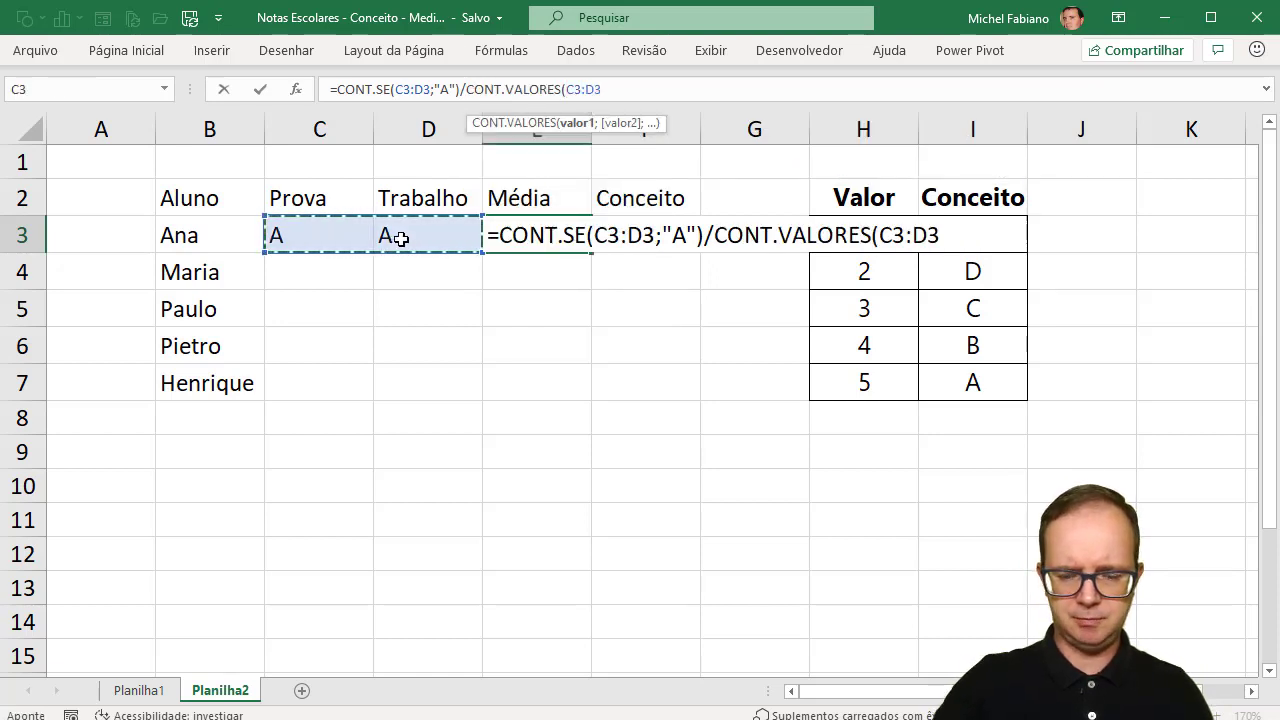
type(")")
key("Return")
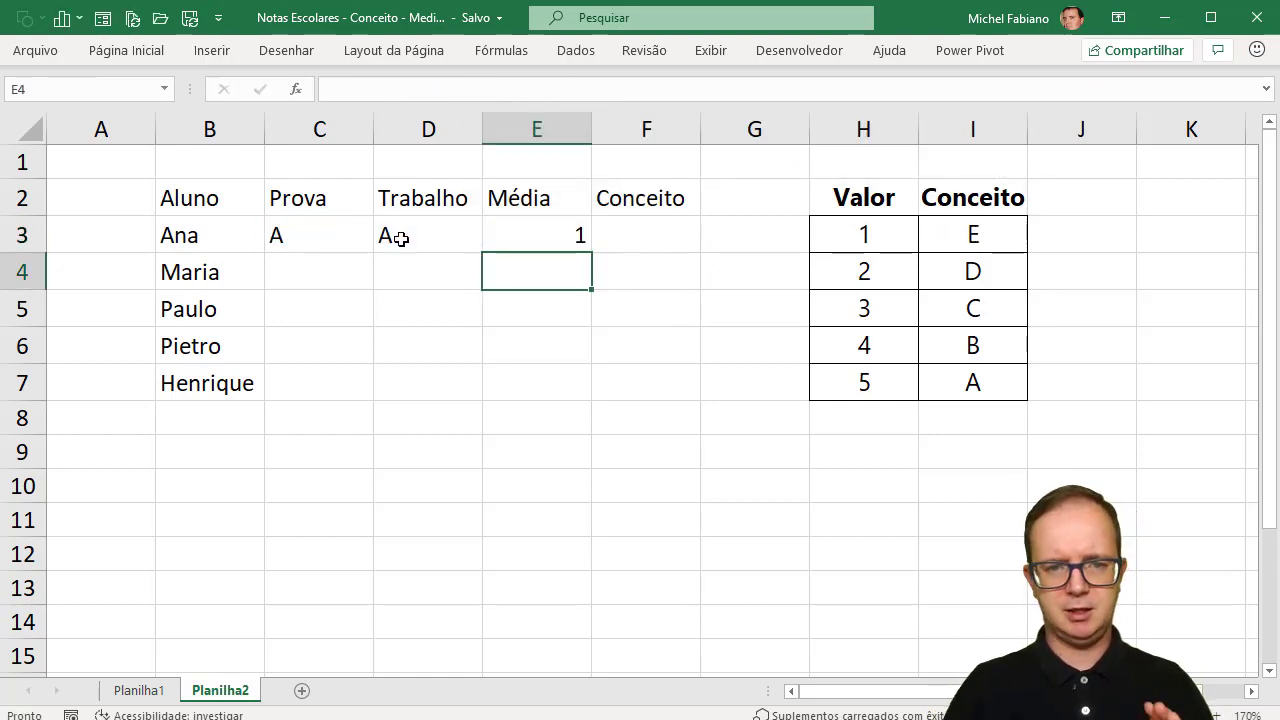
- Multiply the A count in E3's formula by 5 so the Média shows 5
left_click(508, 244)
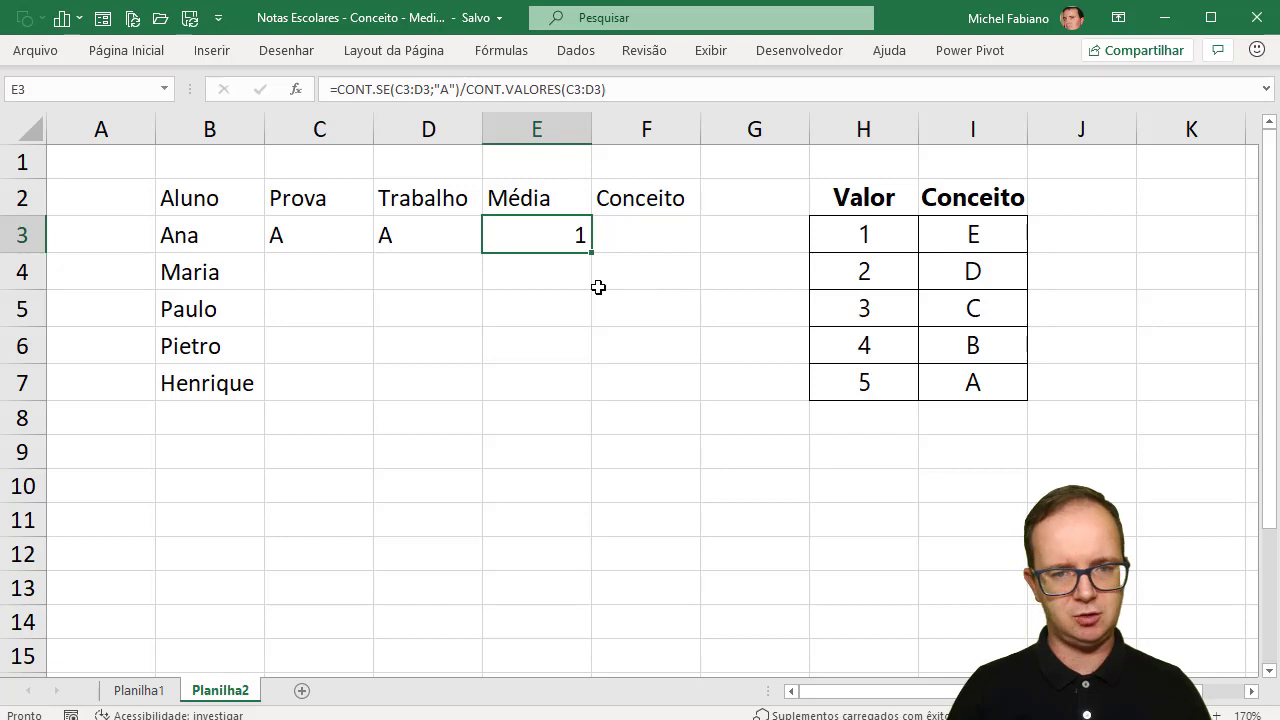
double_click(560, 241)
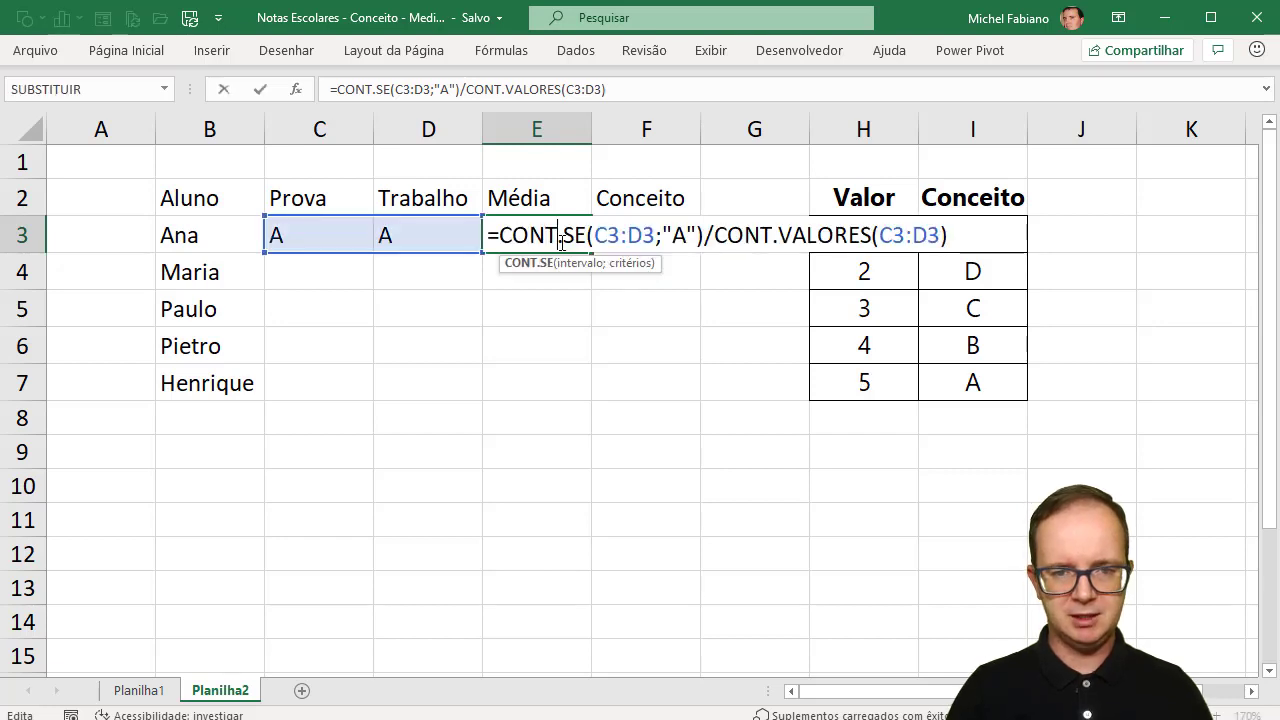
left_click(703, 235)
type("*5")
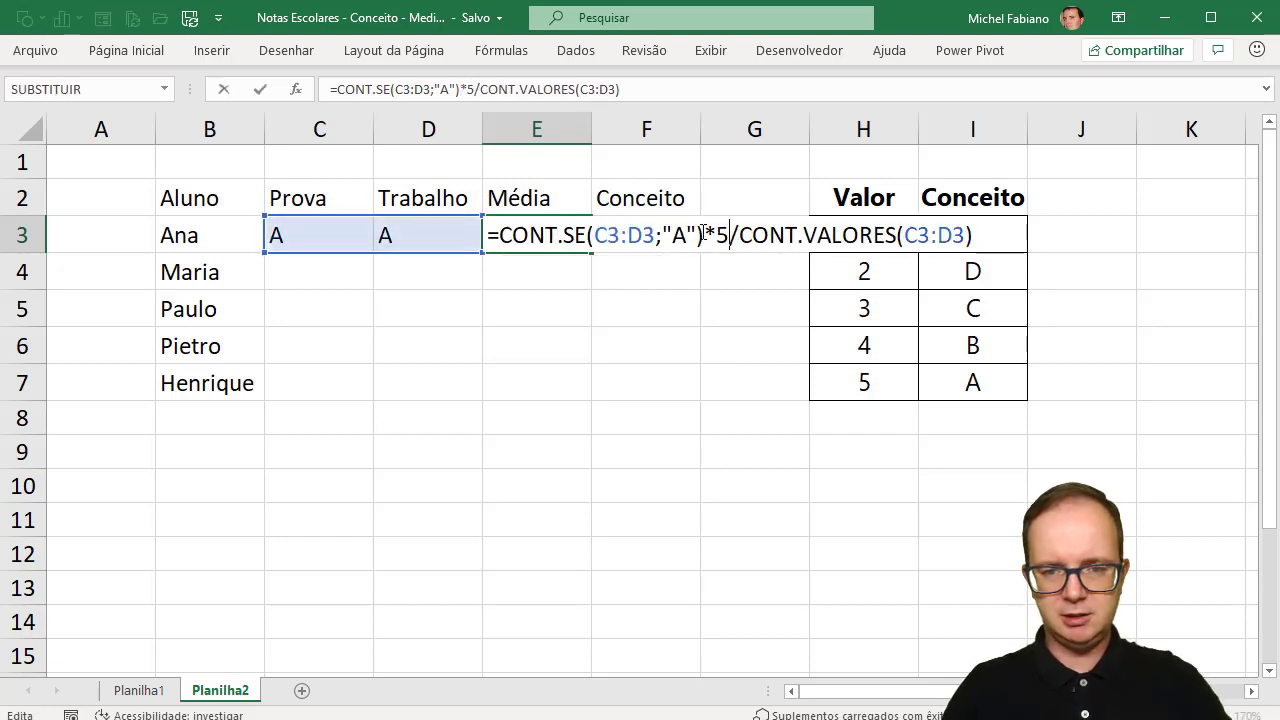
key("Return")
key("Up")
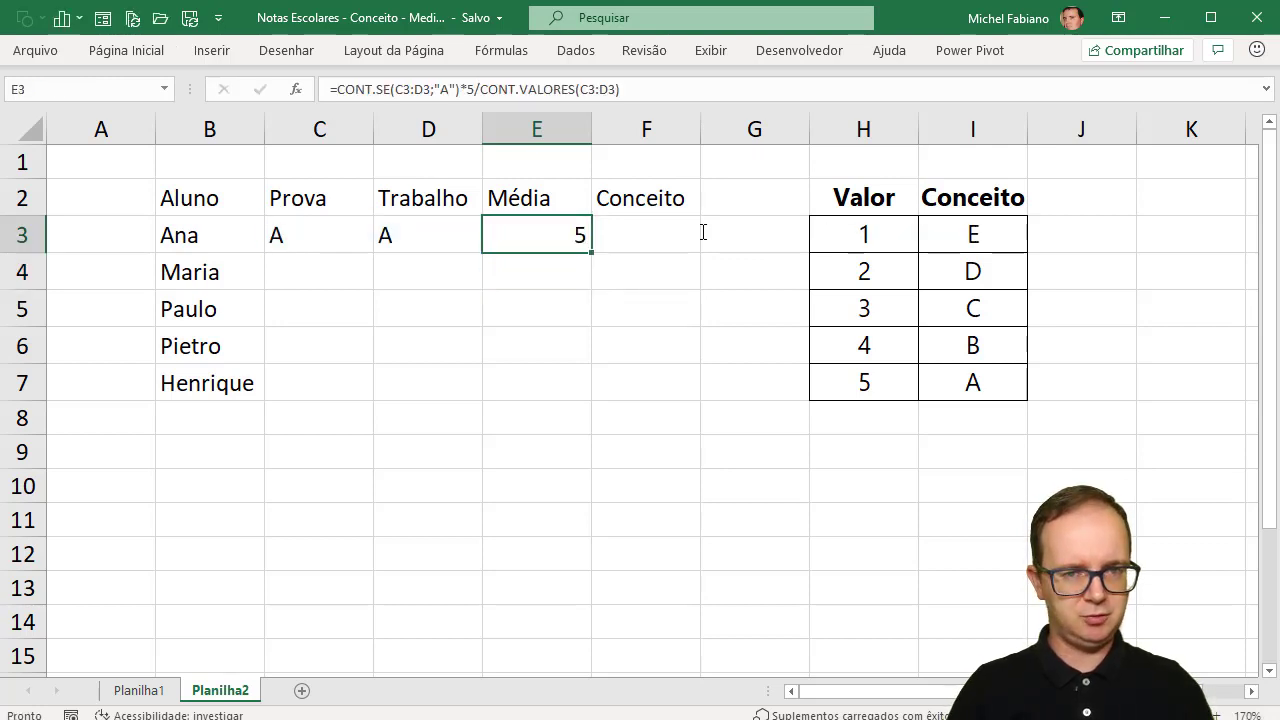
left_click(642, 238)
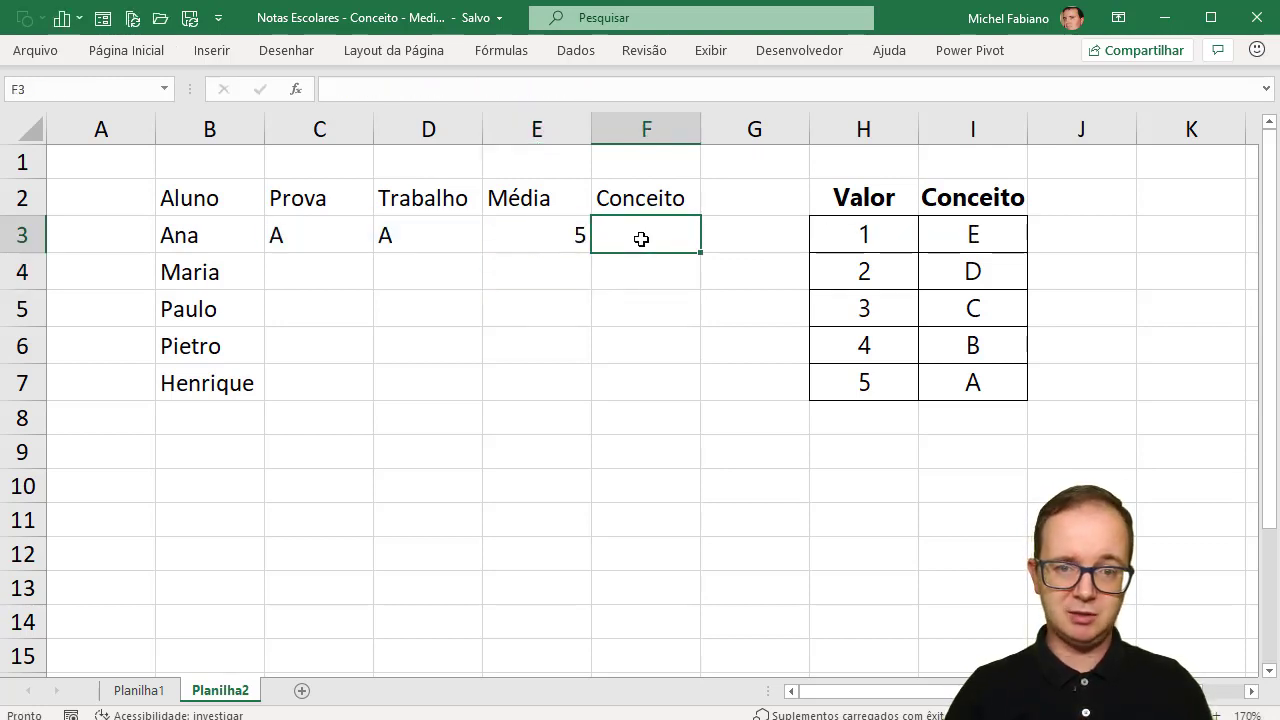
type("=pr")
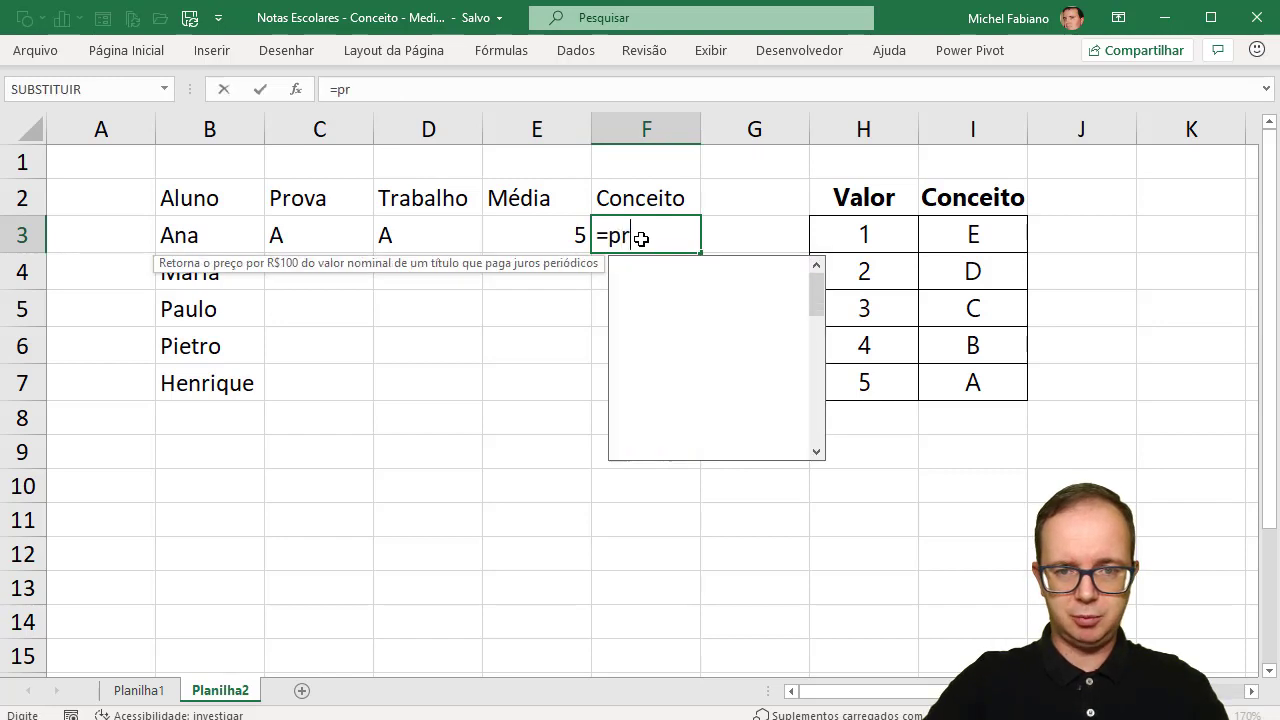
type("ocv(")
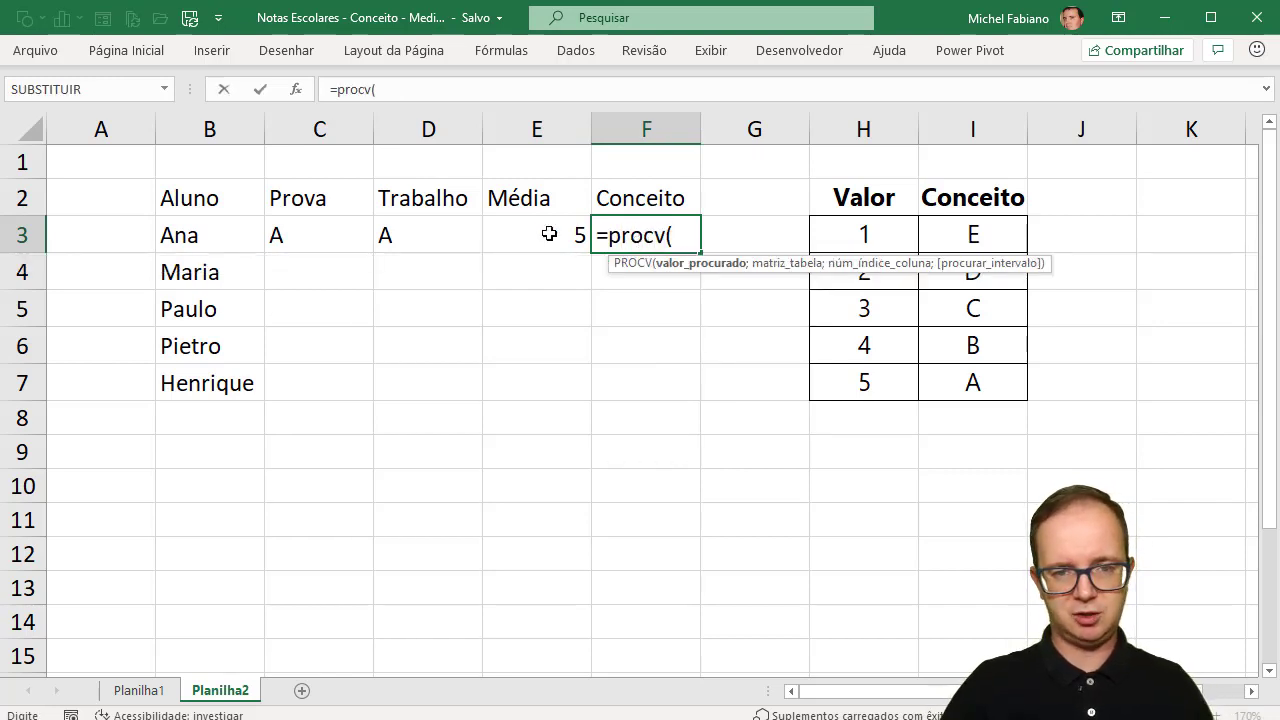
left_click(549, 234)
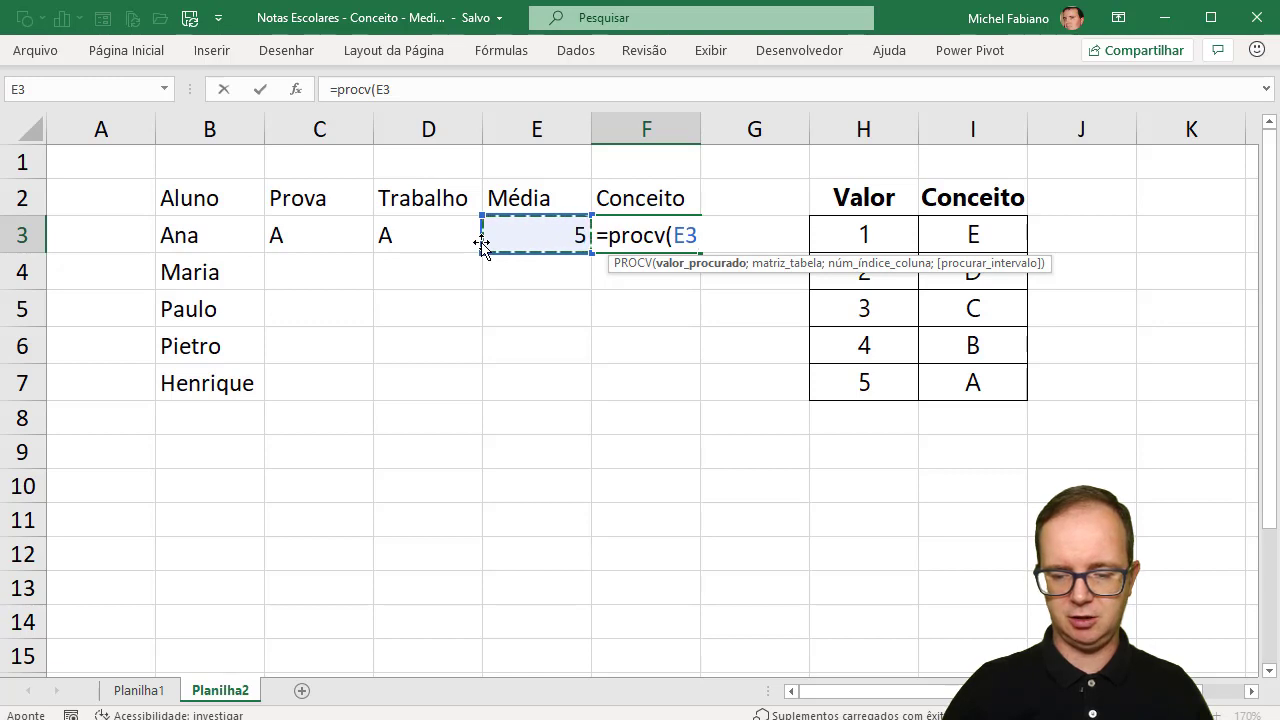
type(";")
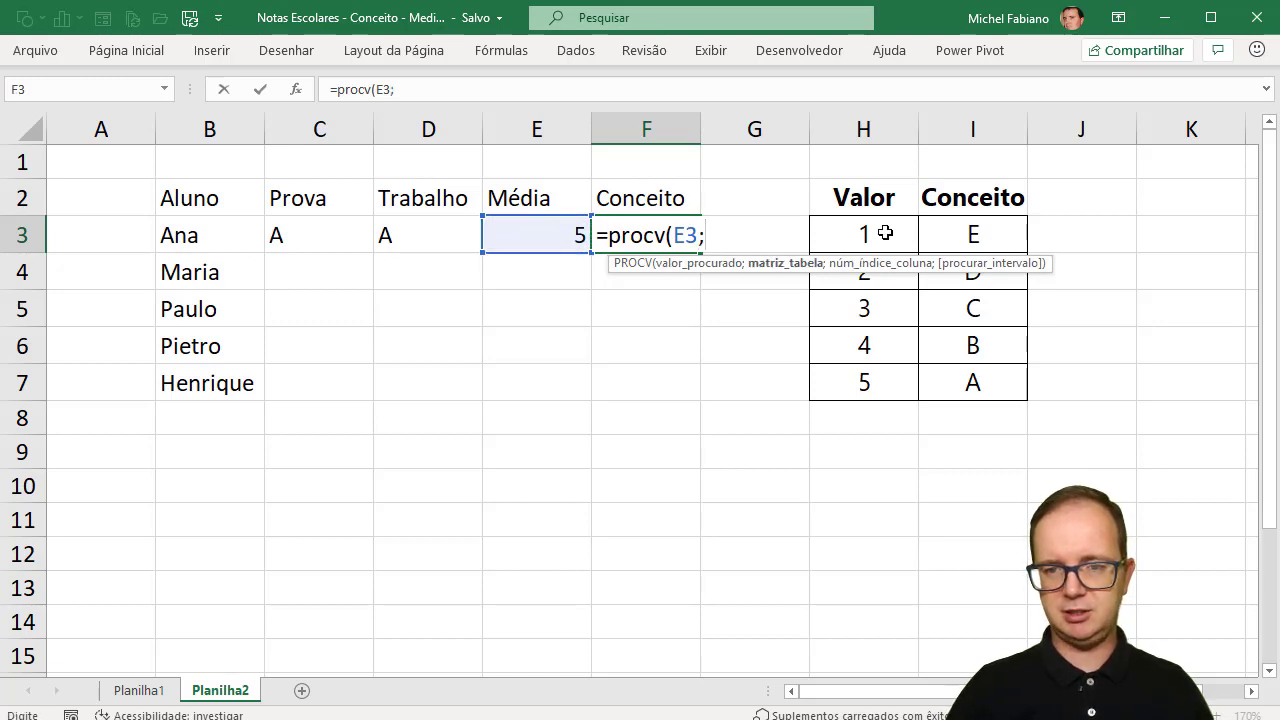
left_click_drag(885, 233, 959, 379)
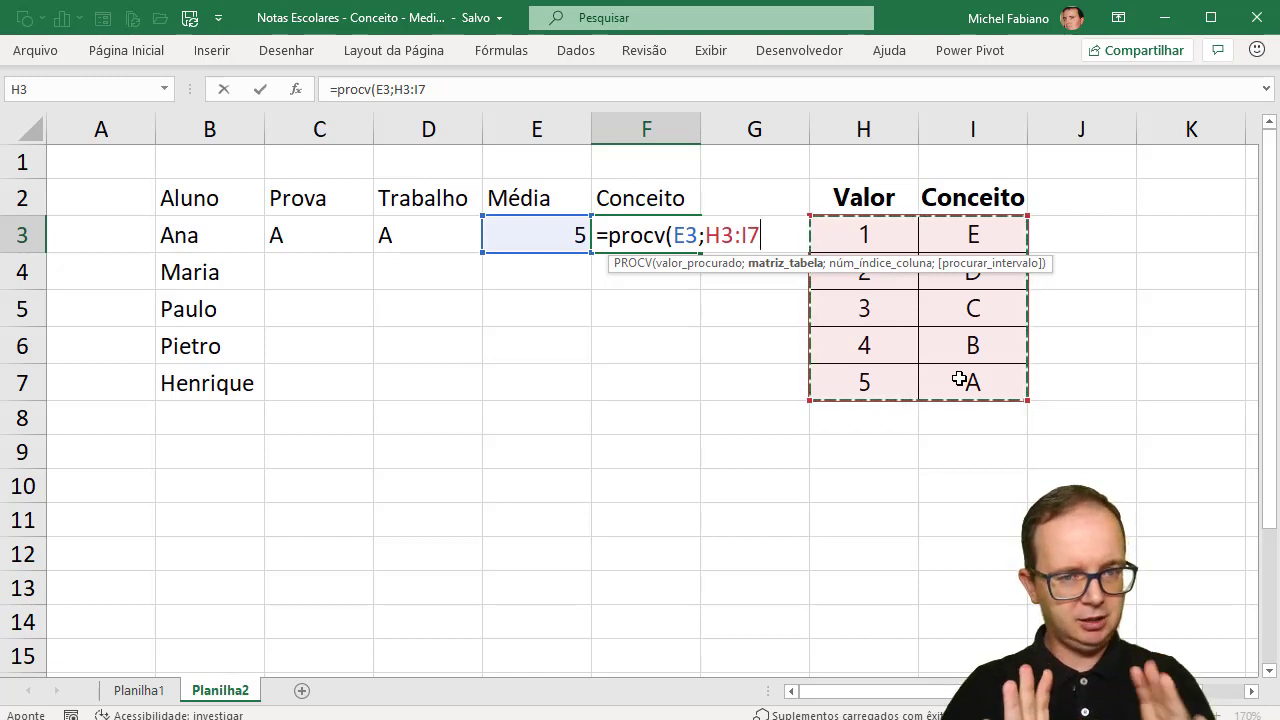
key("Escape")
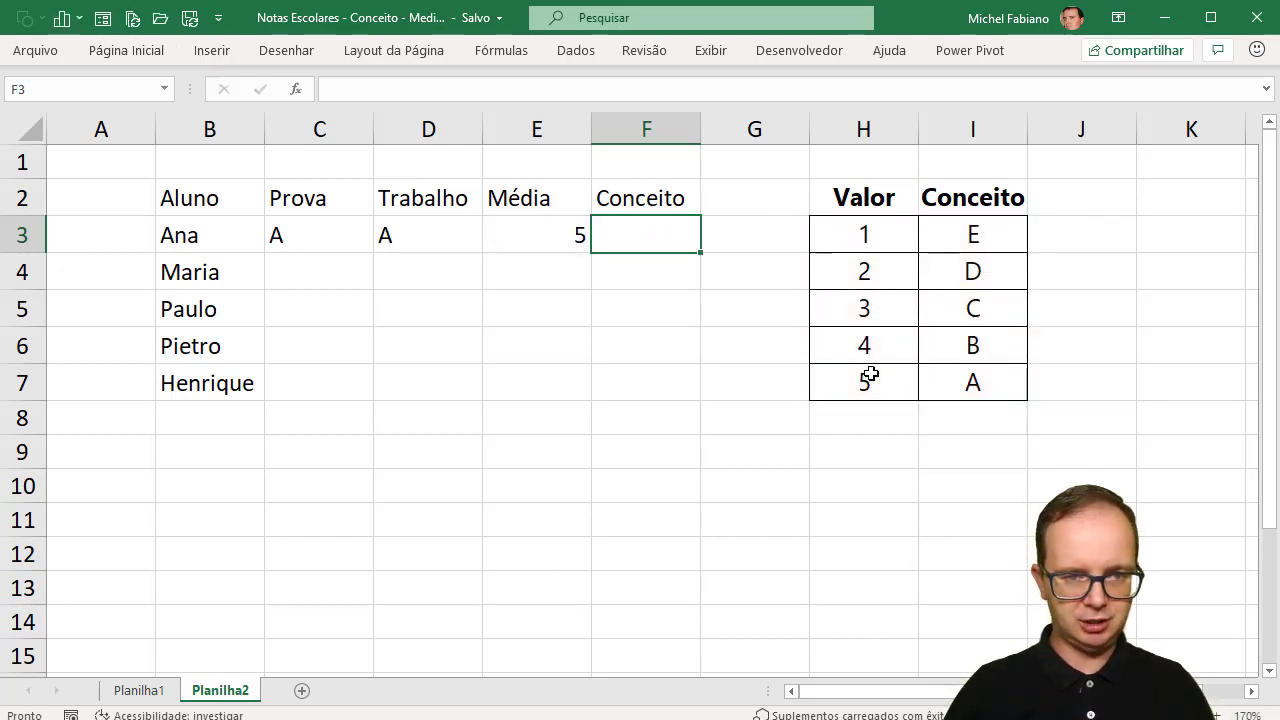
- Change the first student's Trabalho grade in D3 to B and delete the Média formula in E3
left_click(428, 232)
key("BackSpace")
type("B")
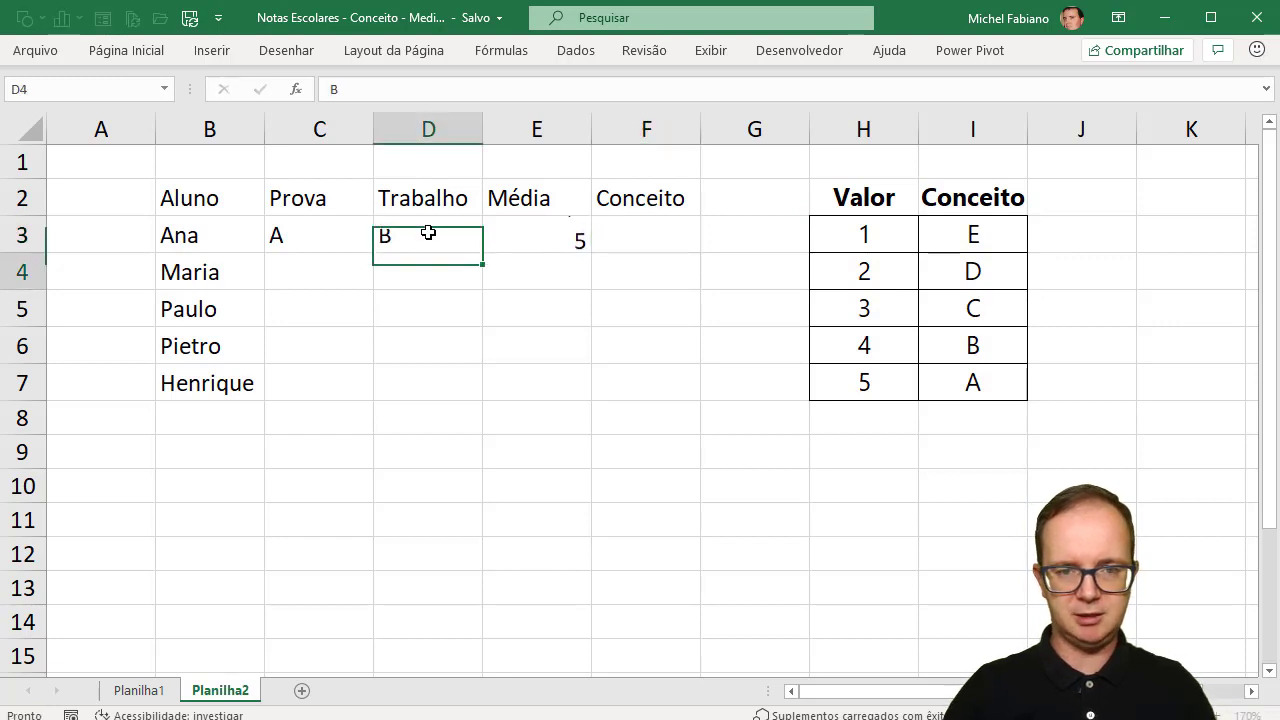
key("Return")
left_click(558, 229)
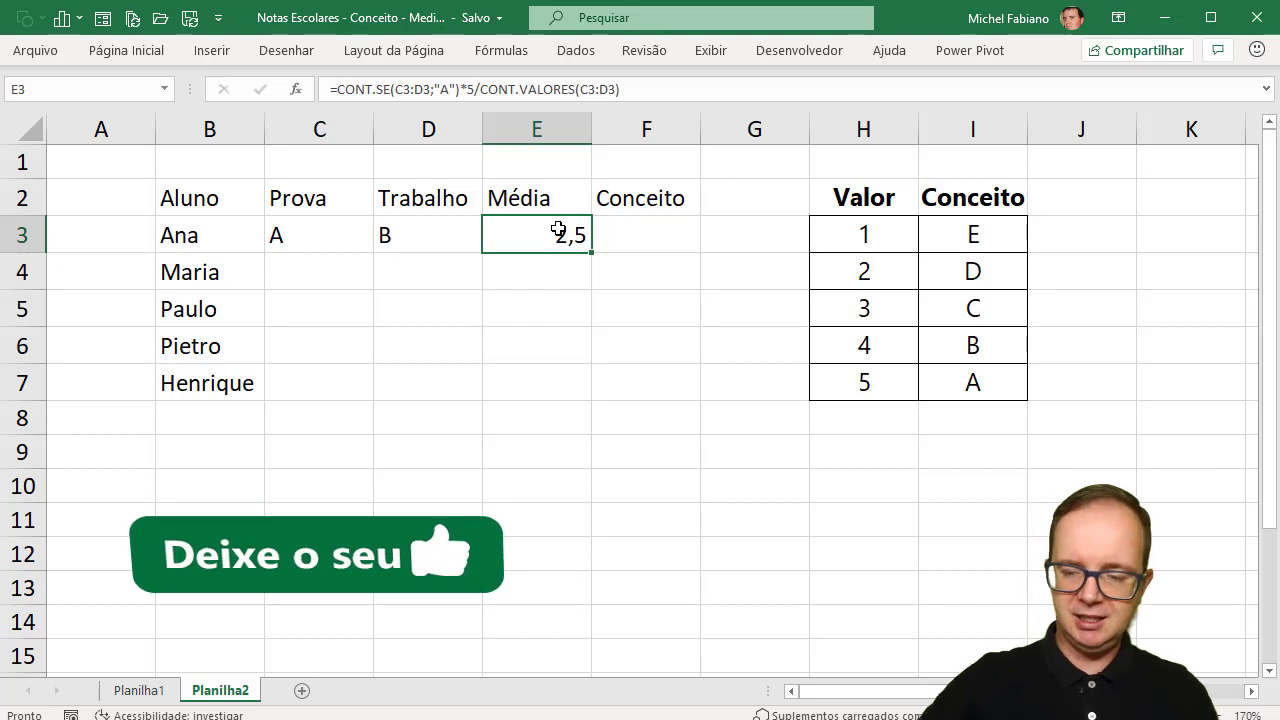
key("Delete")
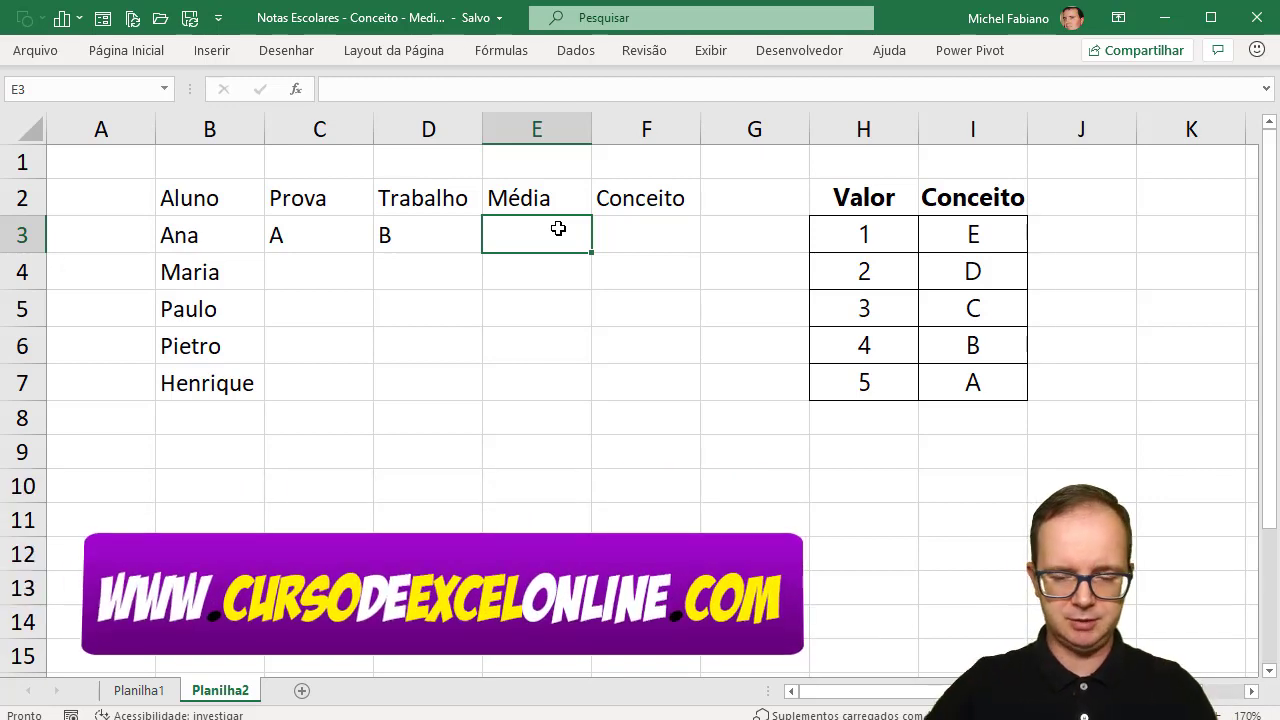
- Start E3's formula with CONT.SE counts over C3:D3 of A weighted 5 and B weighted 4
type("=cont.se")
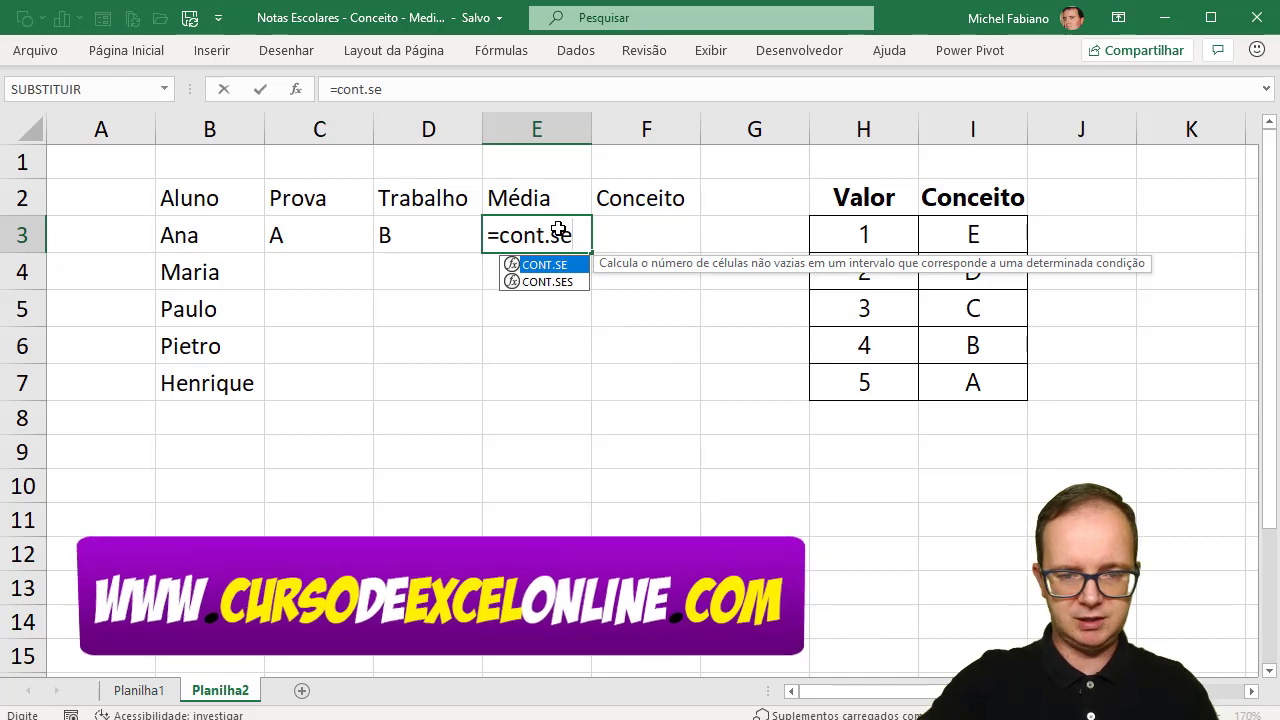
type("(")
left_click_drag(314, 232, 404, 234)
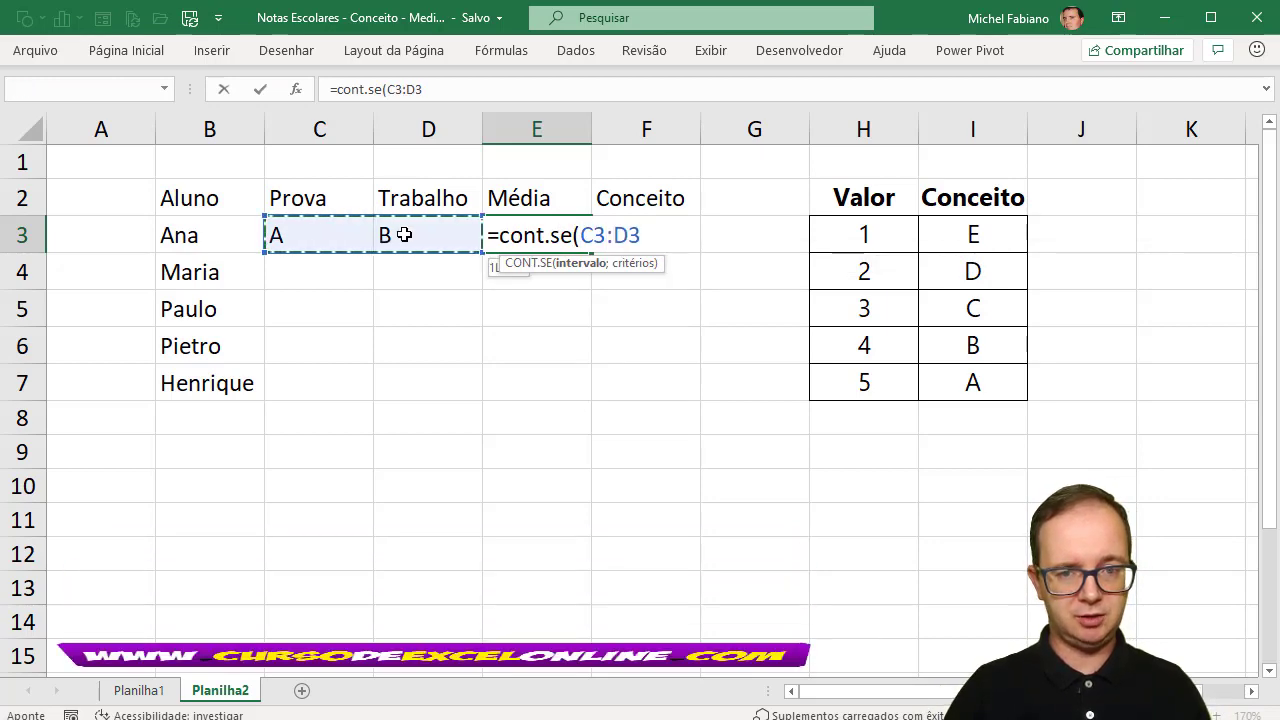
type(";\"")
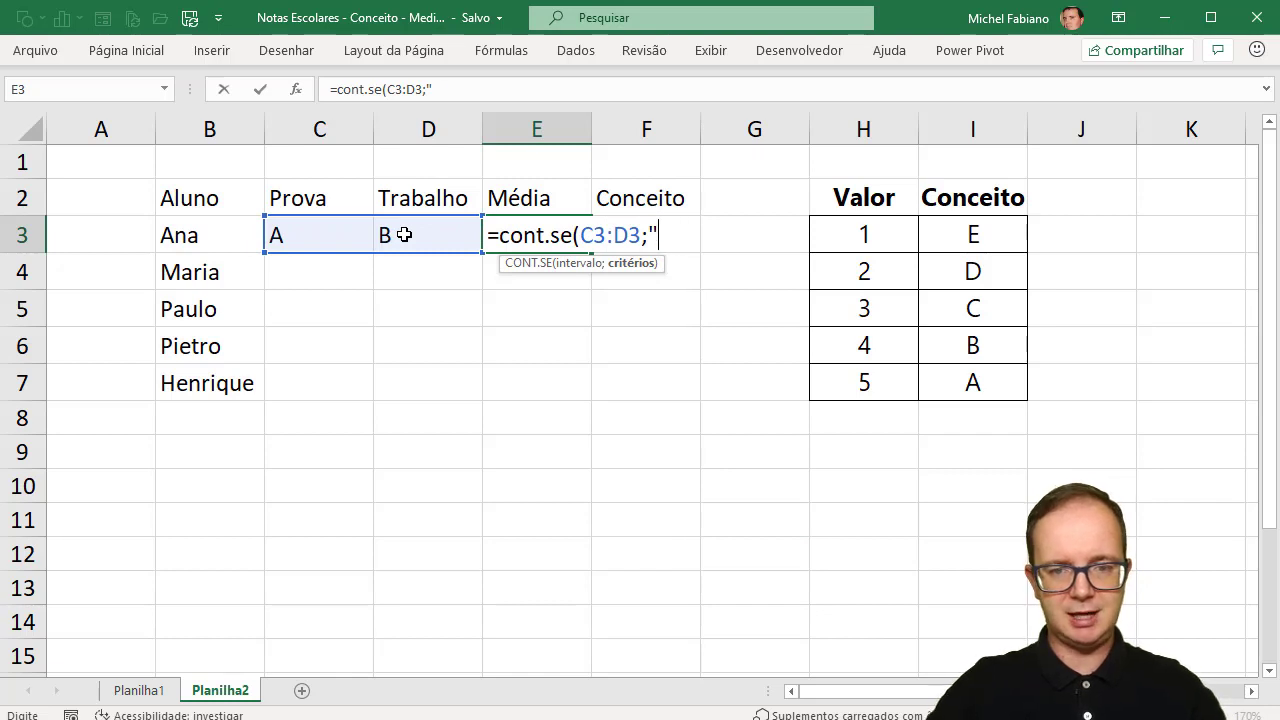
type("A\"")
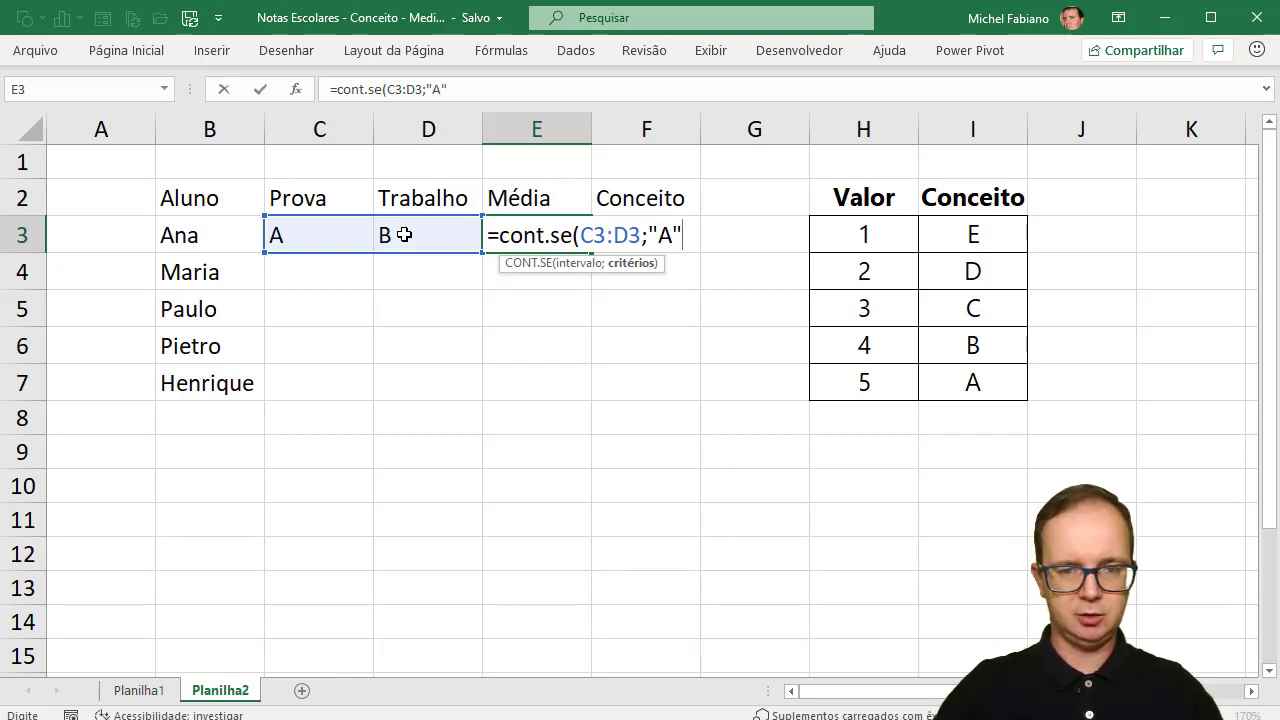
type(")*")
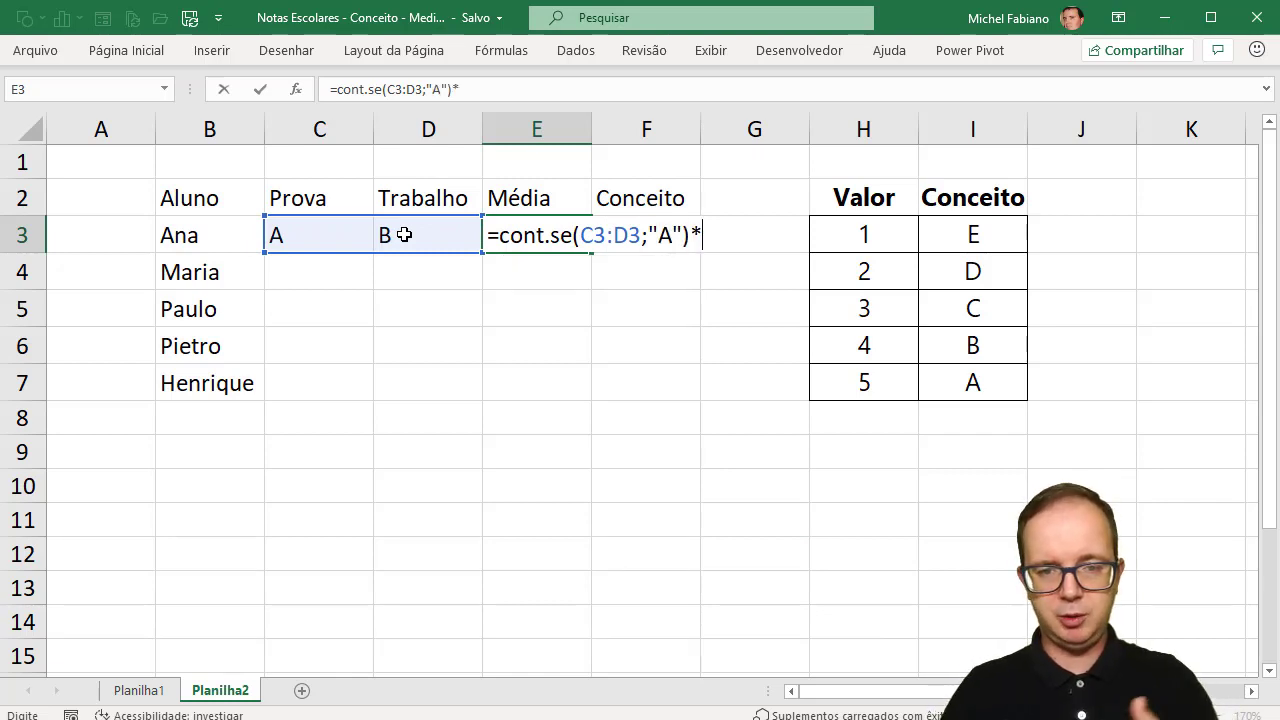
type("5+")
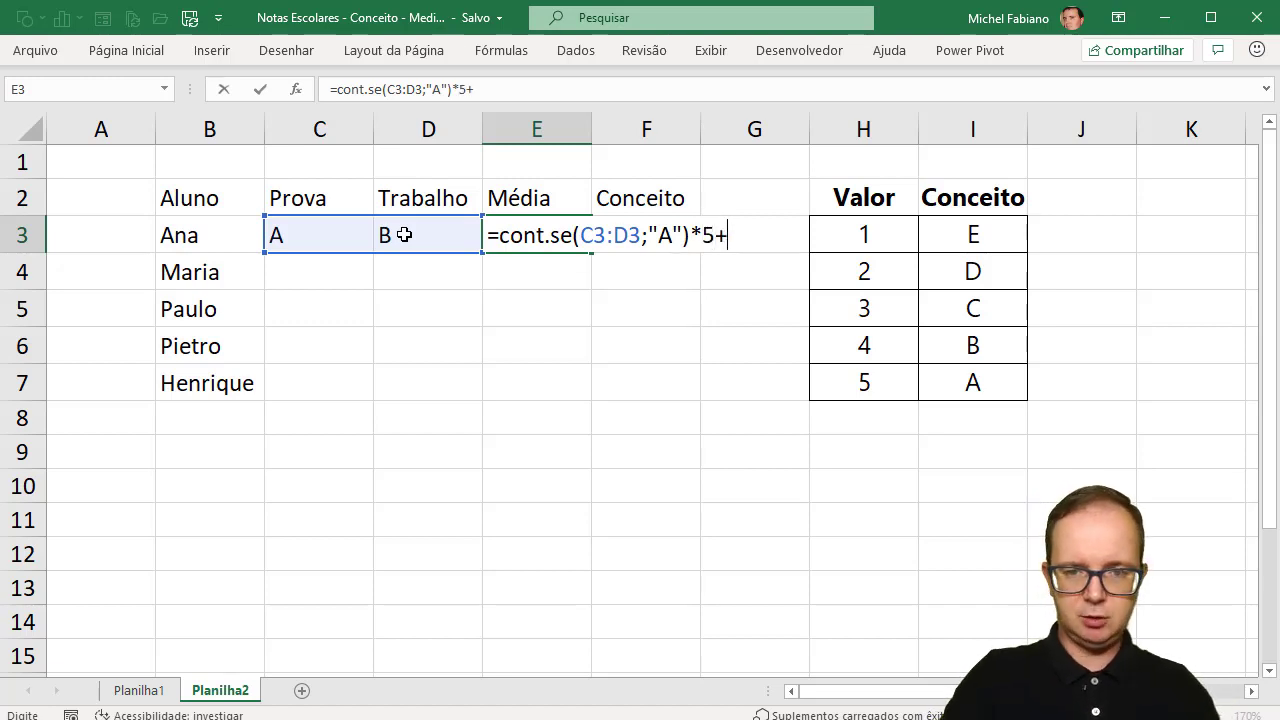
type("cont.se")
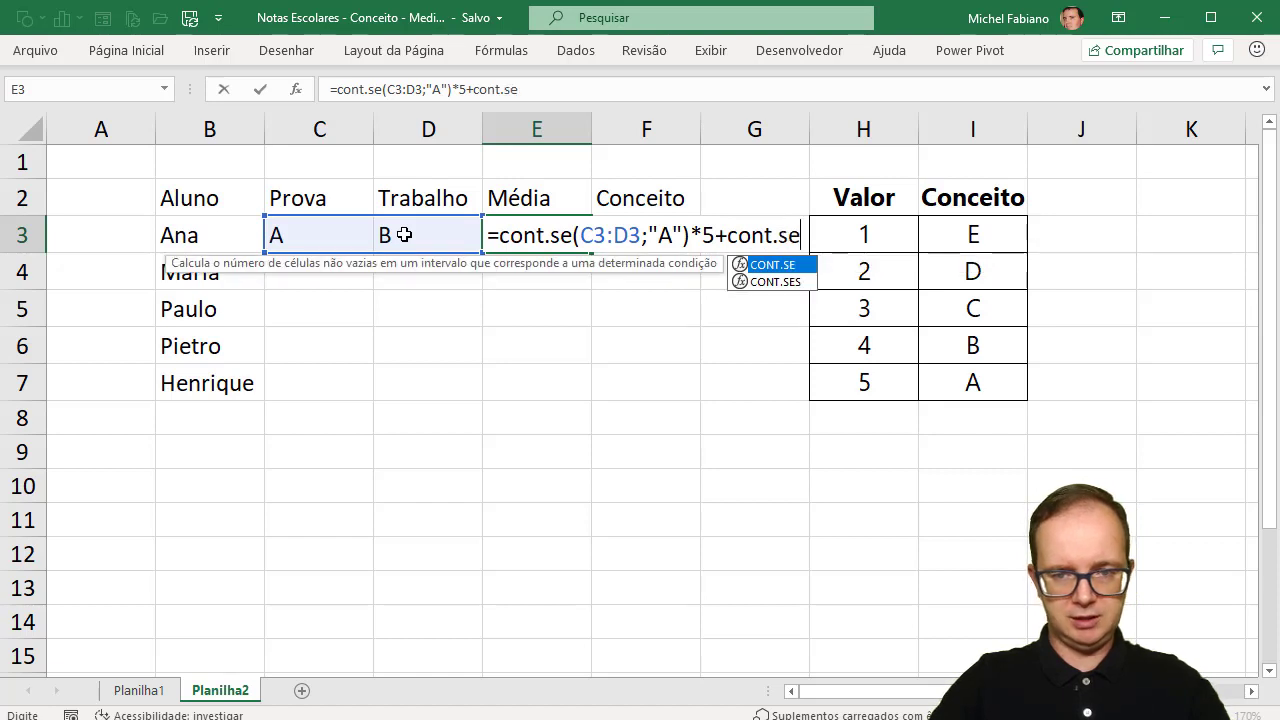
type("(")
left_click_drag(304, 228, 408, 237)
type(";\"B\"")
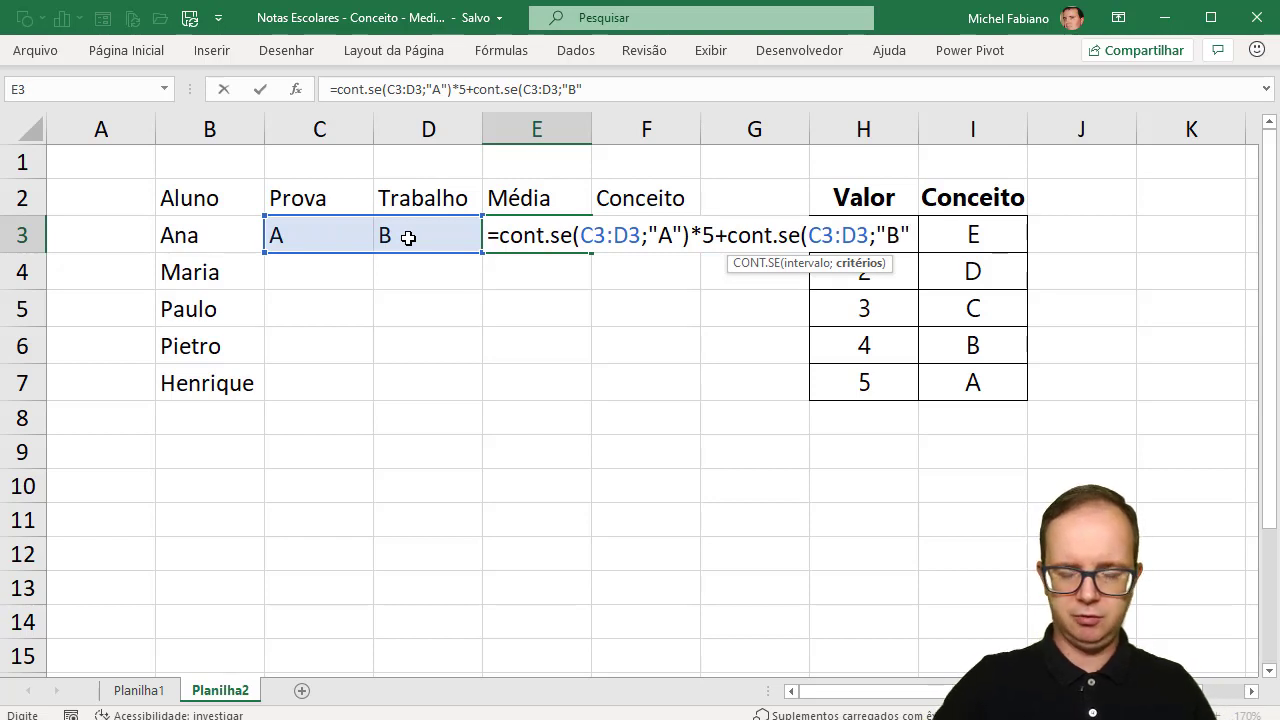
type(")*")
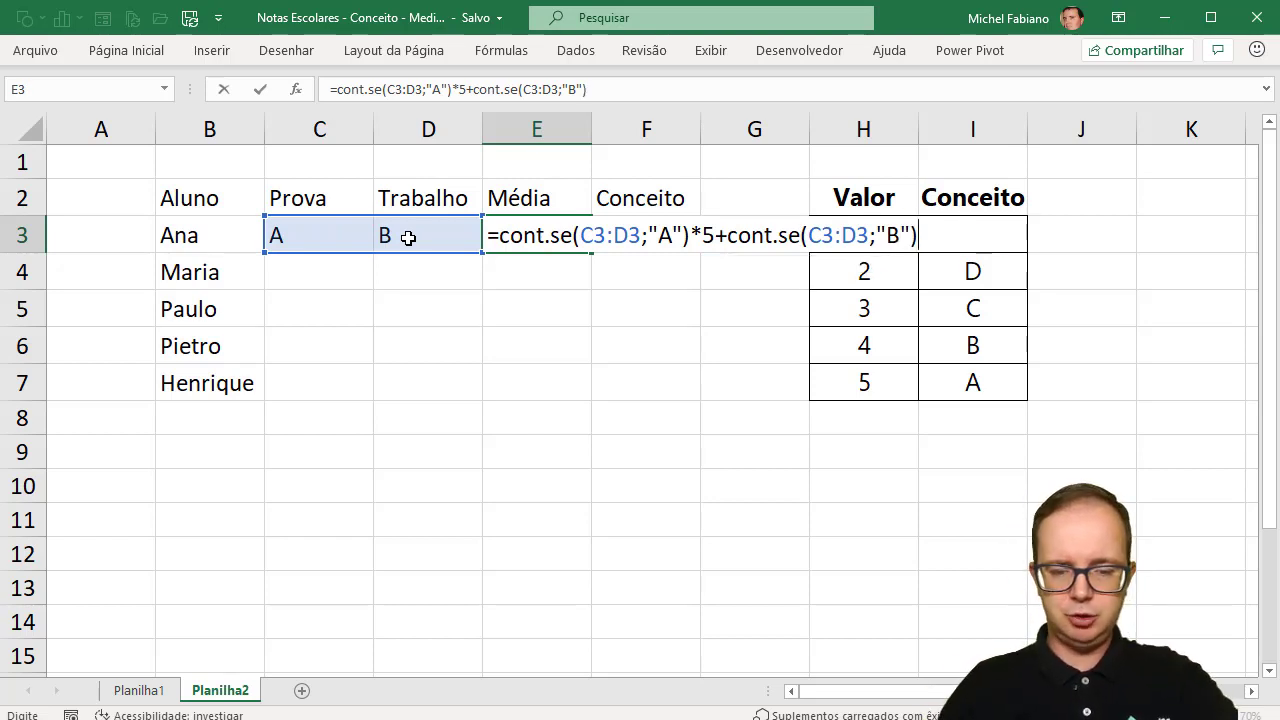
type("4+")
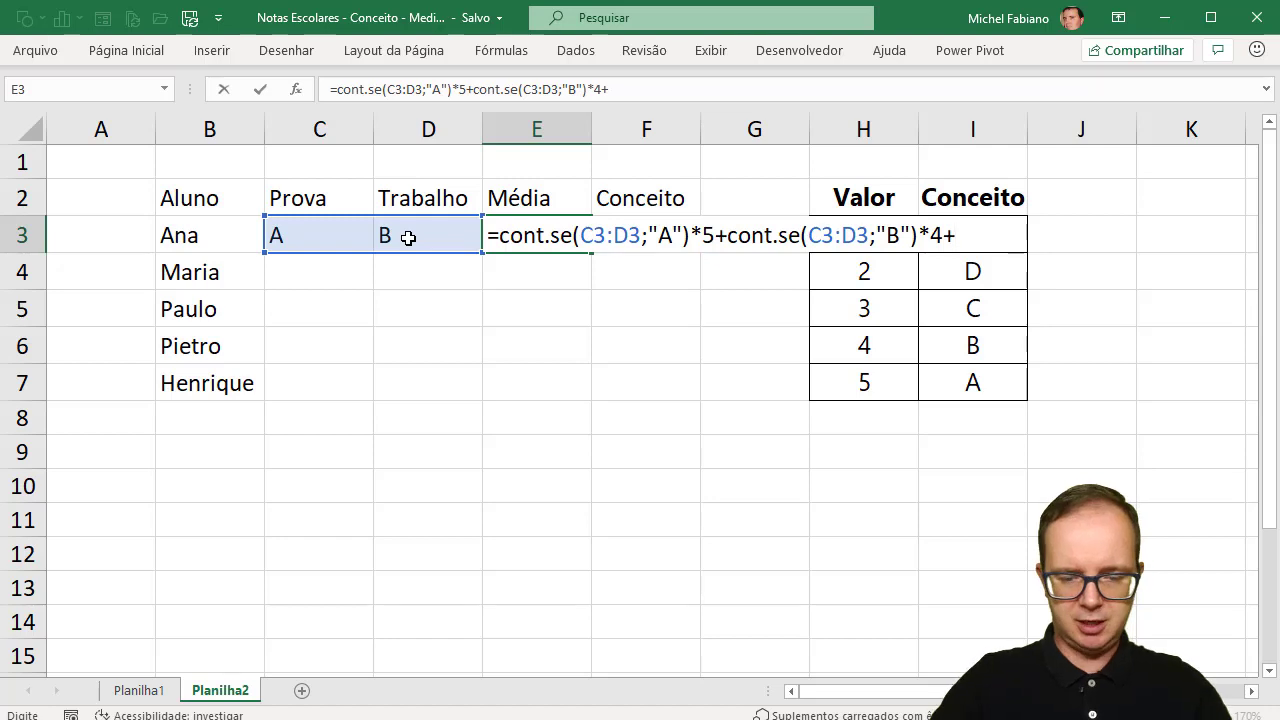
- Add CONT.SE terms for C×3, D×2 and E×1 and commit the formula, giving 9
type("cont.se(")
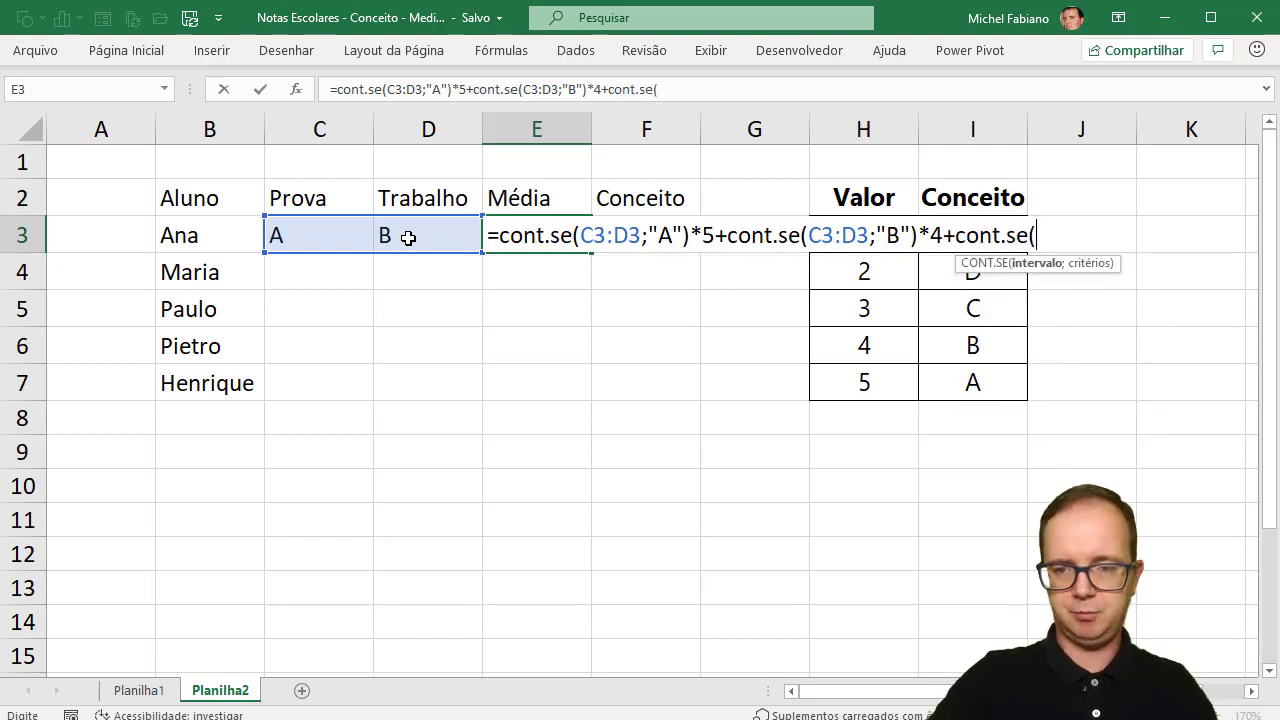
left_click(353, 238)
left_click_drag(353, 238, 395, 237)
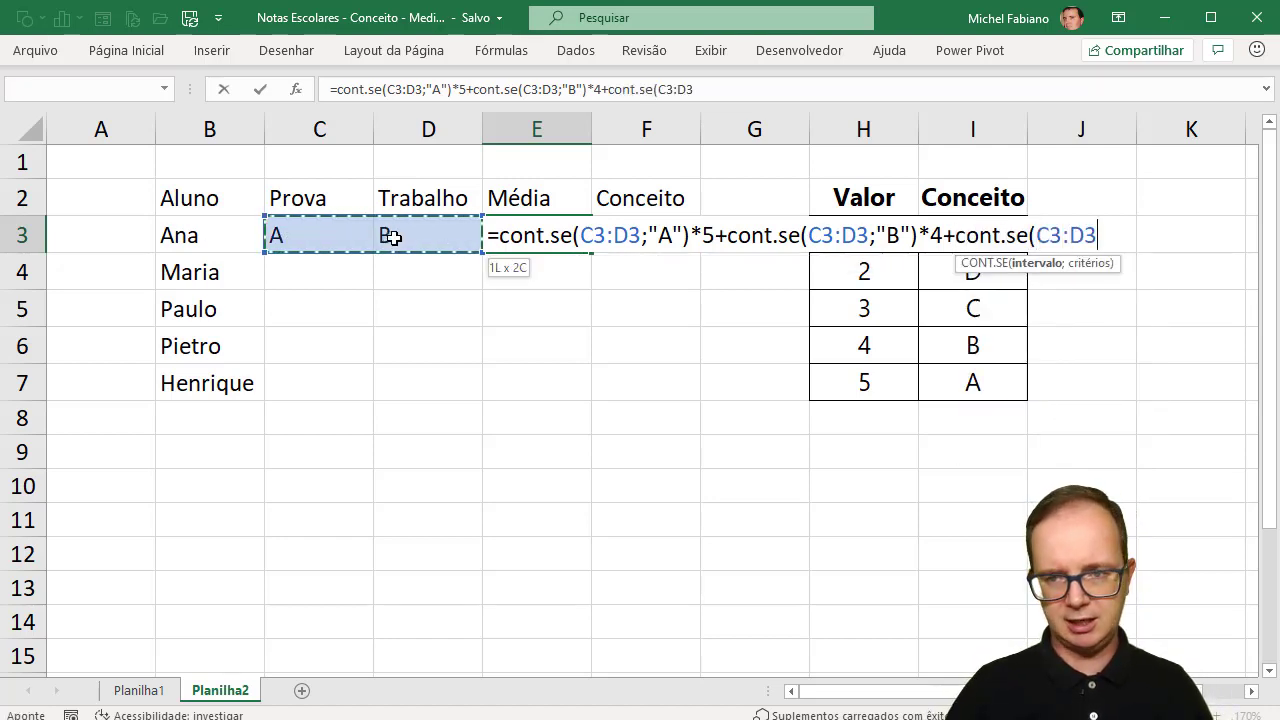
type(";\"C\"")
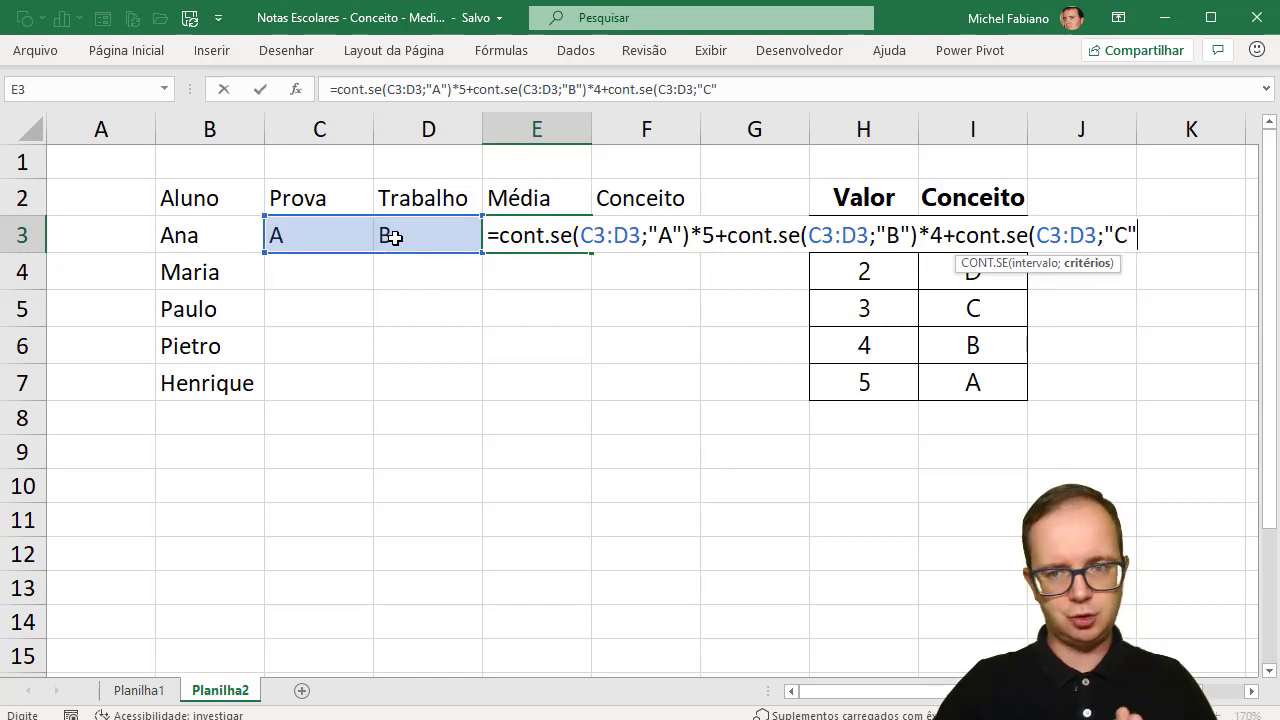
type(")")
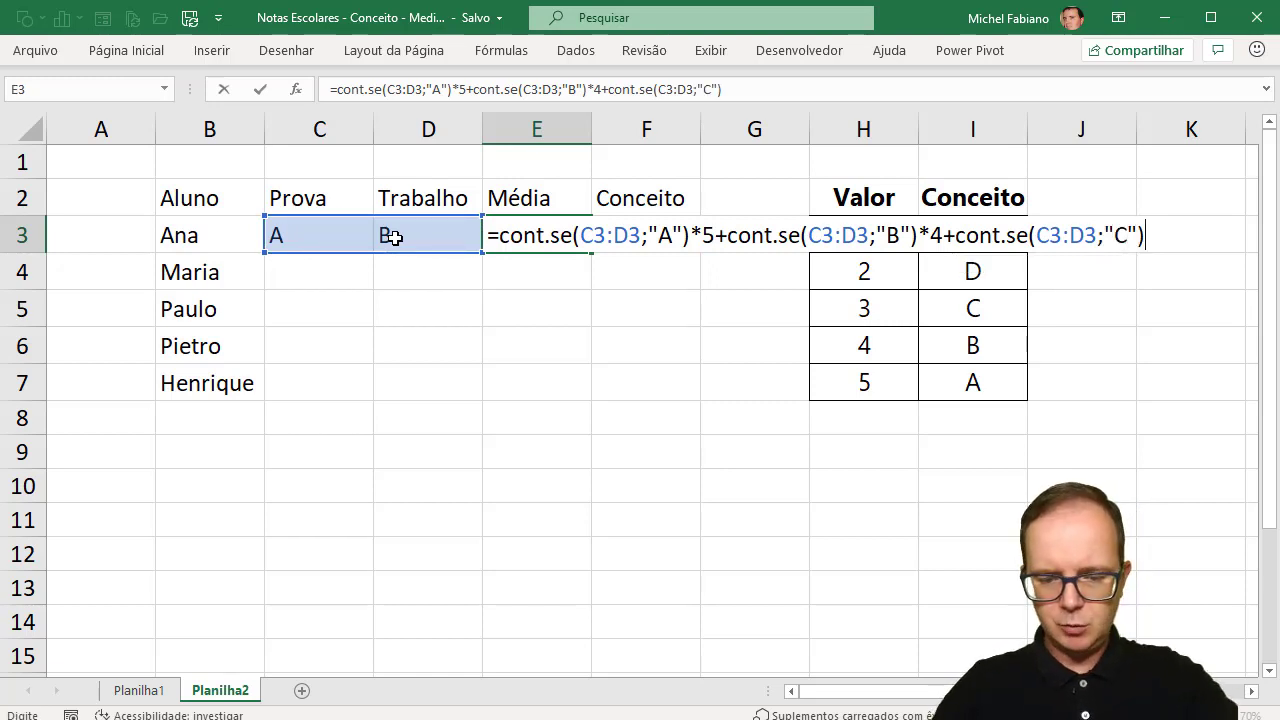
type("*3")
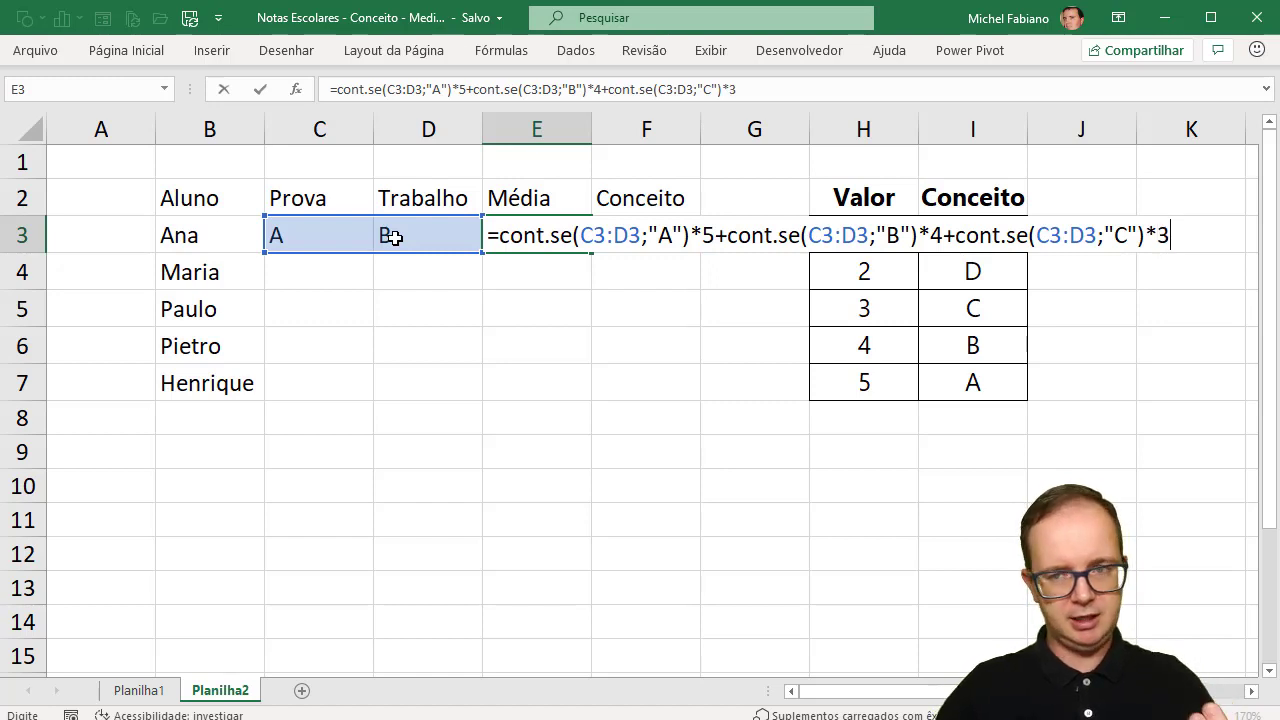
type("+cont.")
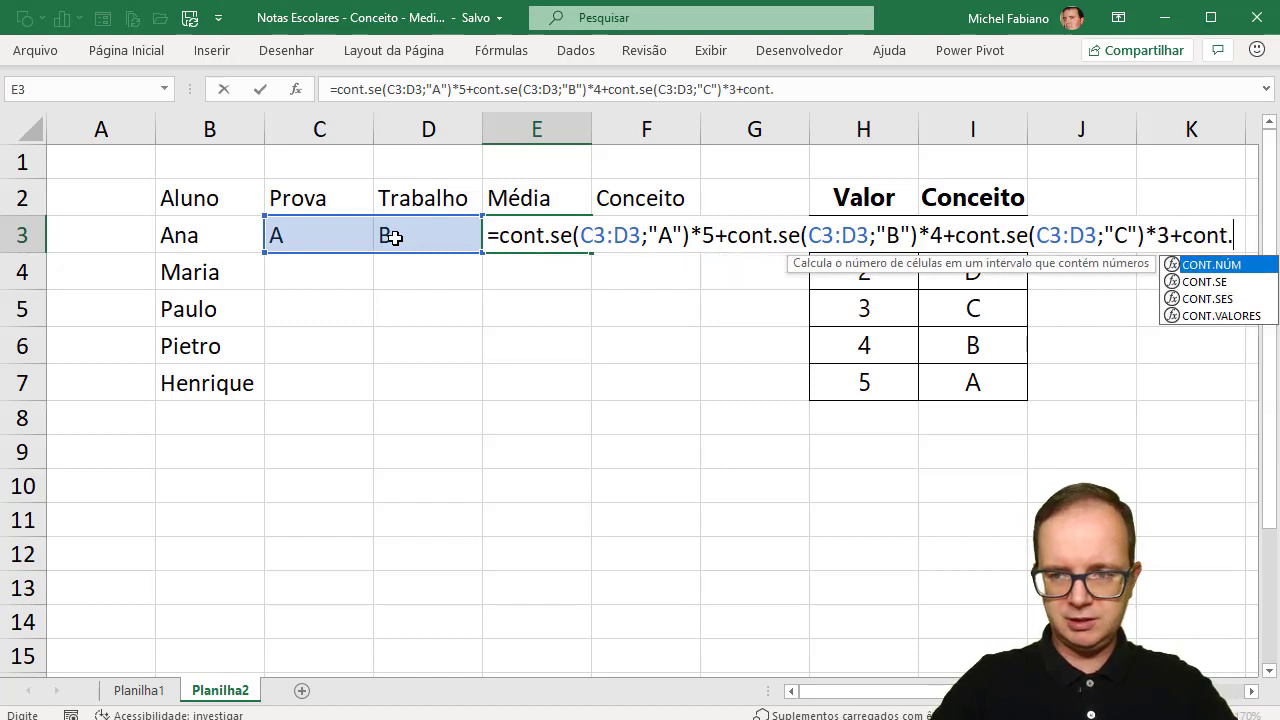
type("se(")
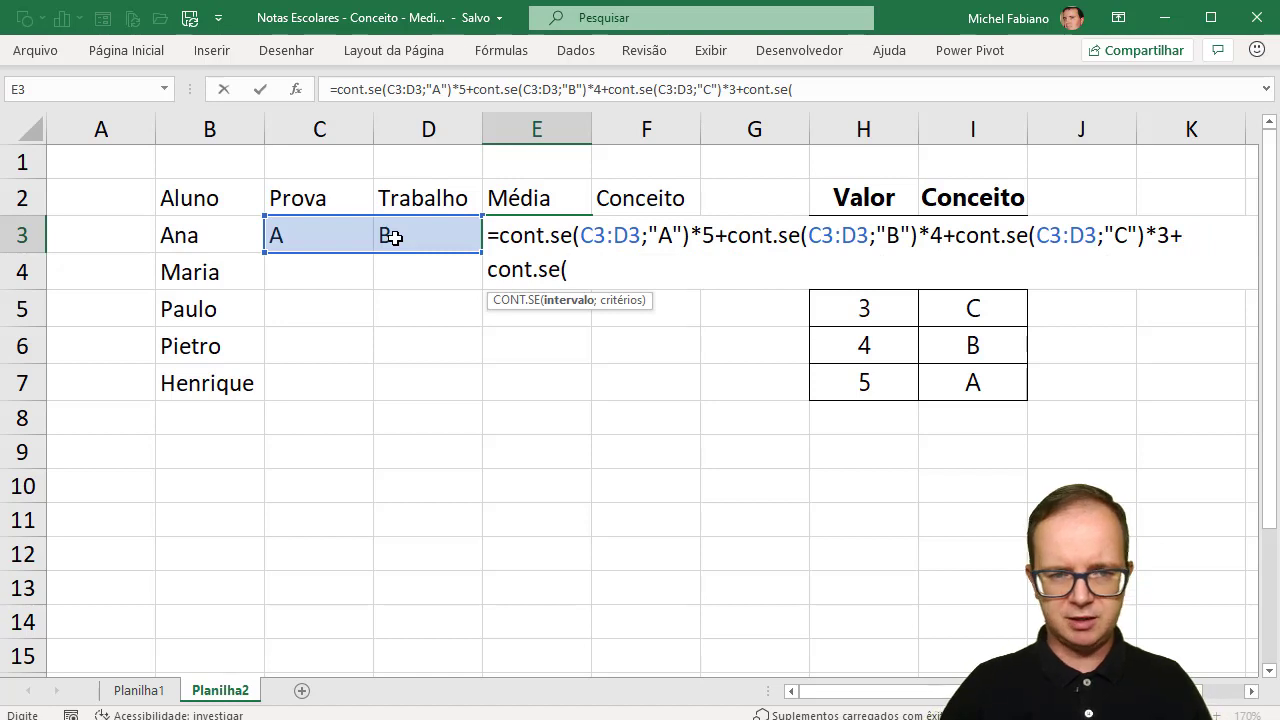
left_click_drag(335, 236, 392, 233)
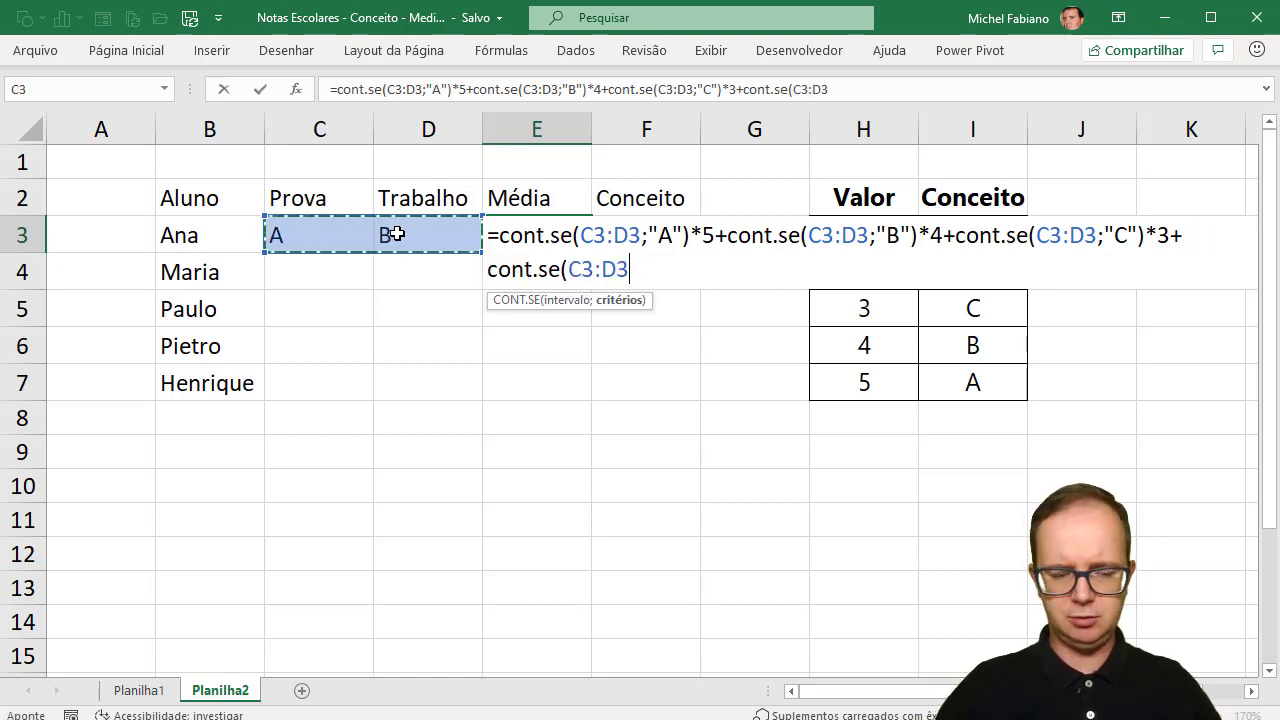
type(";\"D\")*")
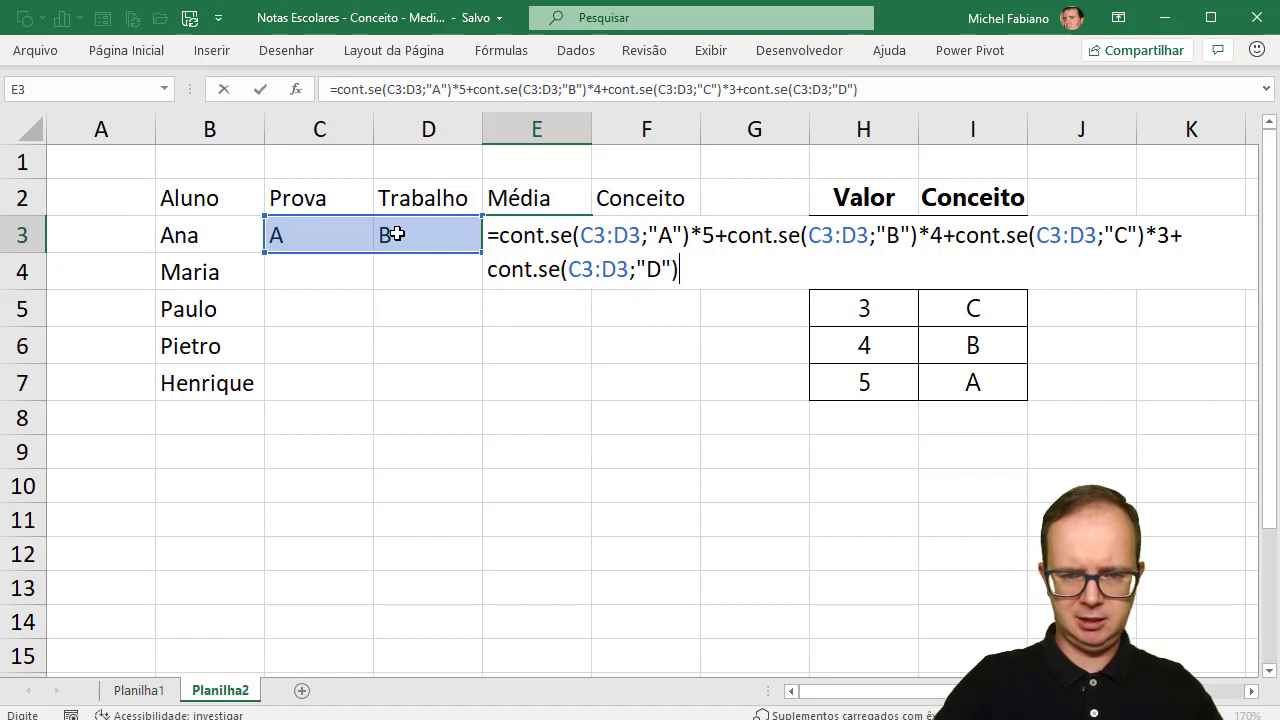
type("2")
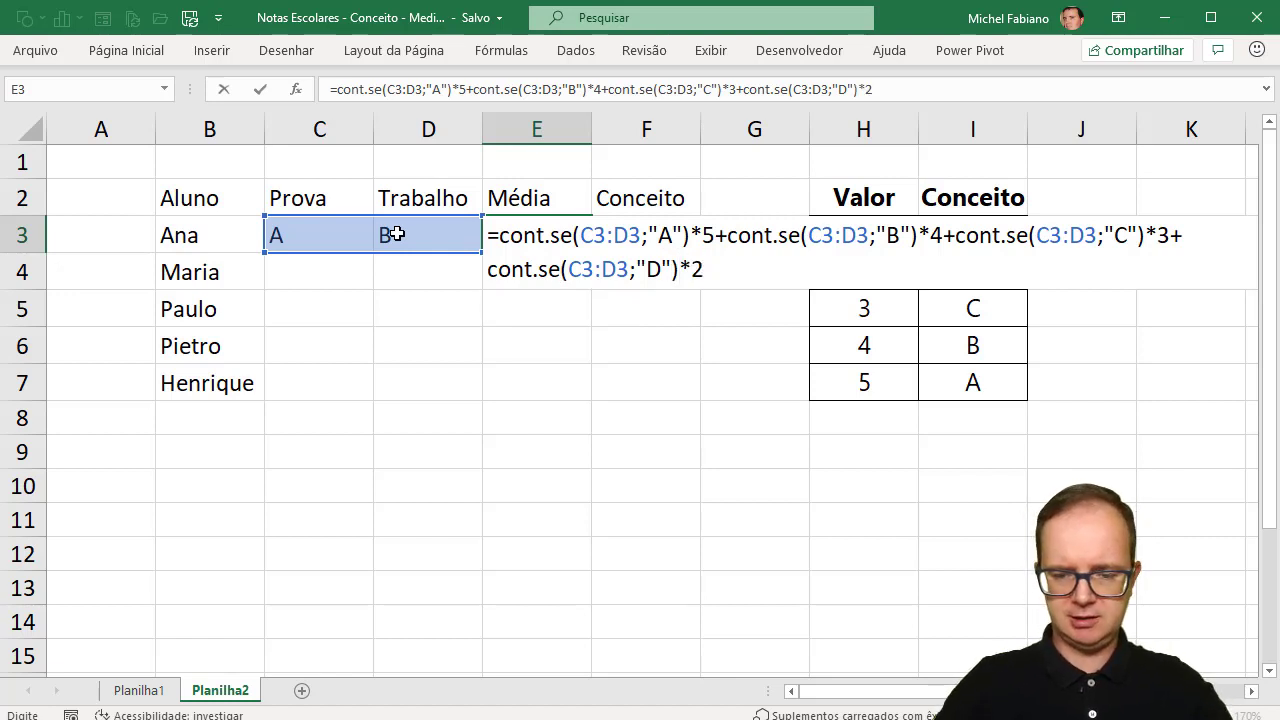
type("+co")
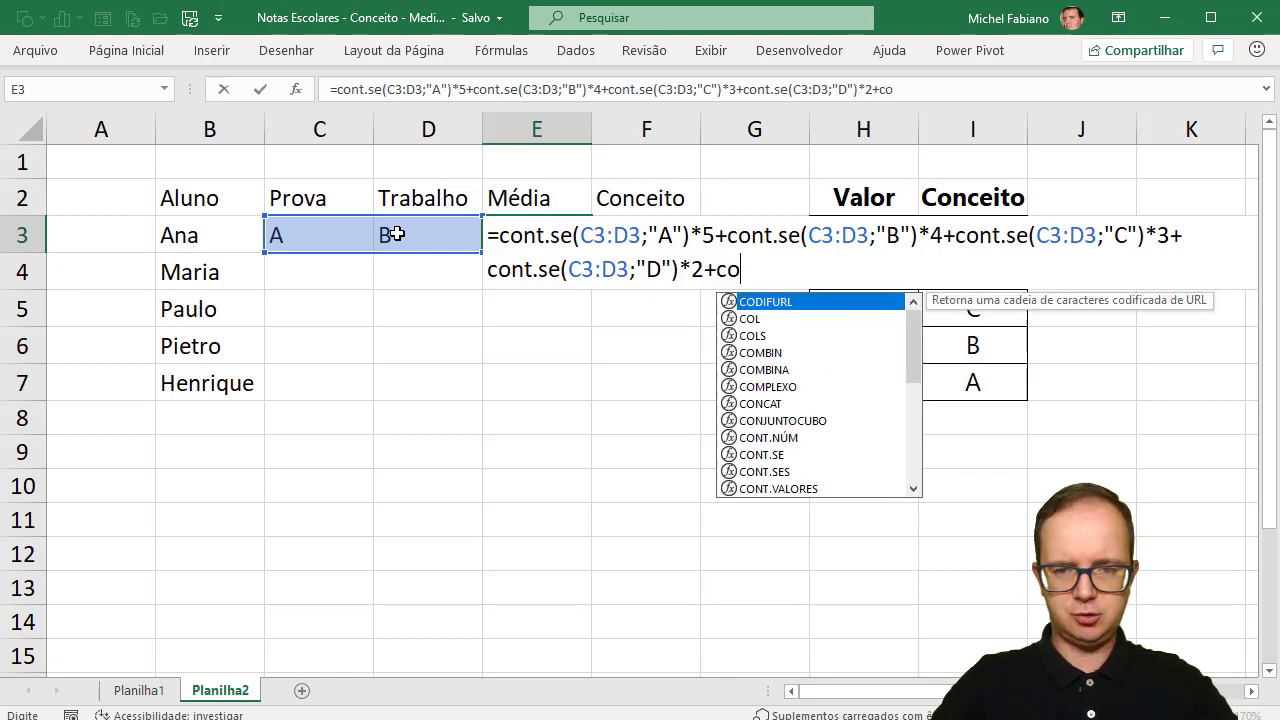
type("nt.se(")
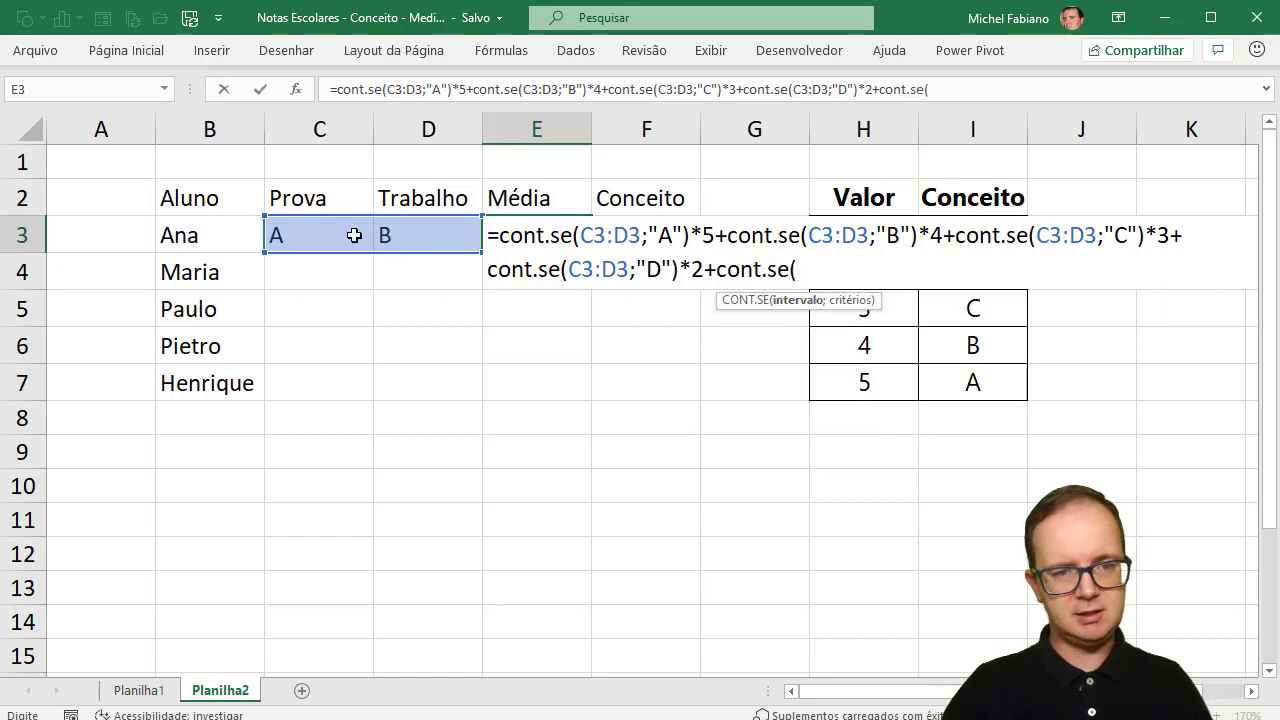
left_click_drag(352, 234, 386, 233)
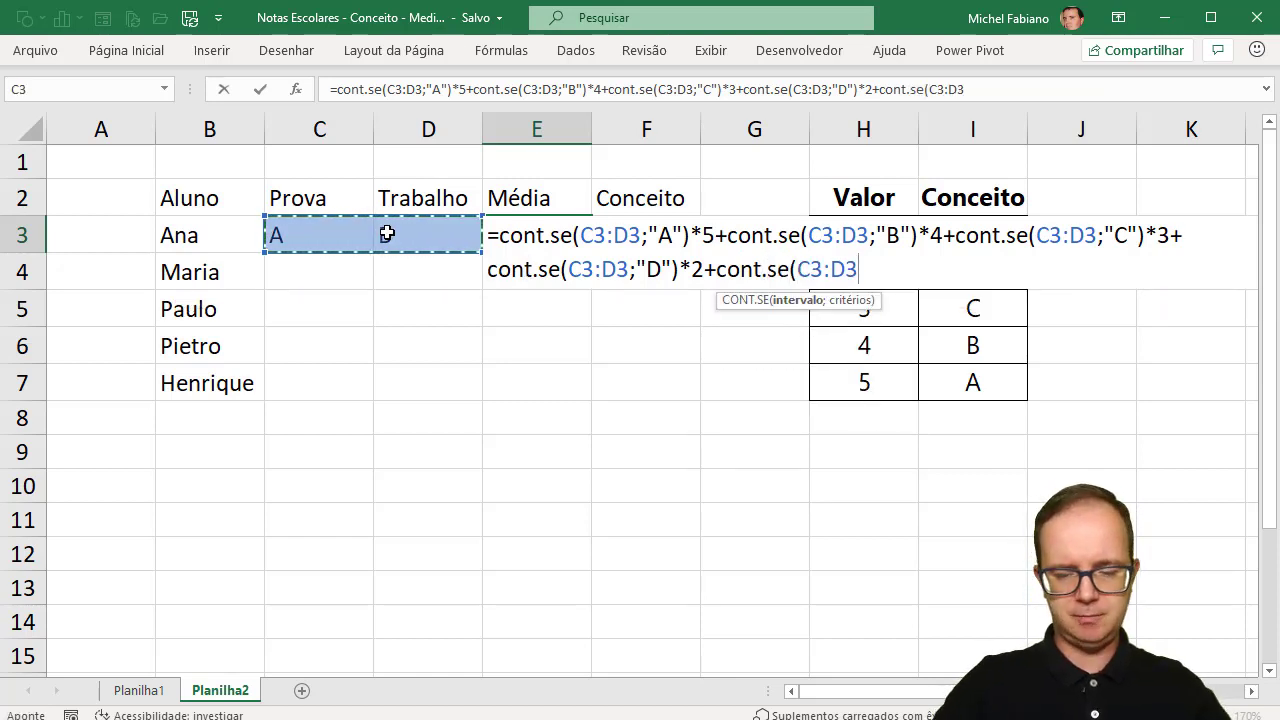
type(";\"")
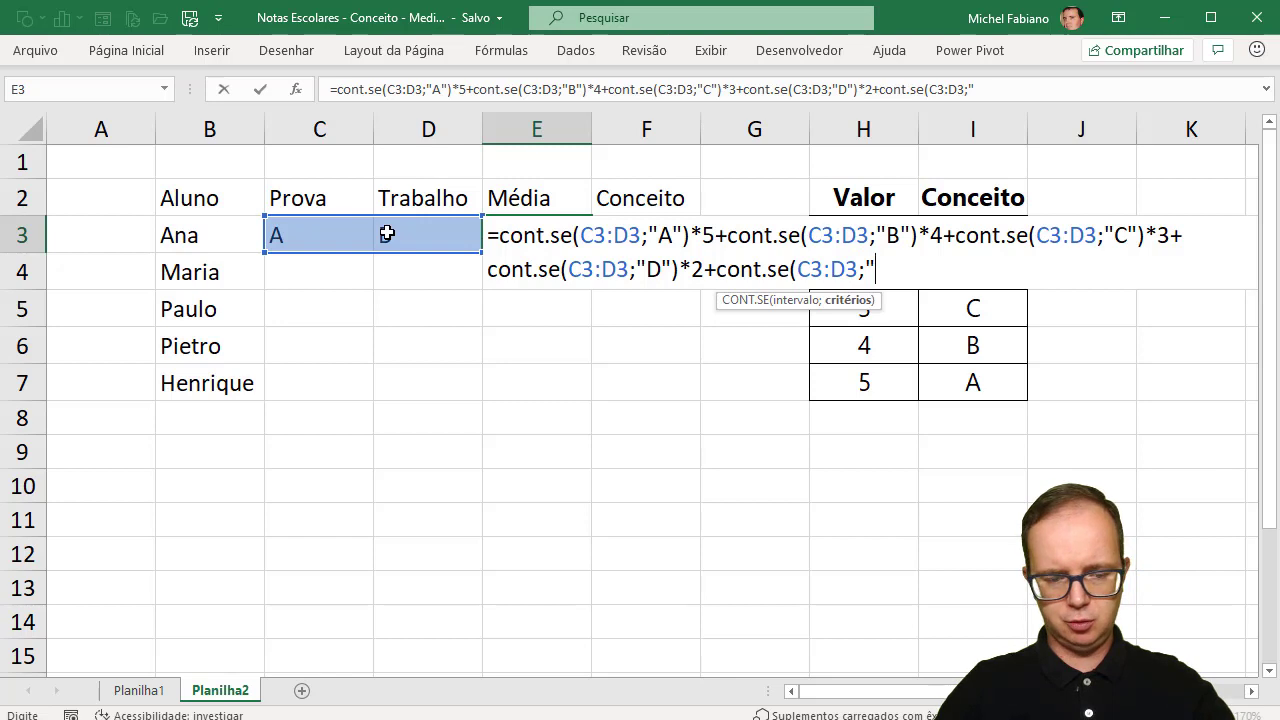
type("E\")")
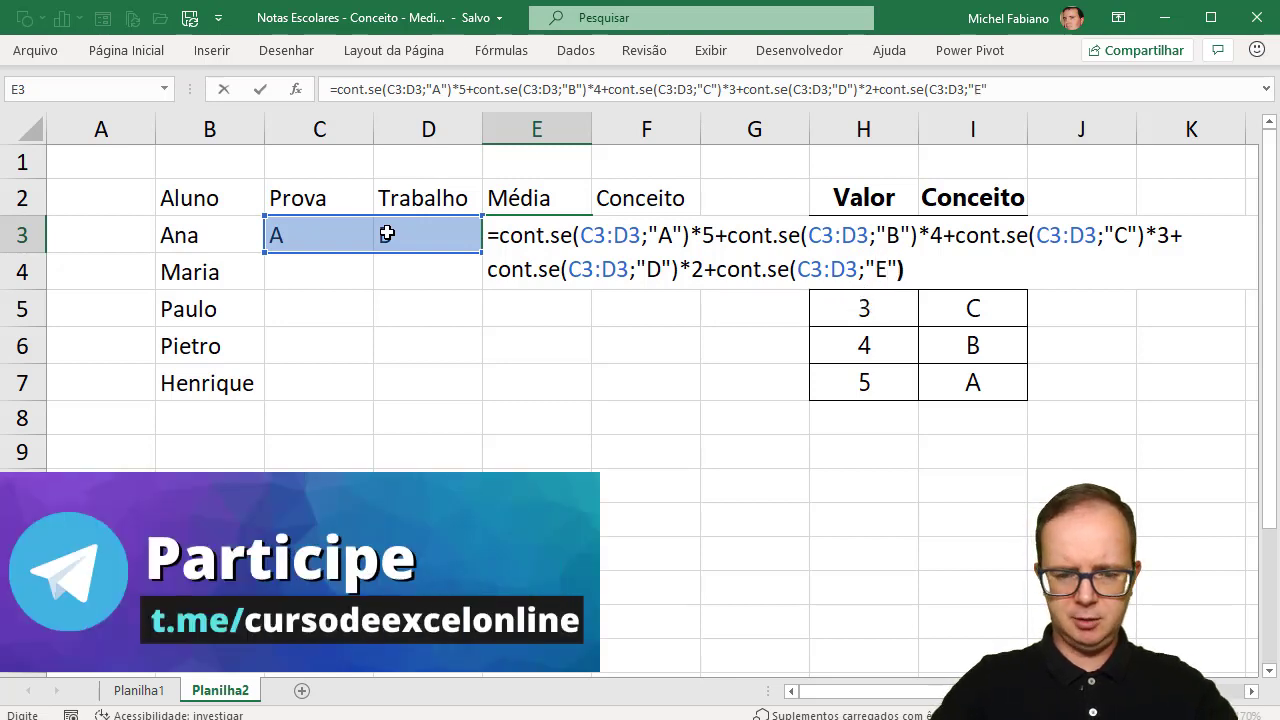
type("*1")
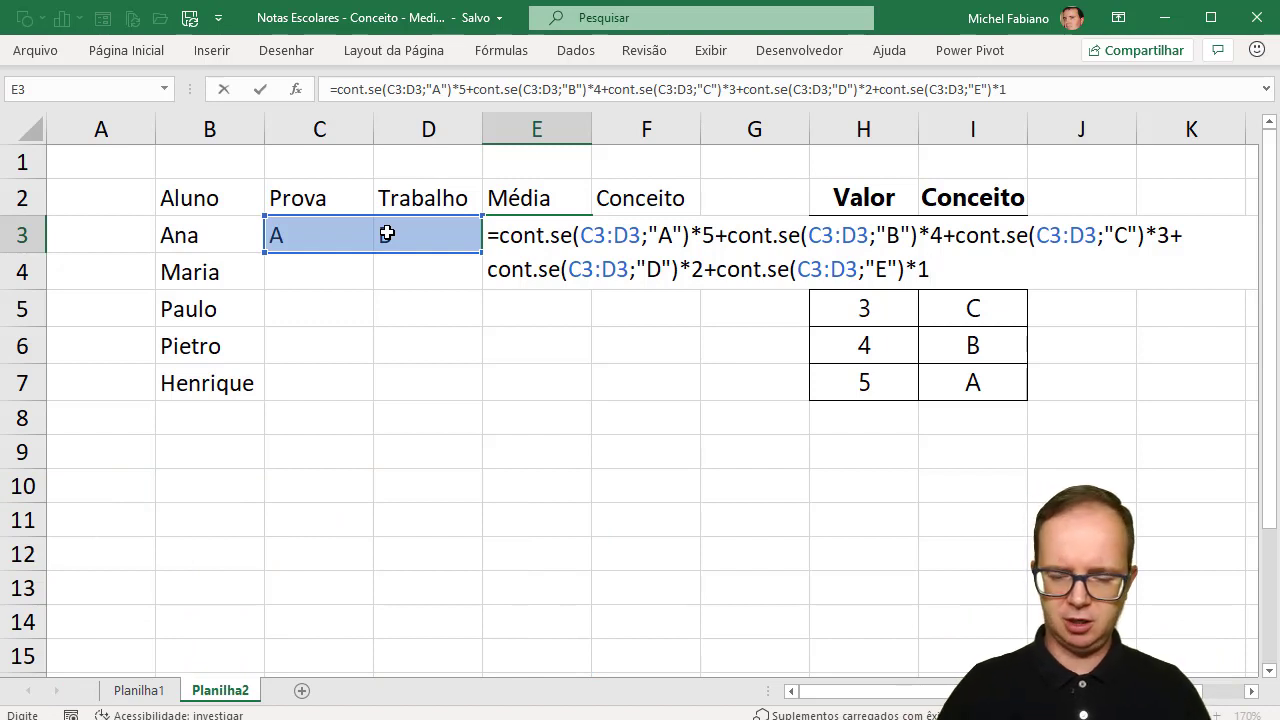
key("Return")
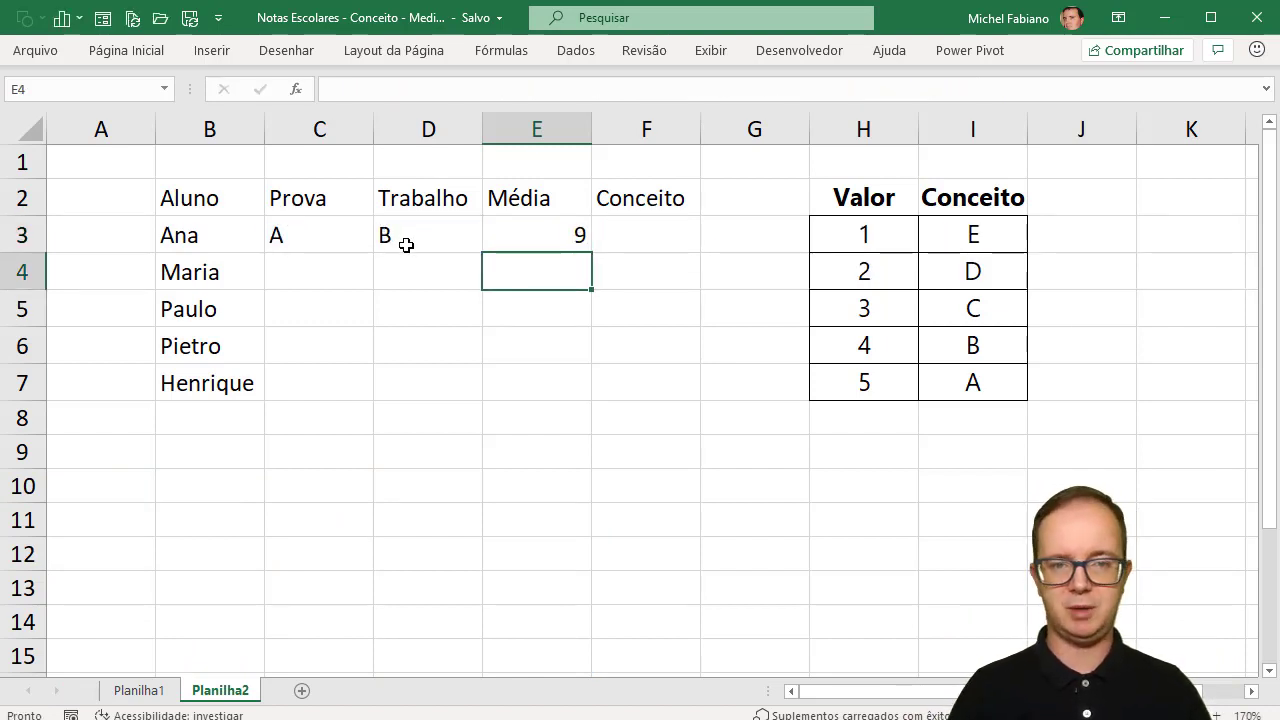
- Divide the weighted grade sum in E3 by CONT.VALORES(C3:D3) so it becomes a true average
left_click(510, 236)
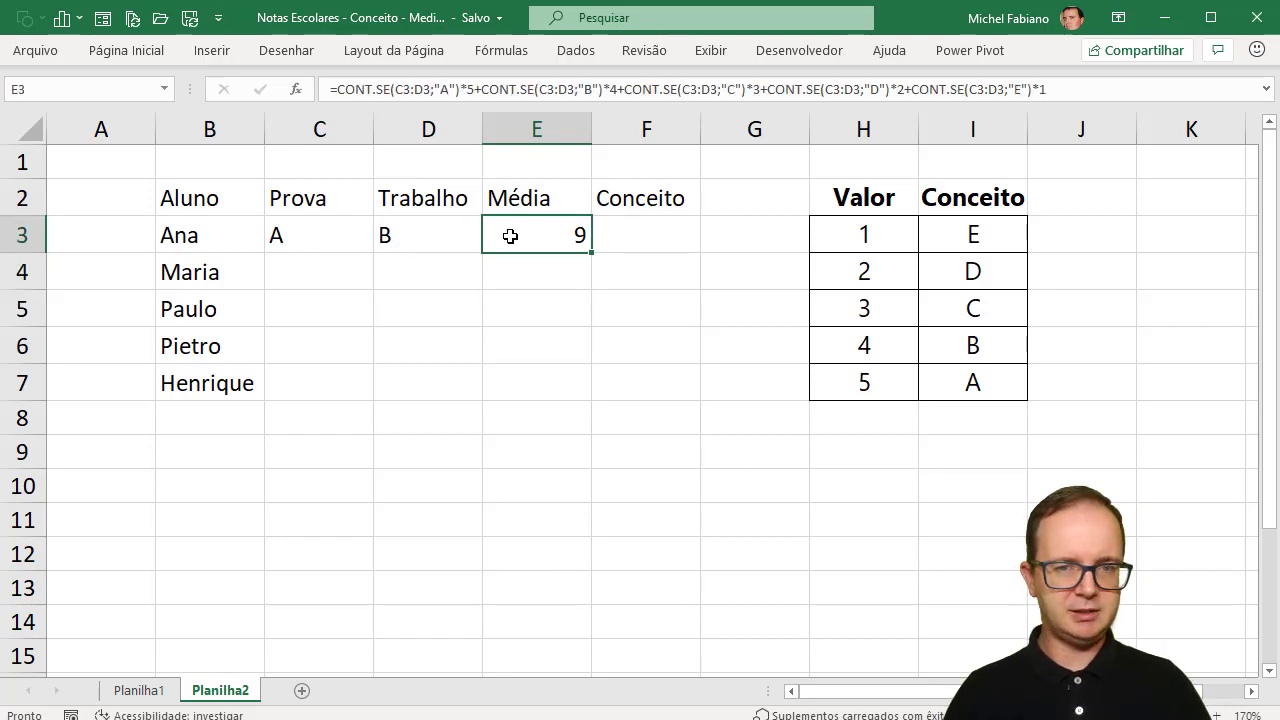
left_click(340, 90)
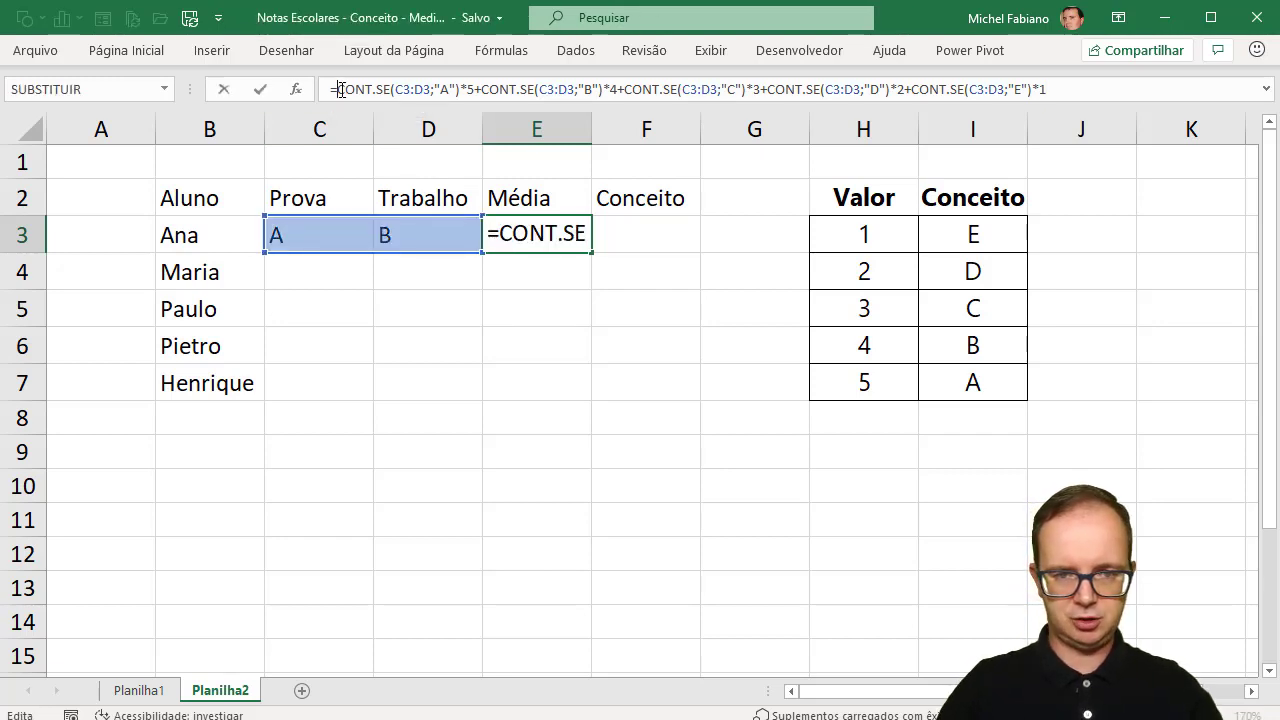
key("Escape")
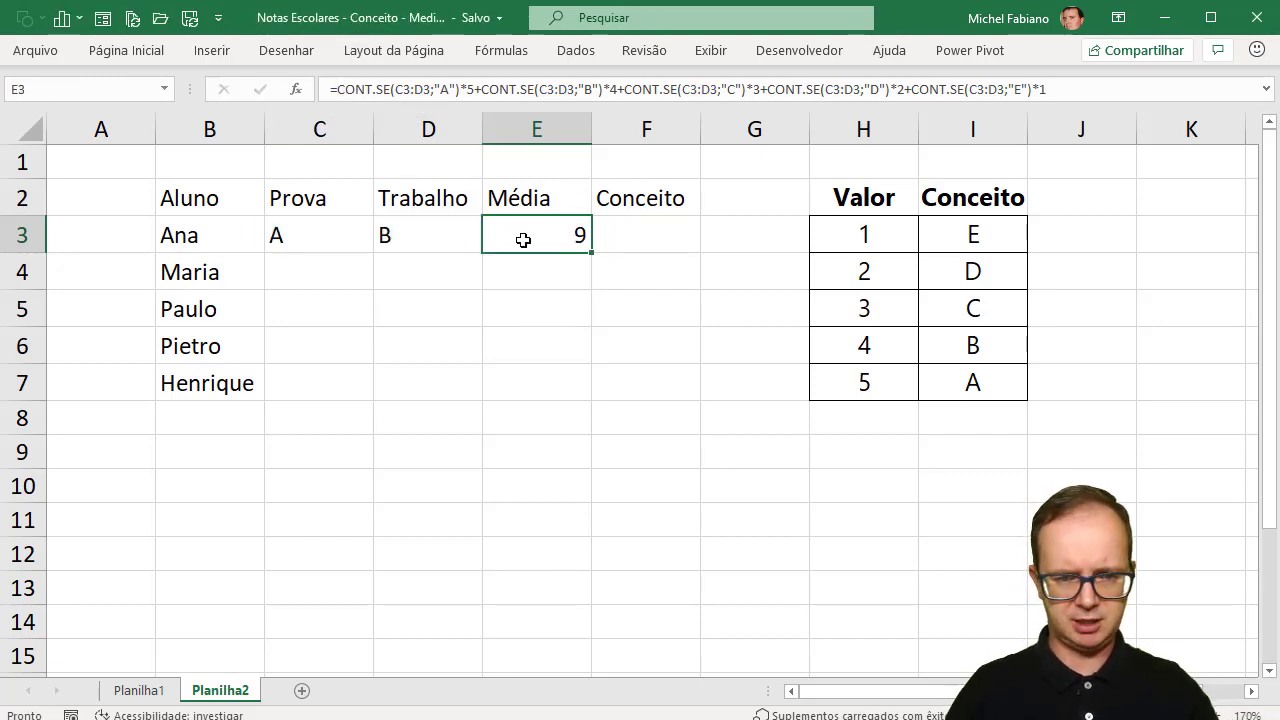
double_click(523, 237)
left_click(499, 233)
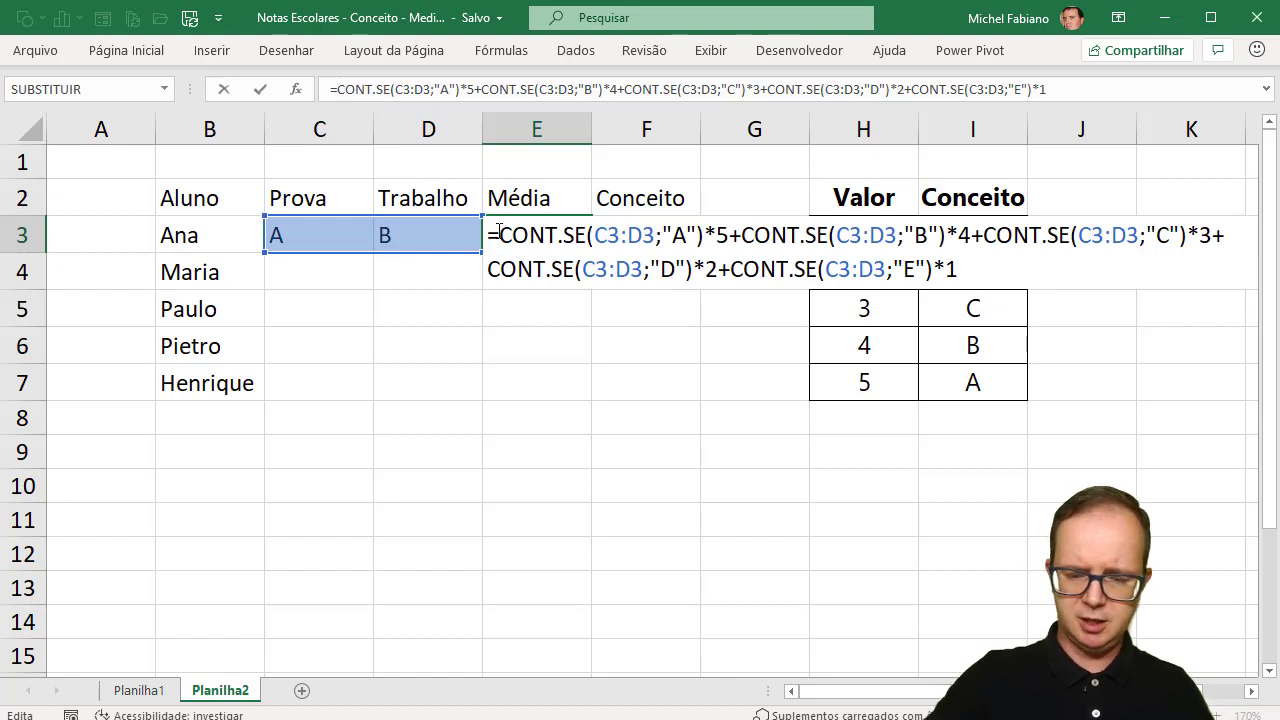
type("(")
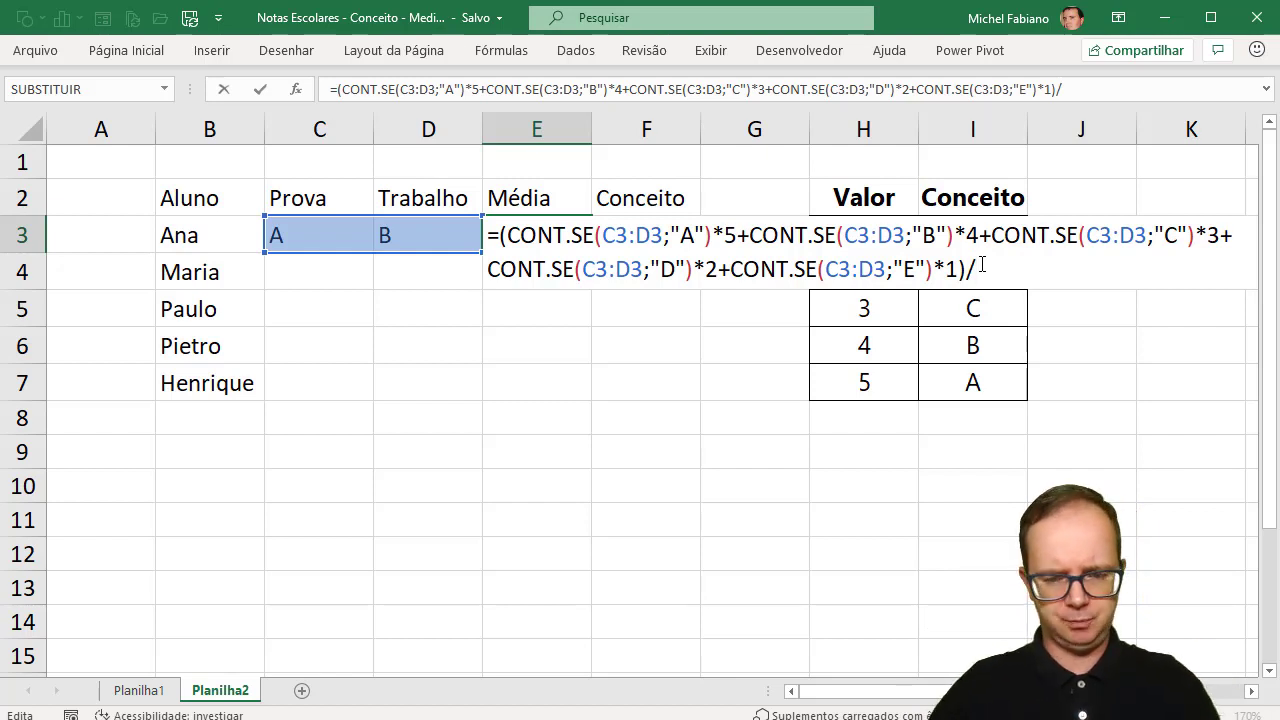
type("cont.valor")
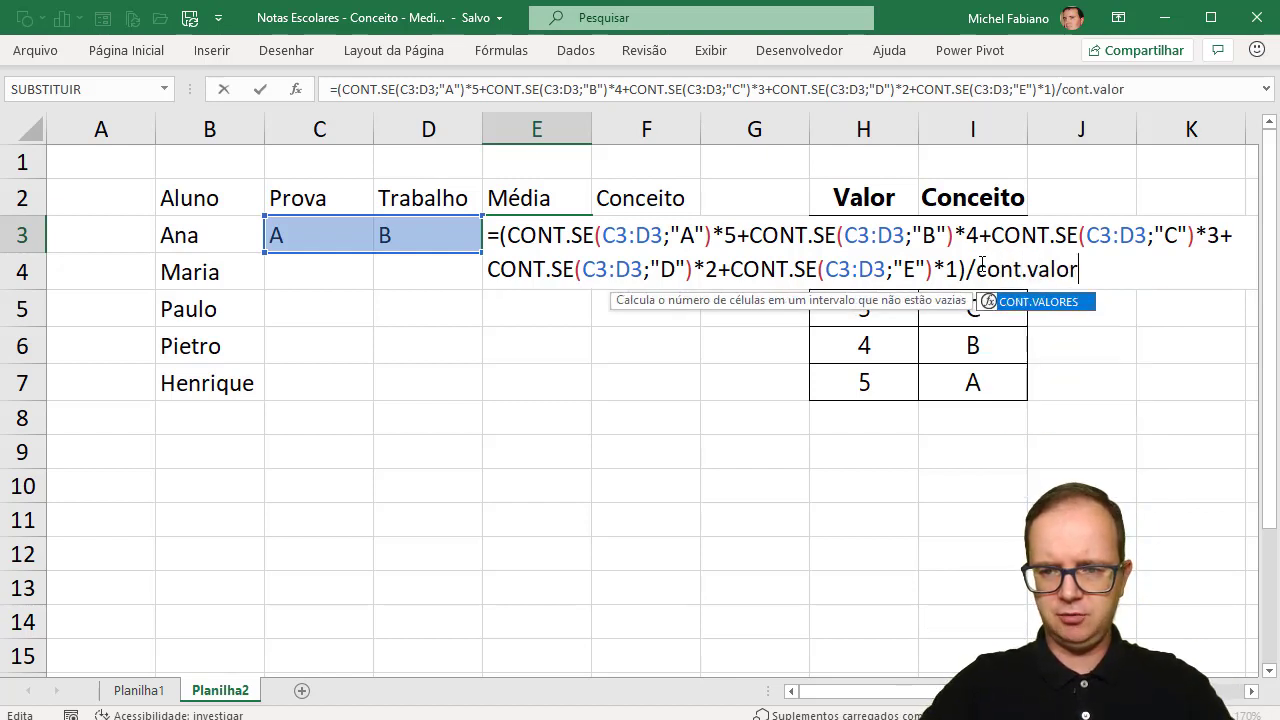
type("es(")
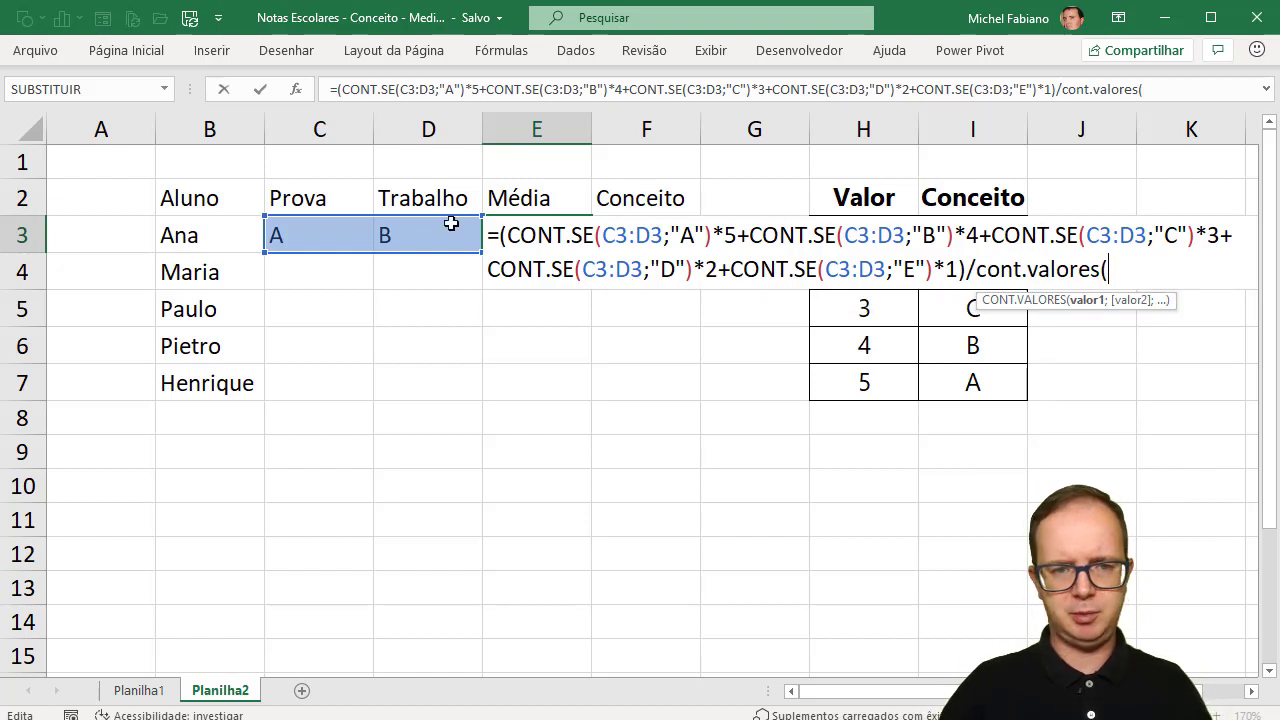
left_click_drag(335, 225, 397, 228)
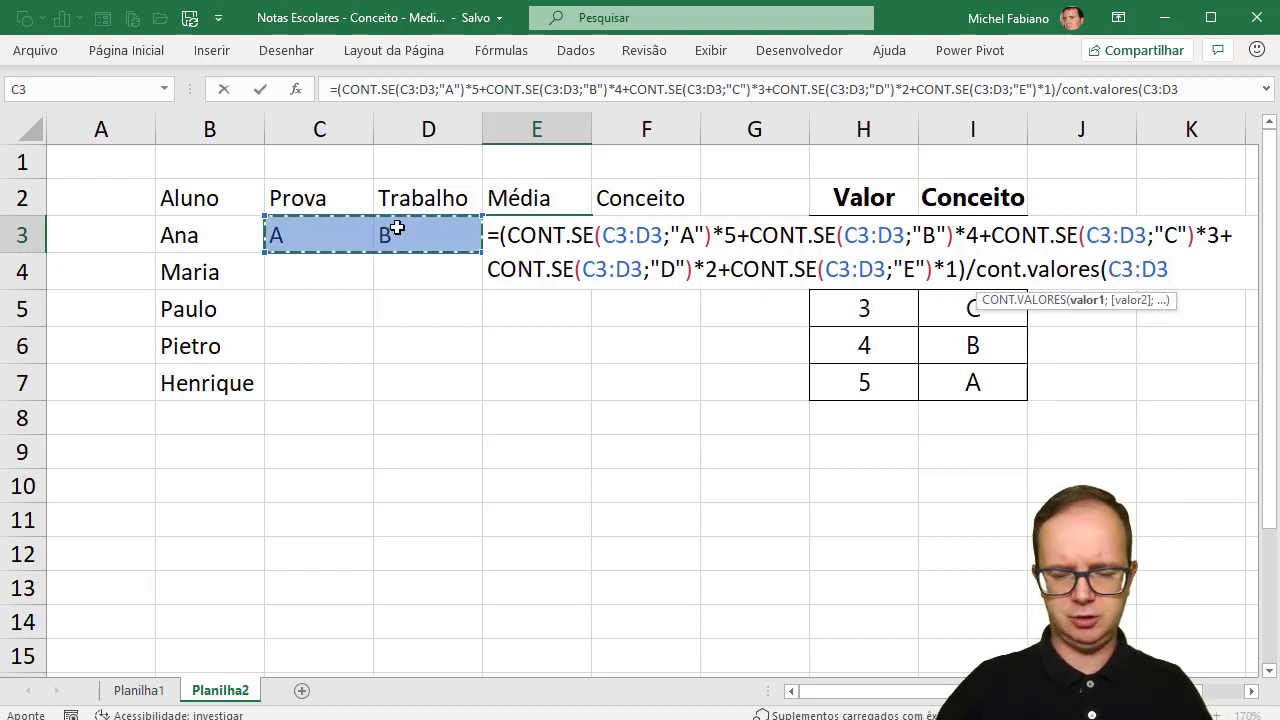
type(")")
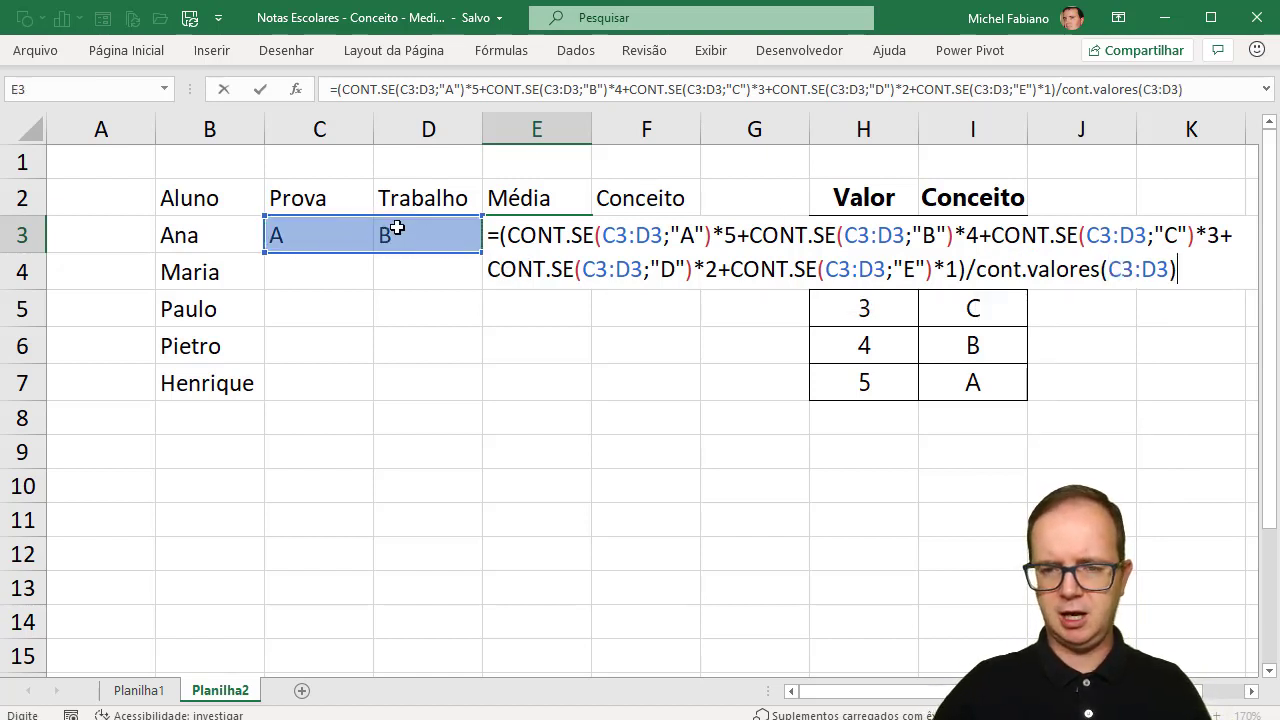
key("Return")
key("Up")
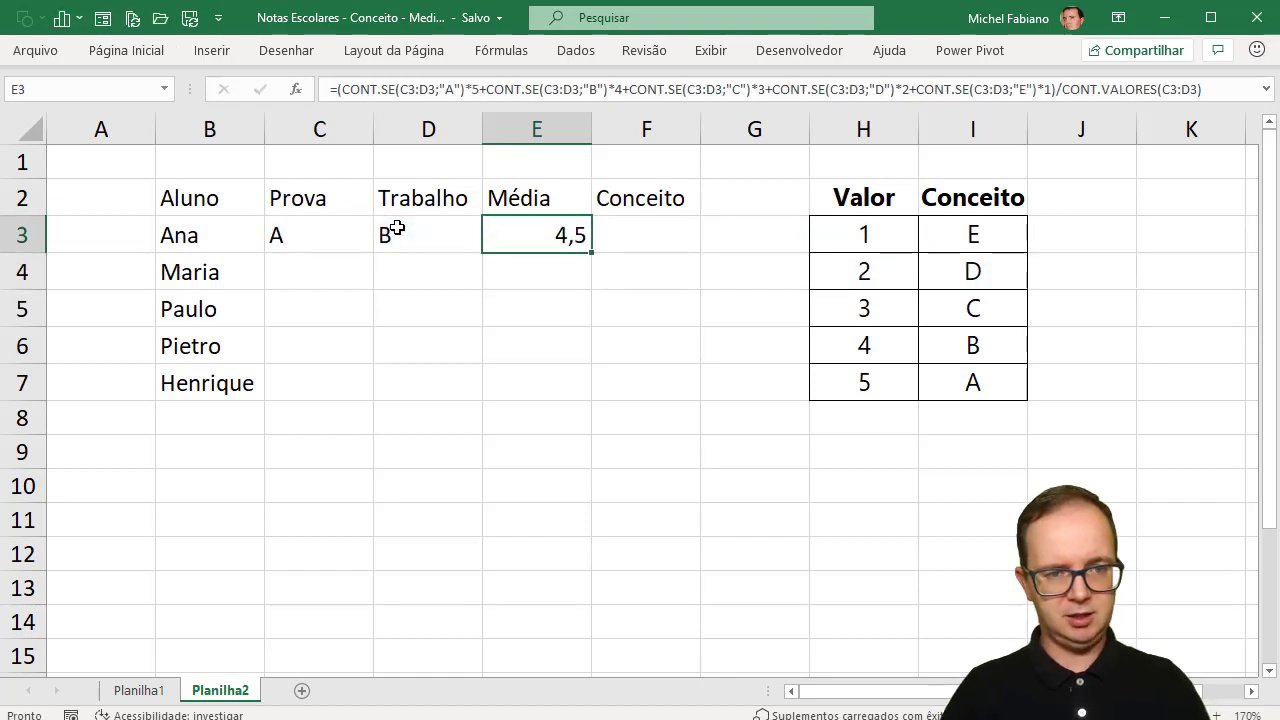
left_click(397, 228)
- Change the first student's Trabalho grade to A and enter B/C in C4:D4
type("A")
key("Return")
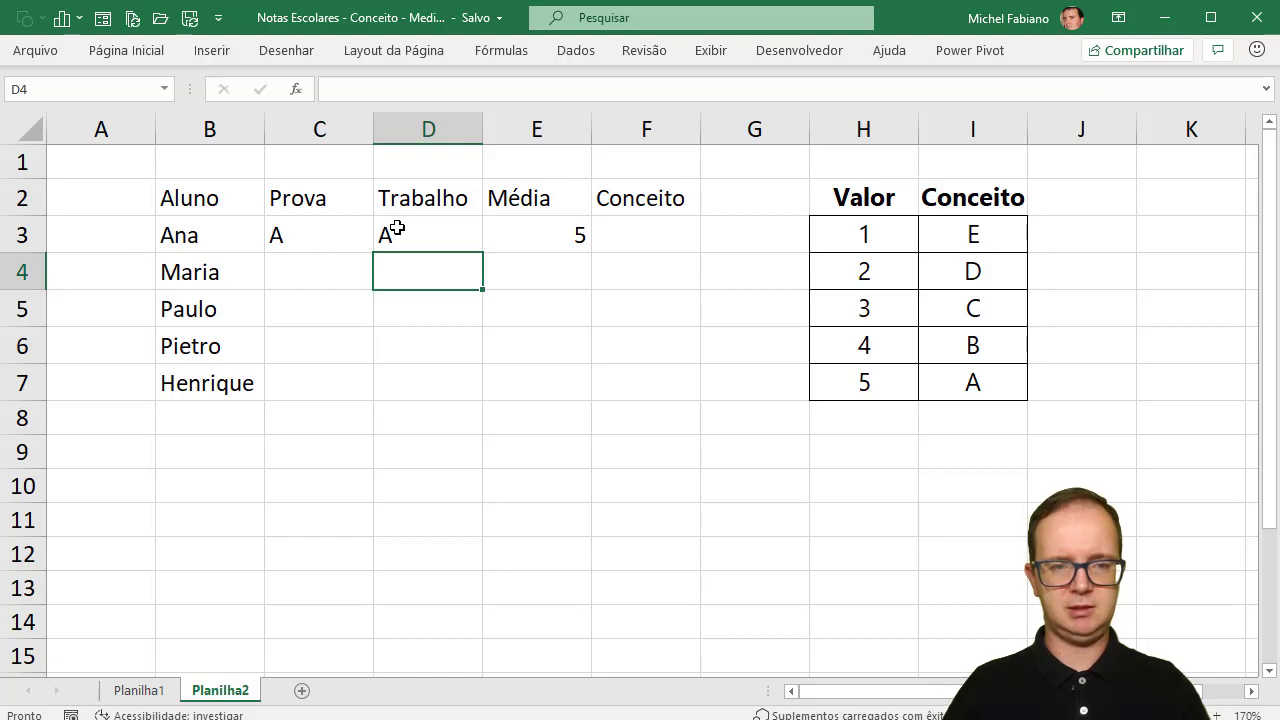
key("Left")
type("B")
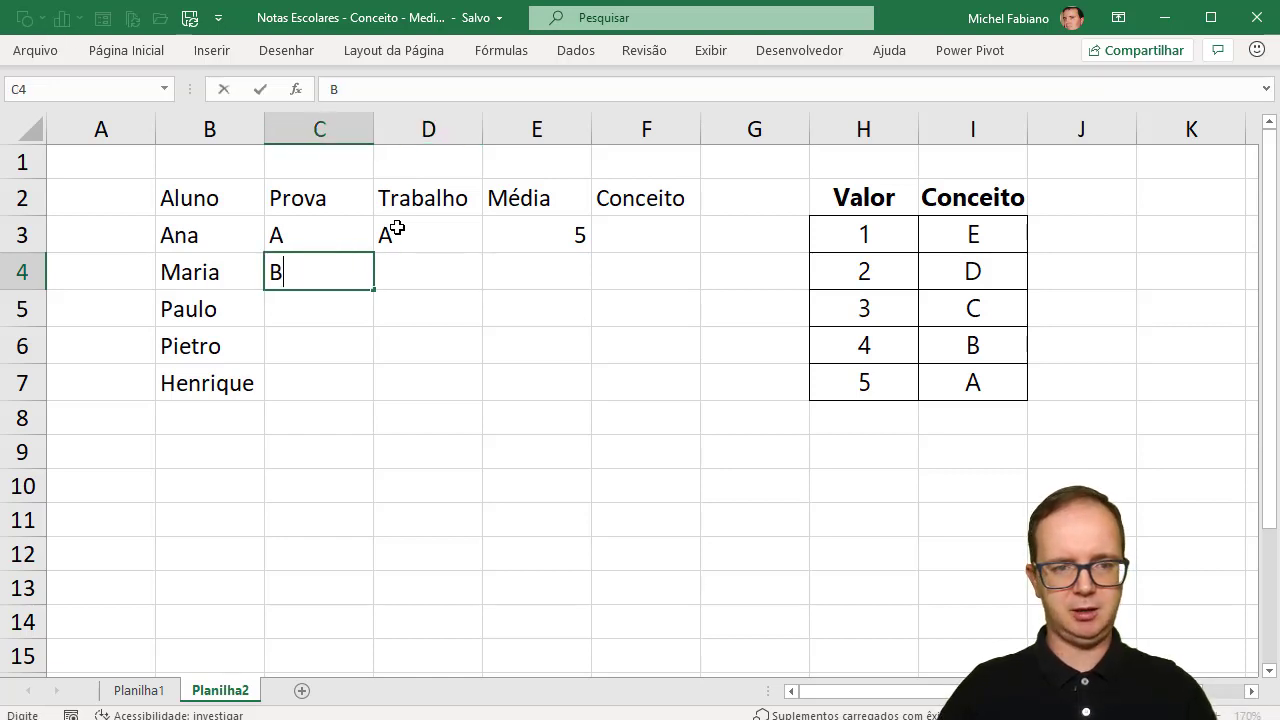
key("Return")
key("Right")
key("Up")
type("C")
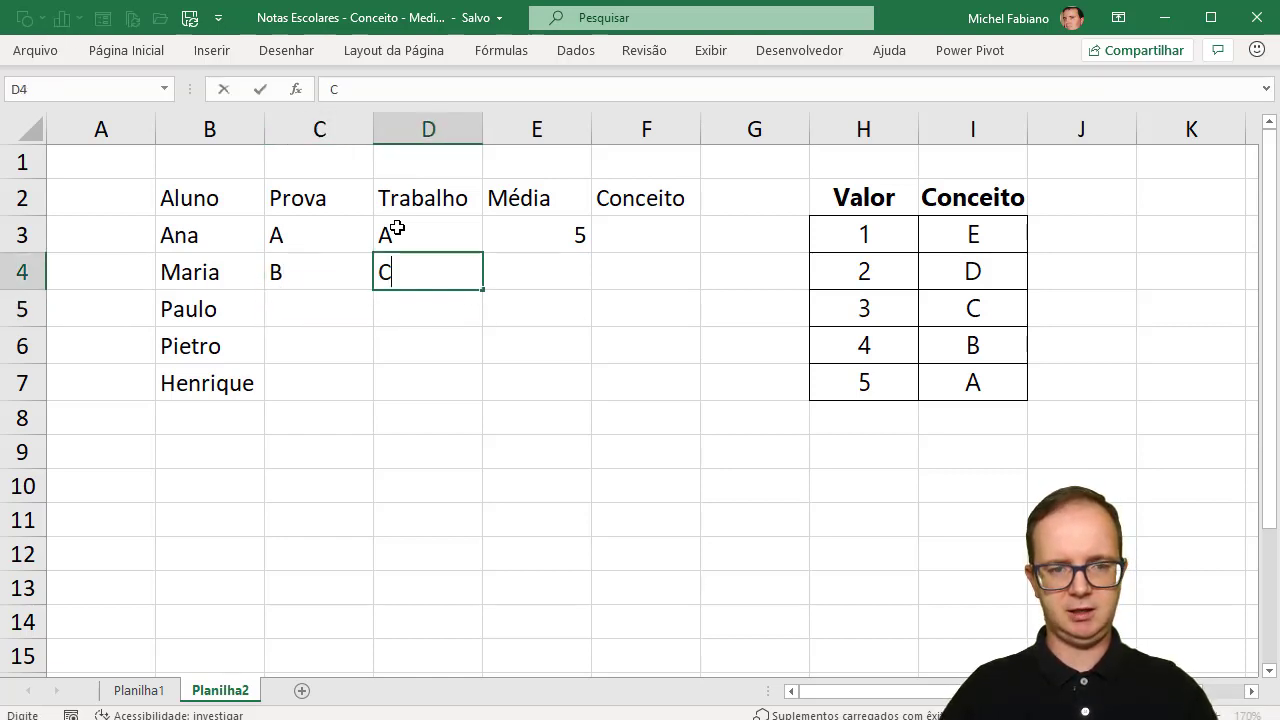
key("Tab")
- Enter Prova and Trabalho grades E and D in C5:D5
key("Down")
key("Left")
key("Left")
type("E")
key("Tab")
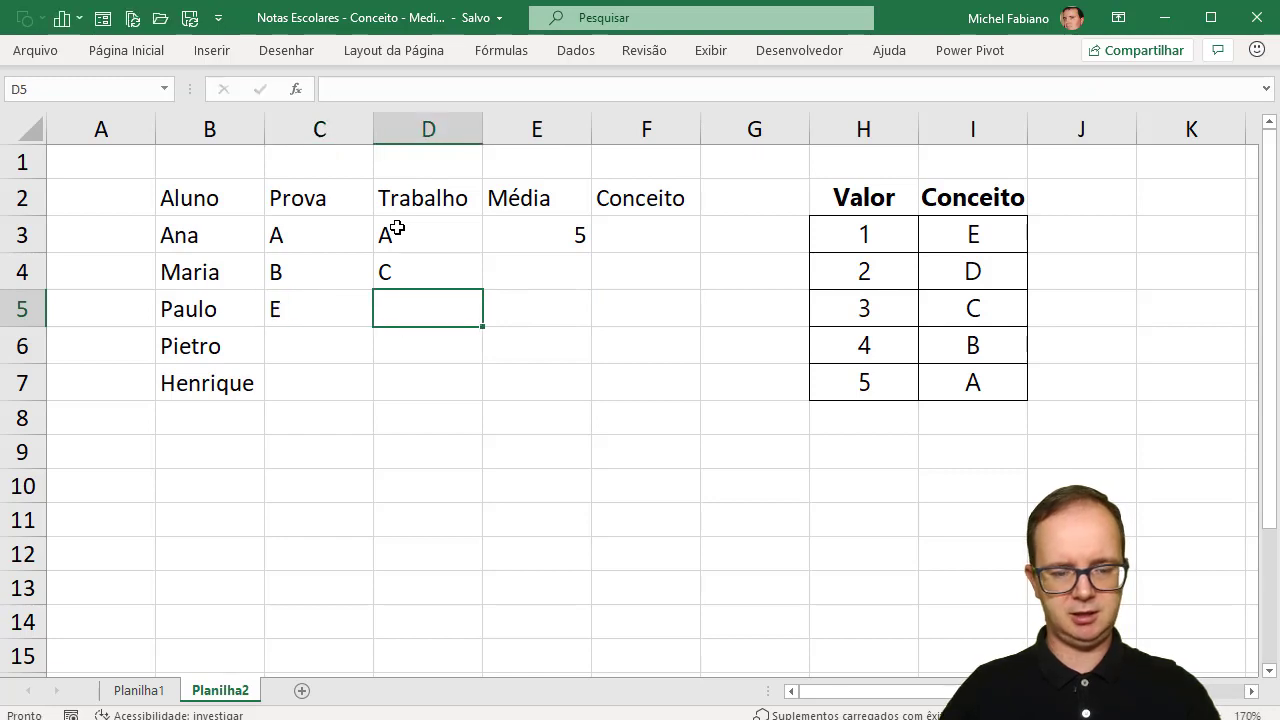
type("D")
key("Return")
- Enter grades C/C in C6:D6 and A/C in C7:D7
type("C")
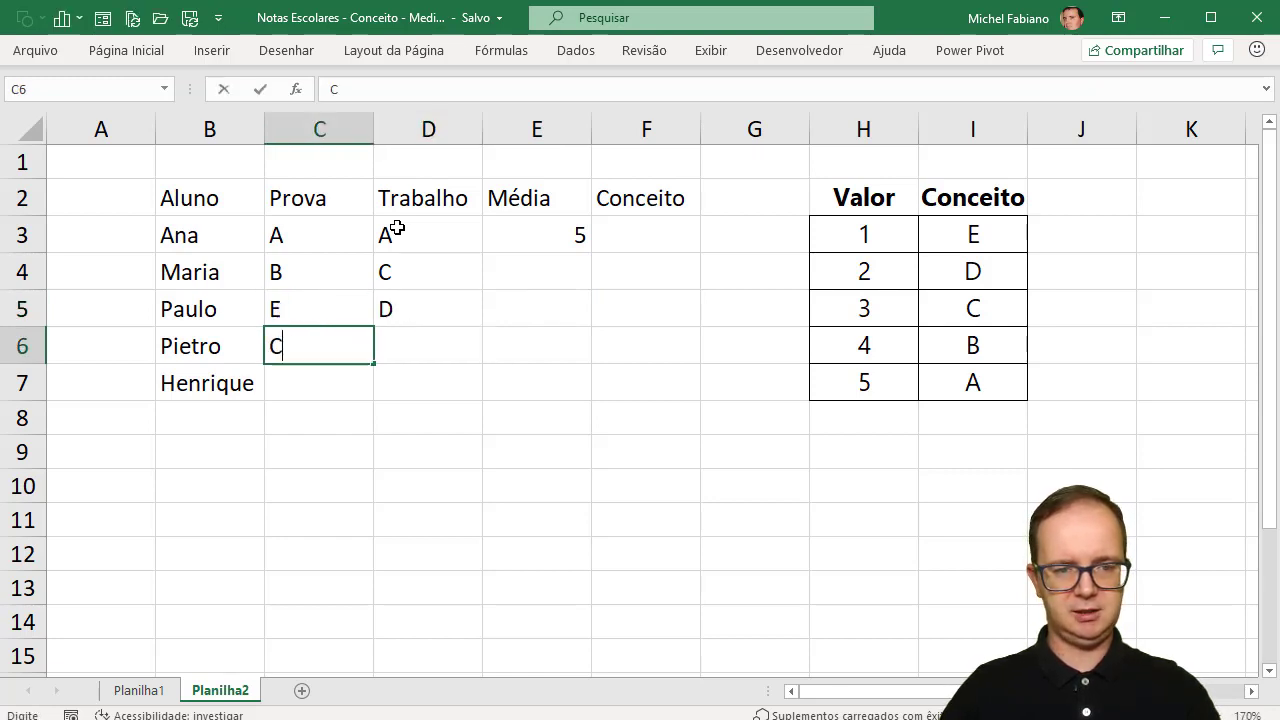
key("Tab")
type("C")
key("Return")
key("Left")
type("A")
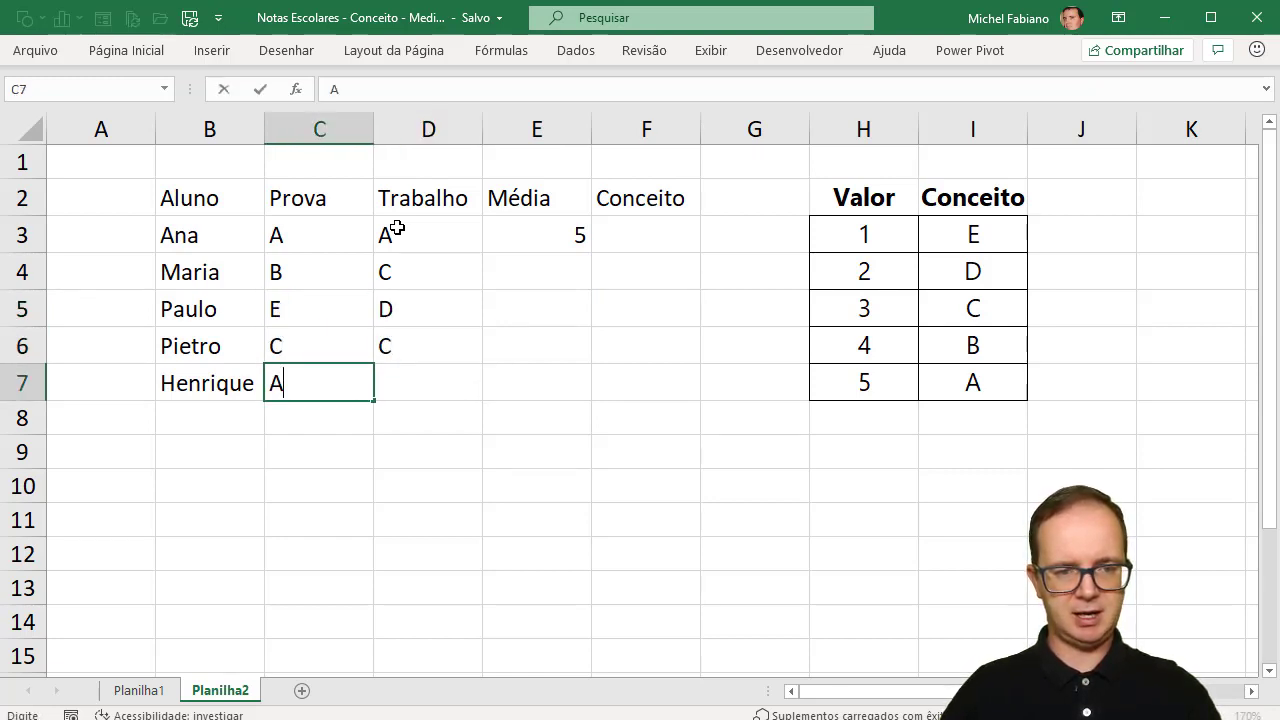
key("Tab")
type("C")
key("Tab")
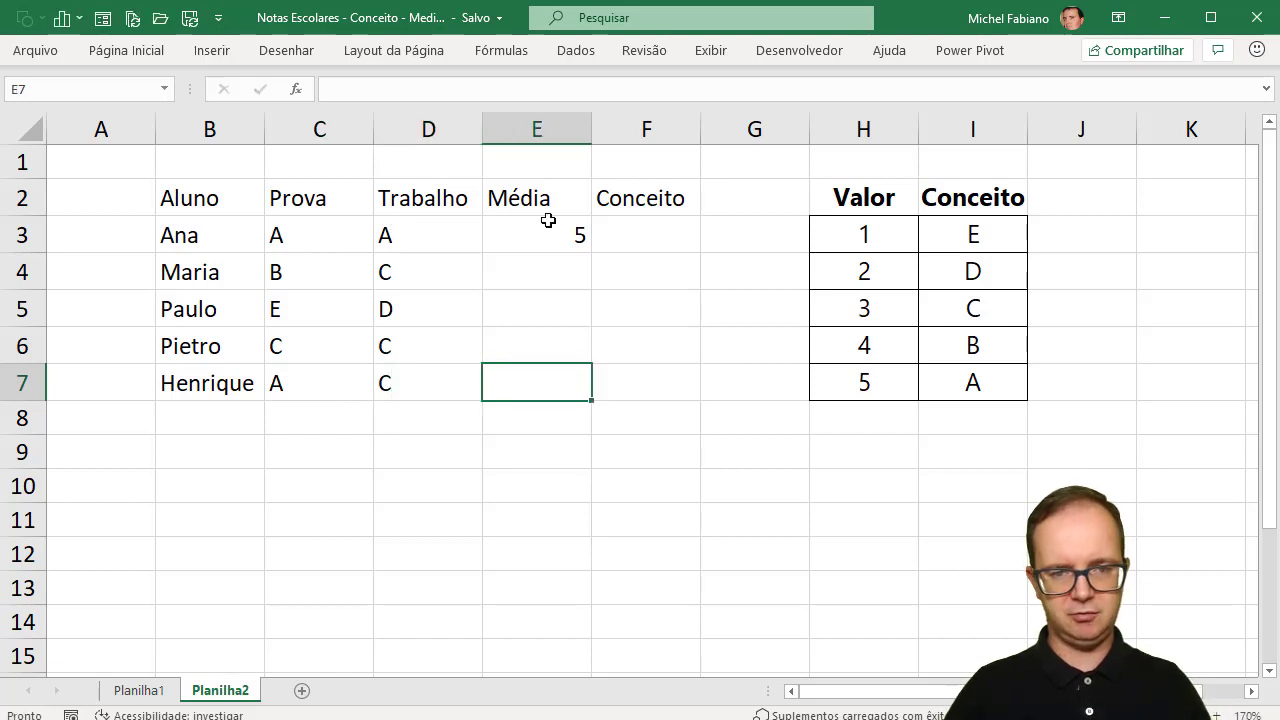
left_click(572, 231)
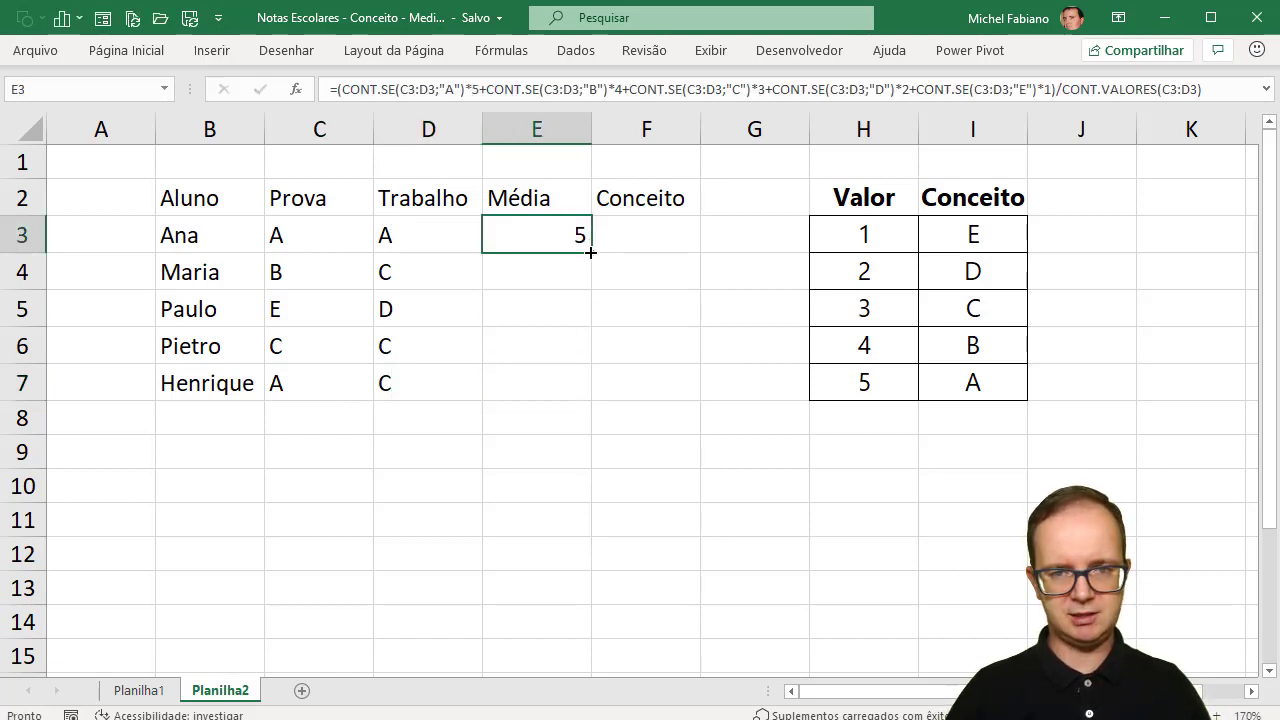
- Fill the Média formula down E3:E7 (5, 3,5, 1,5, 3, 4) and select lookup table H3:I7
double_click(590, 252)
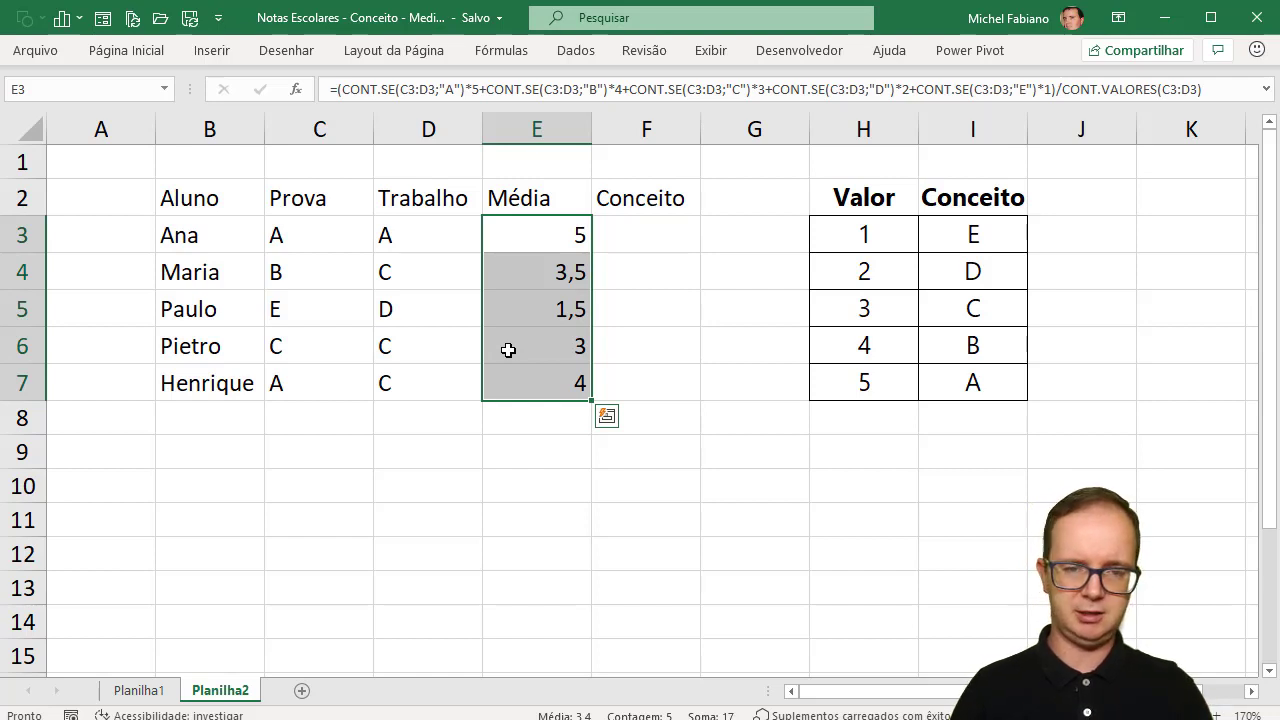
left_click_drag(538, 240, 545, 372)
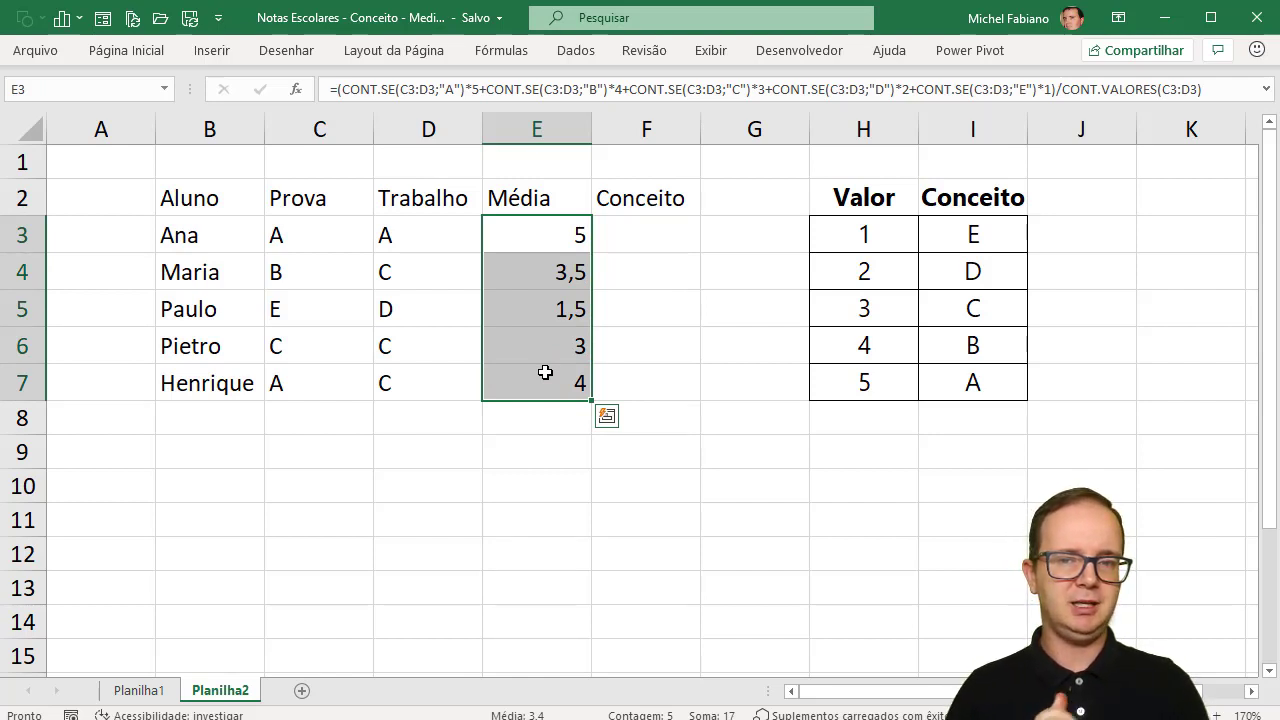
mouse_move(894, 238)
left_mouse_down()
mouse_move(948, 283)
mouse_move(958, 381)
left_mouse_up()
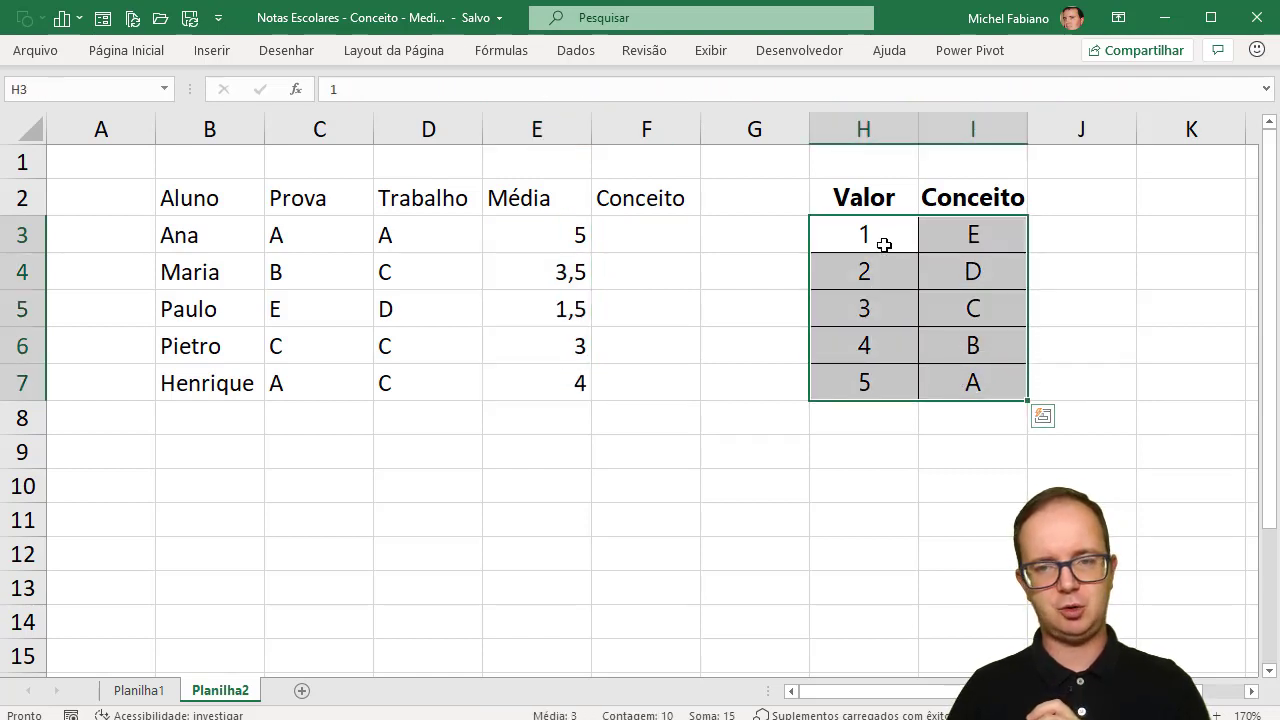
left_click_drag(884, 244, 951, 380)
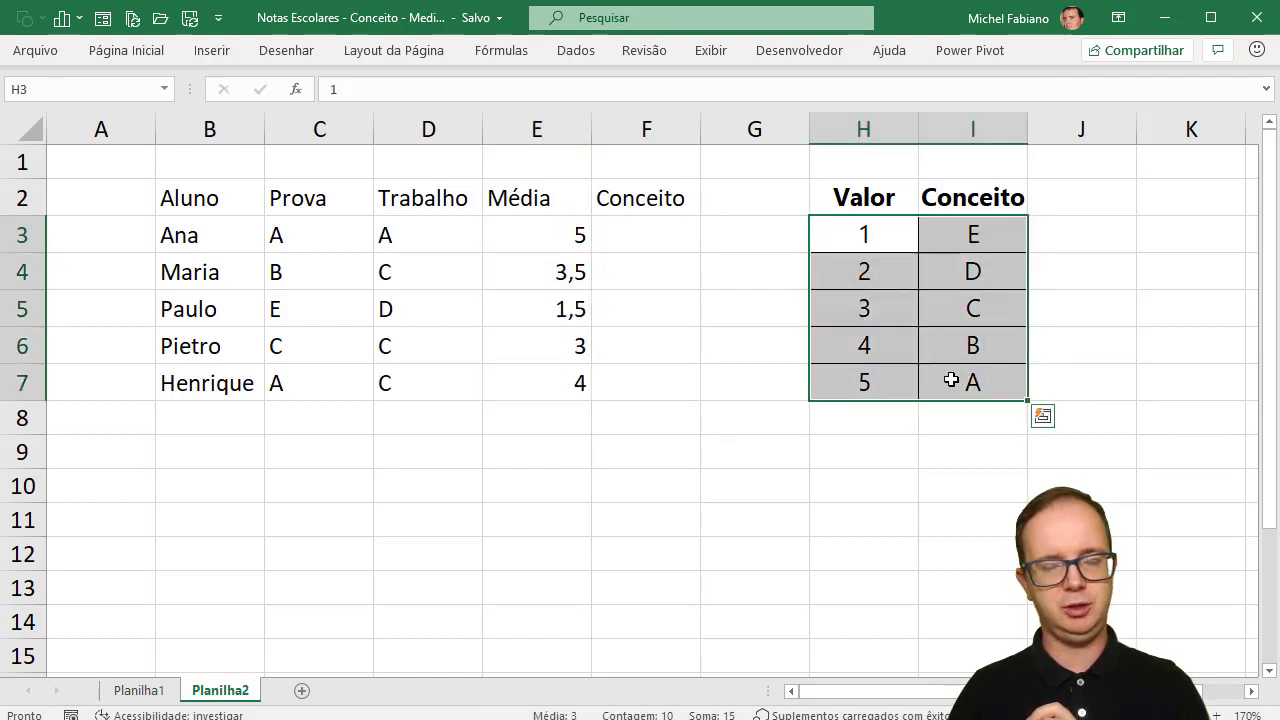
left_click(135, 690)
left_click(718, 243)
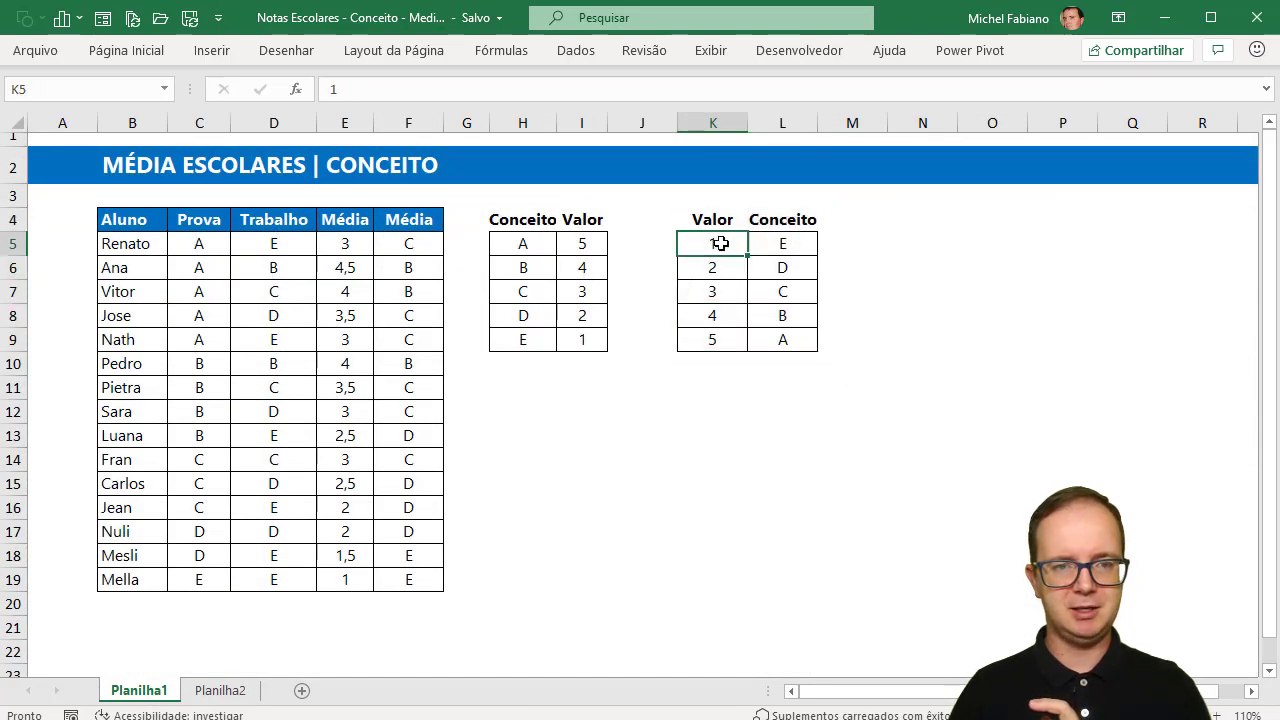
left_click(773, 247)
left_click(403, 245)
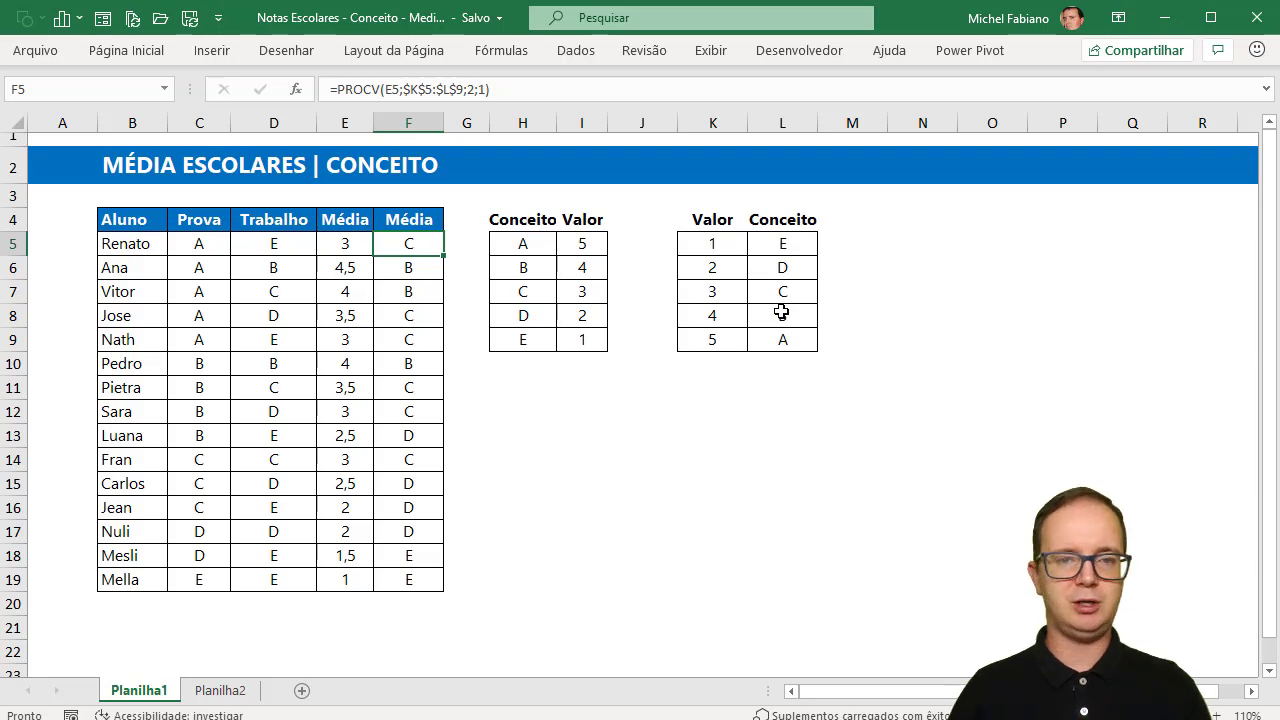
left_click(218, 690)
left_click(663, 242)
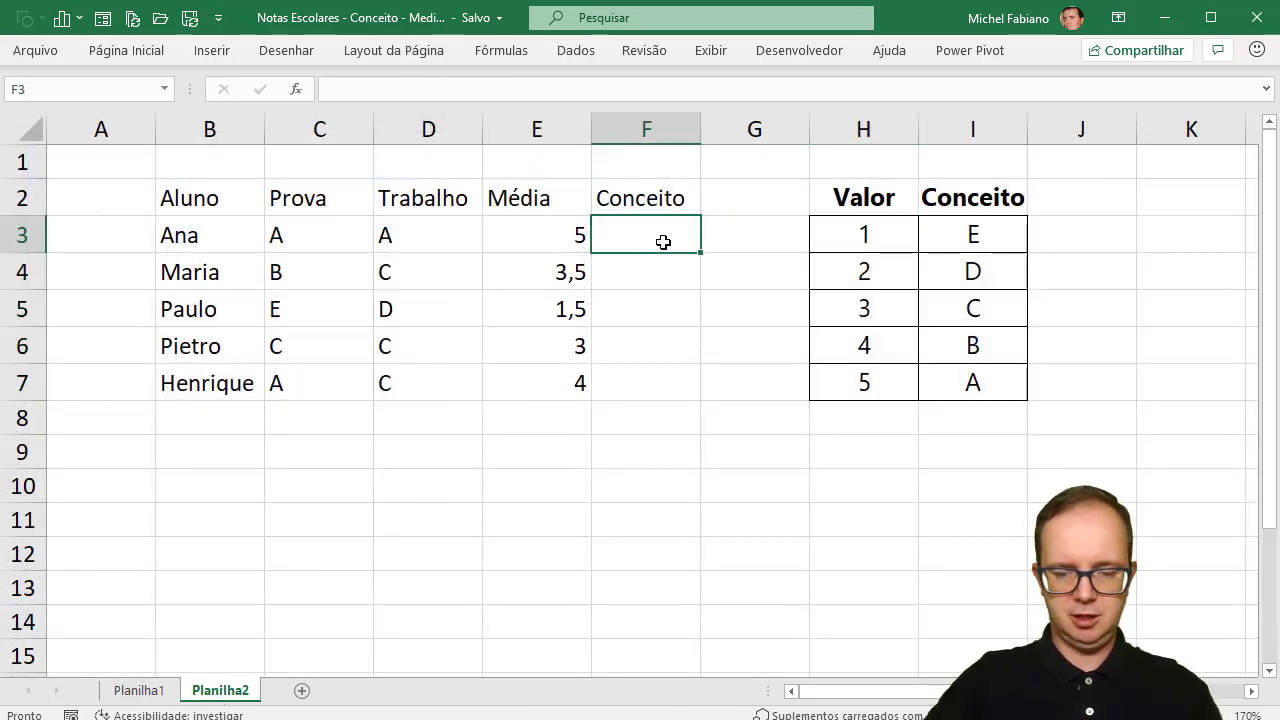
- Enter =PROCV(E3;$H$3:$I$7;2;1) in F3 to look up the first student's Conceito
type("=procv(")
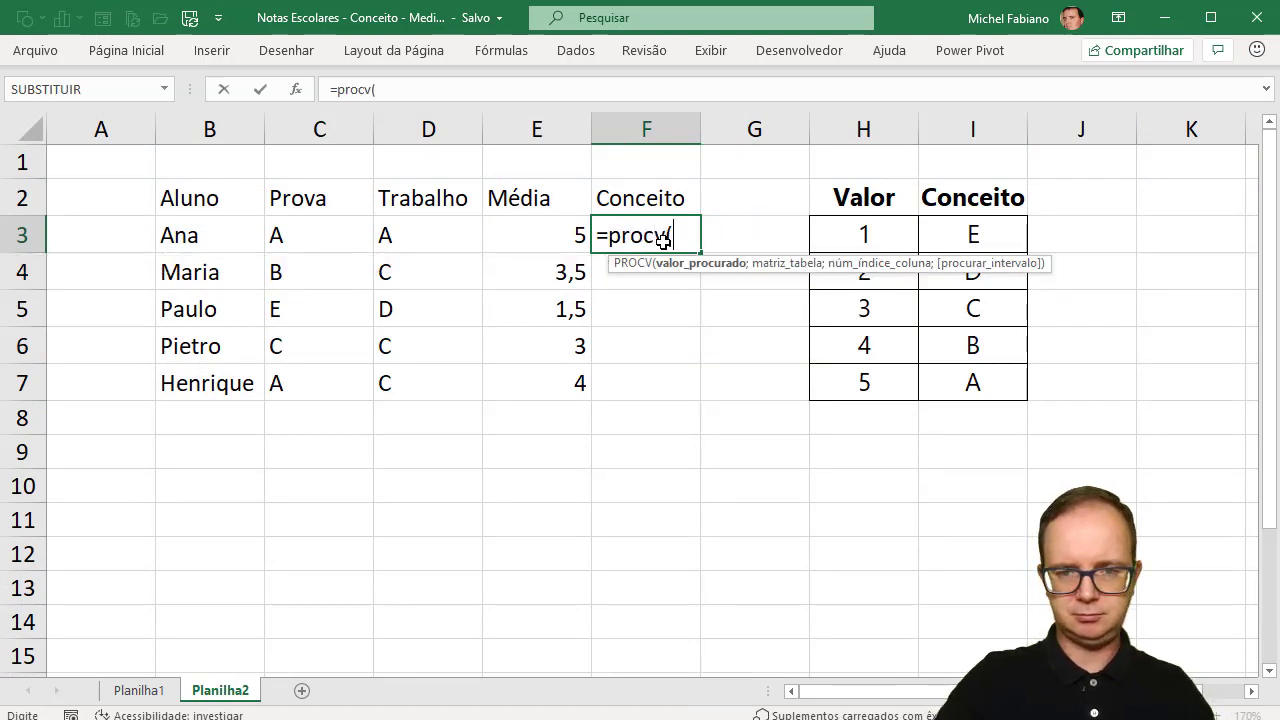
left_click(551, 237)
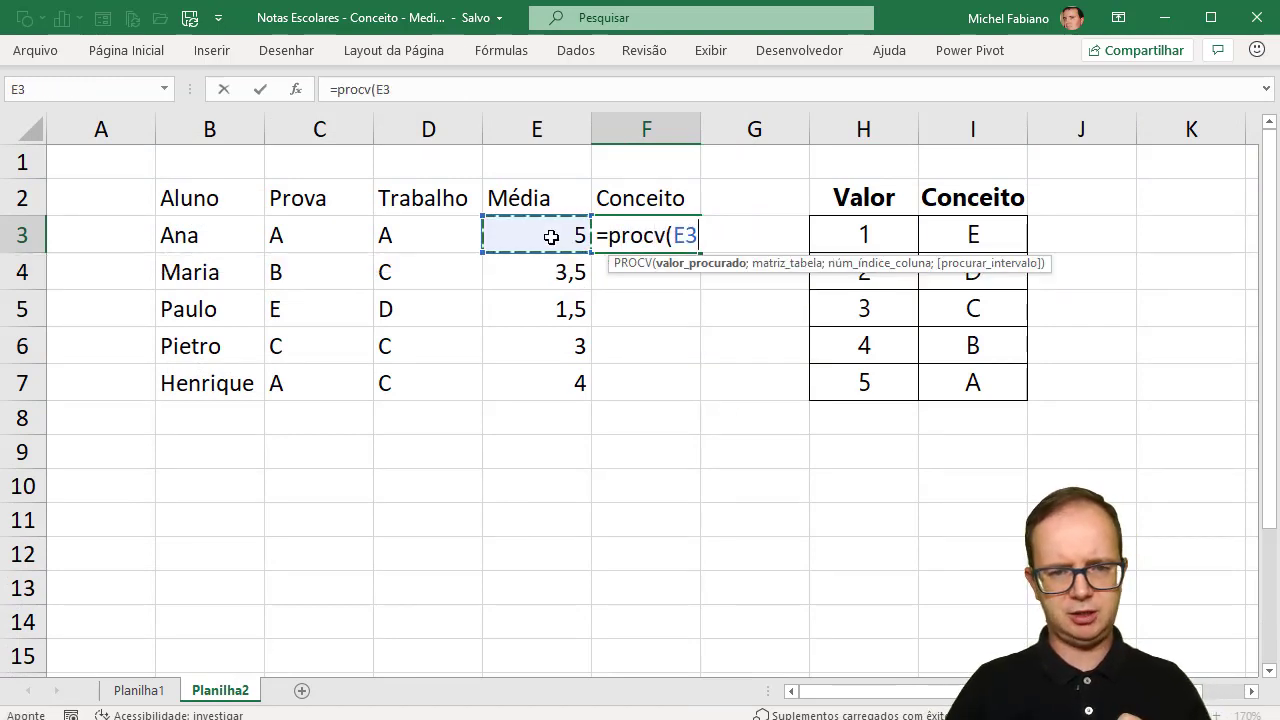
type(";")
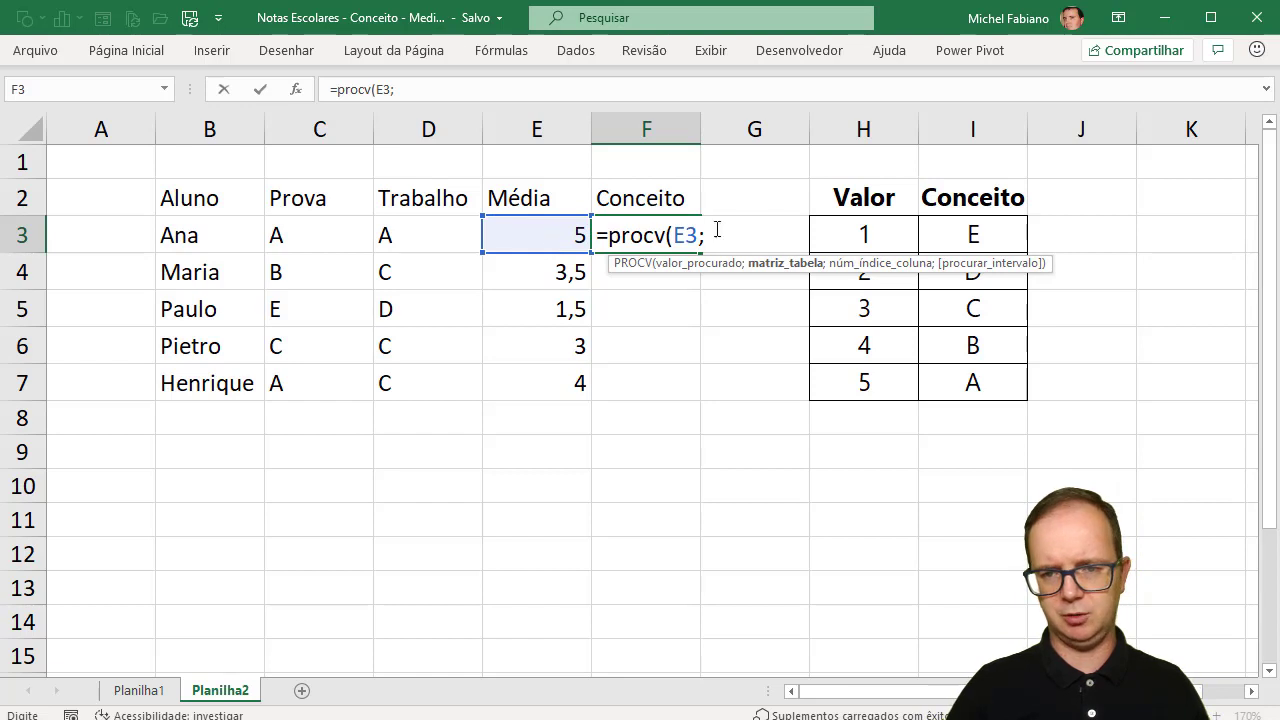
left_click_drag(848, 229, 946, 373)
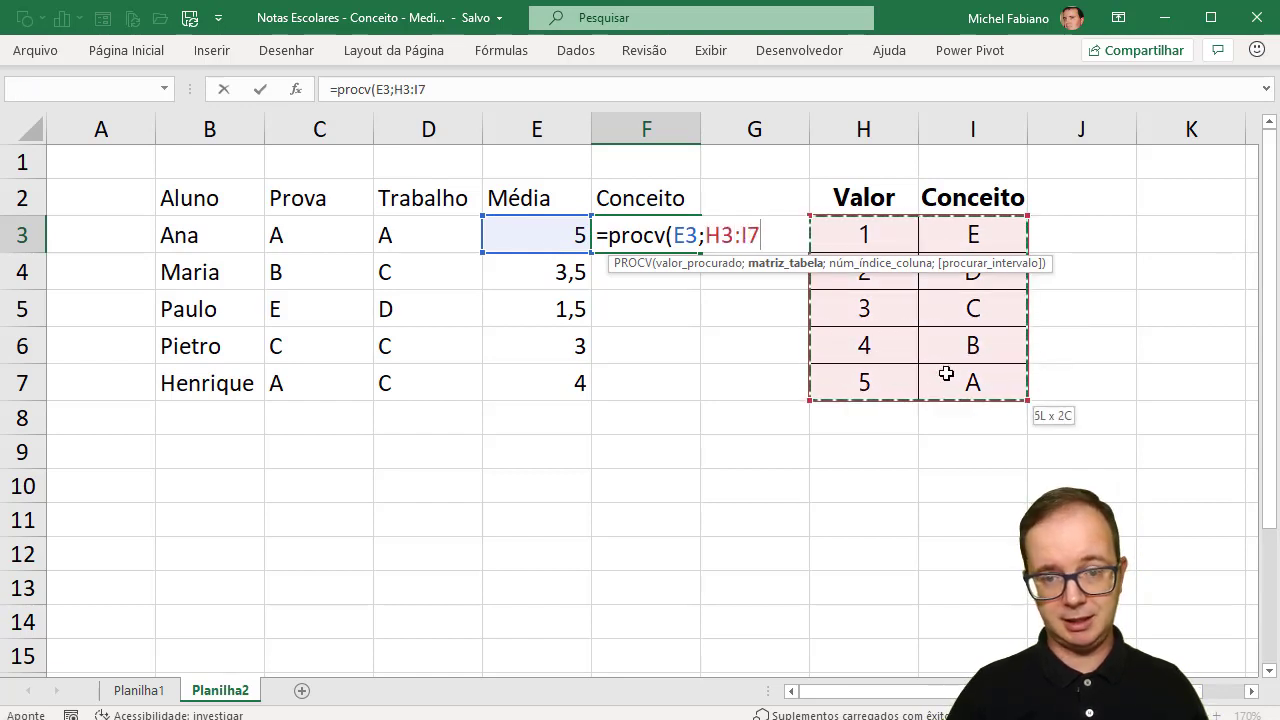
key("F4")
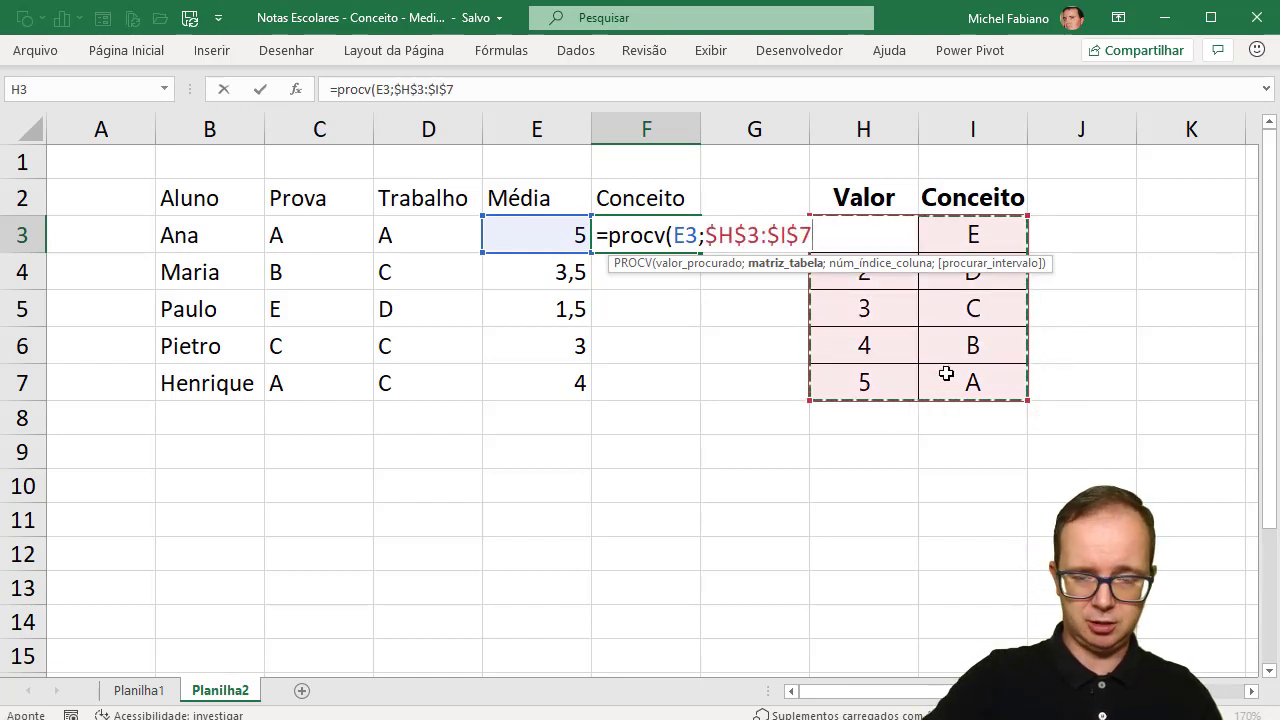
type(";2")
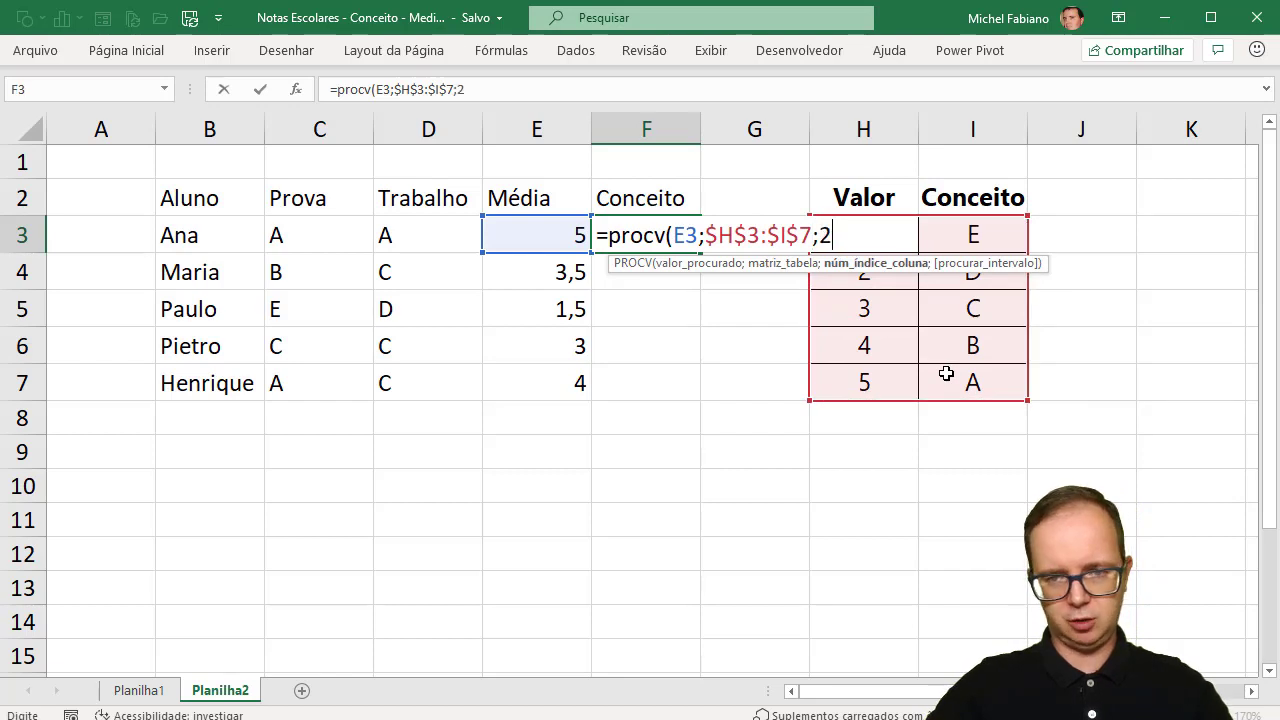
type(";1")
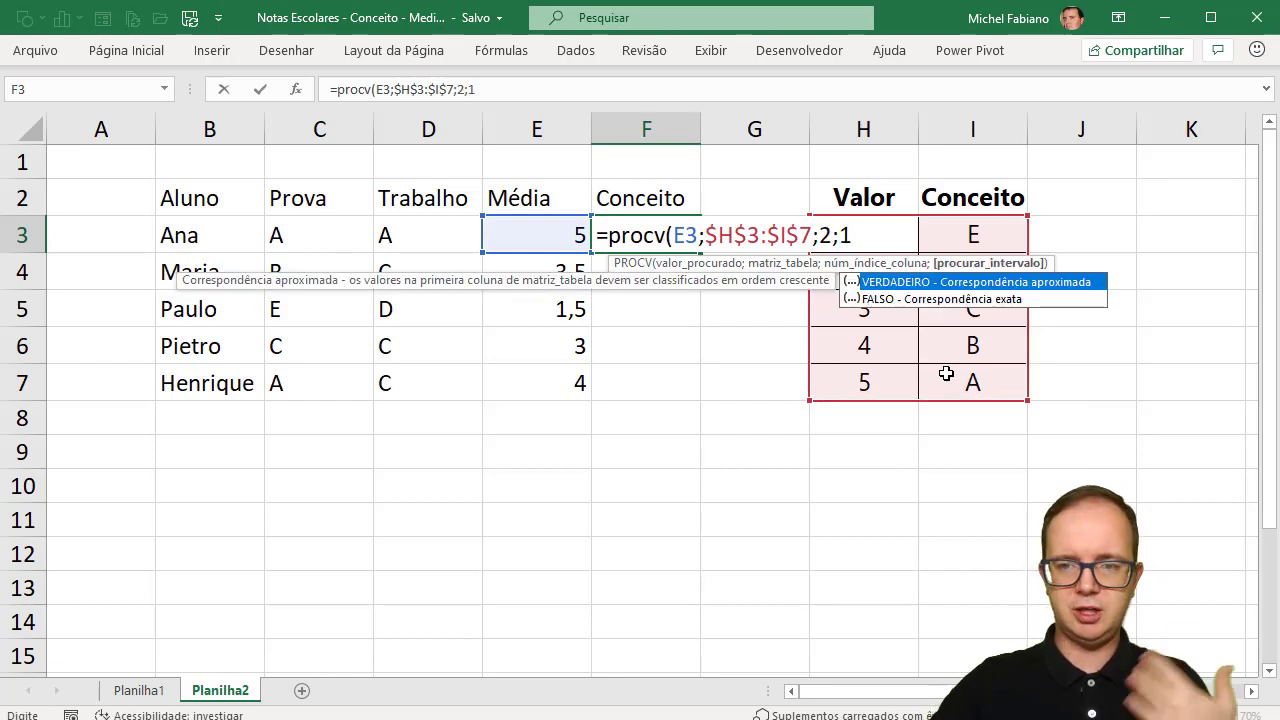
type(")")
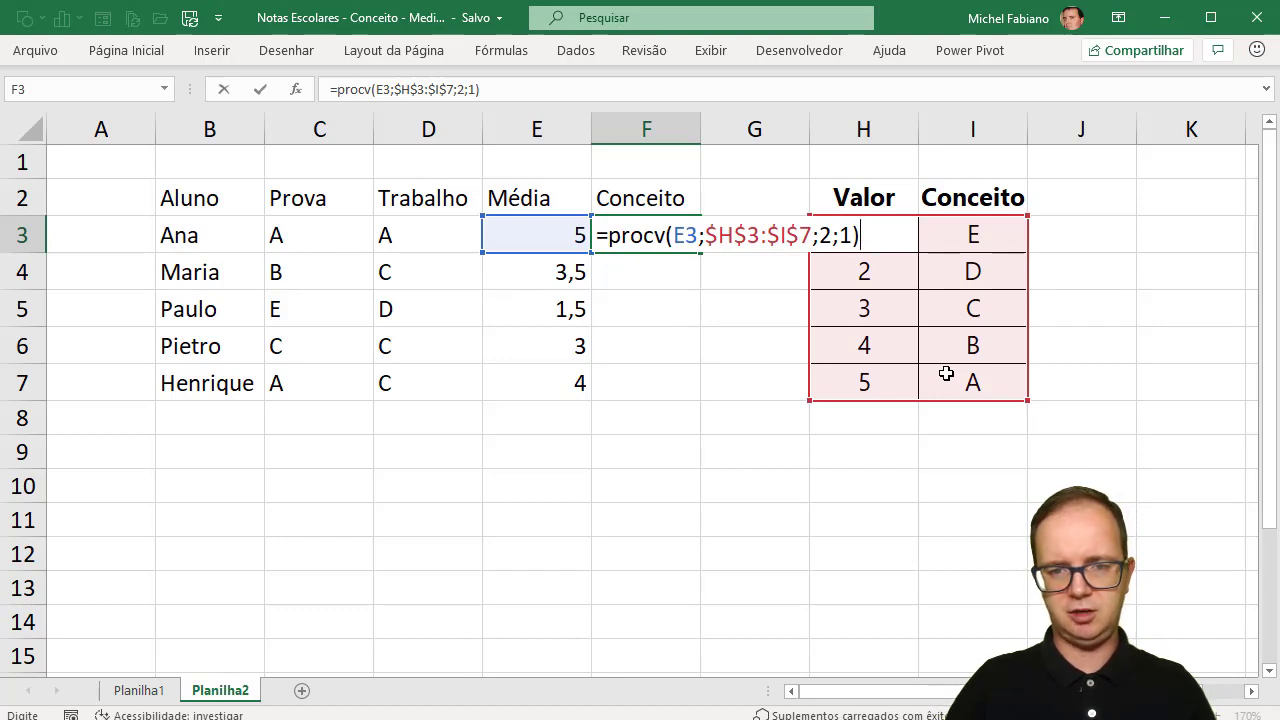
key("Return")
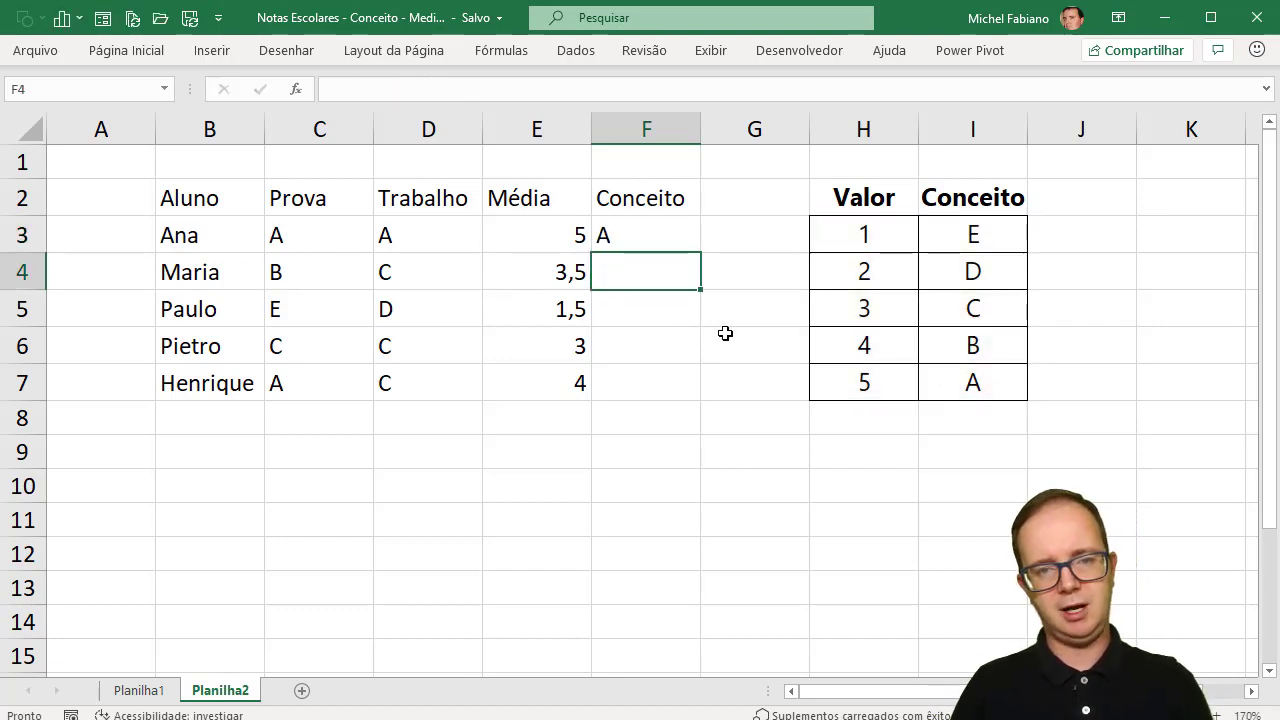
- Copy the Conceito formula down to F7, giving A, C, E, C, B
left_click(667, 238)
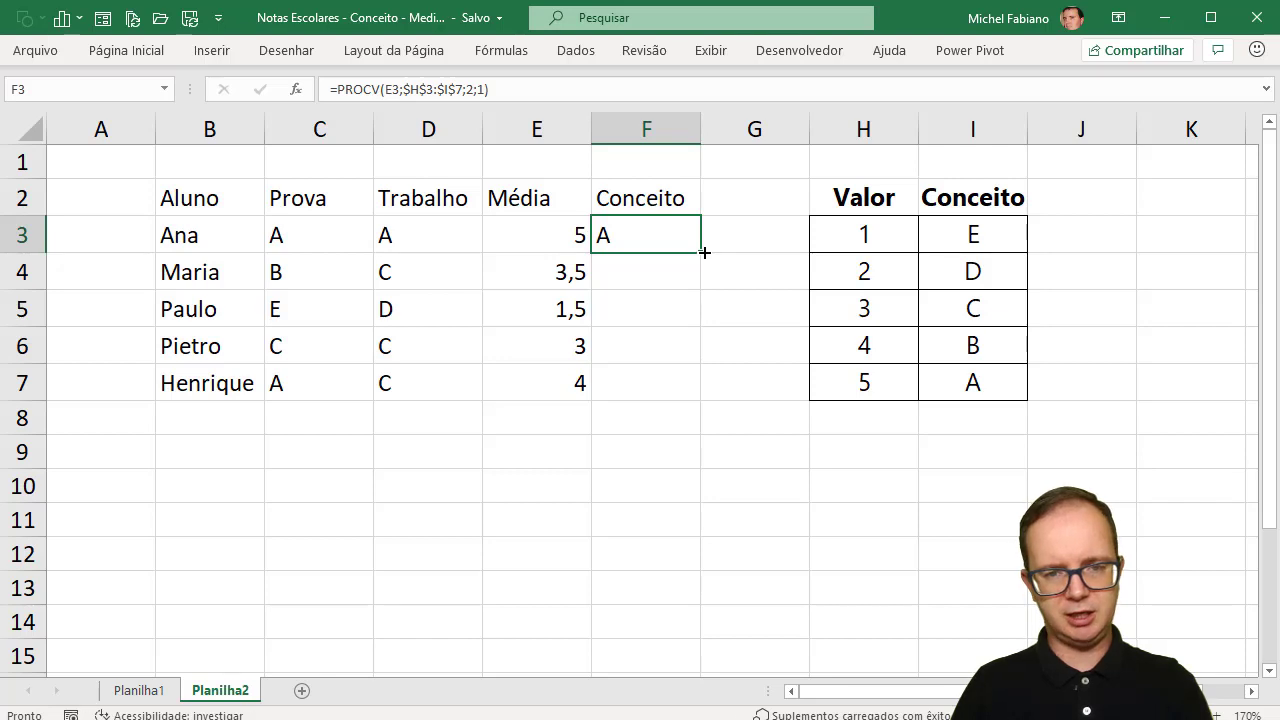
double_click(704, 253)
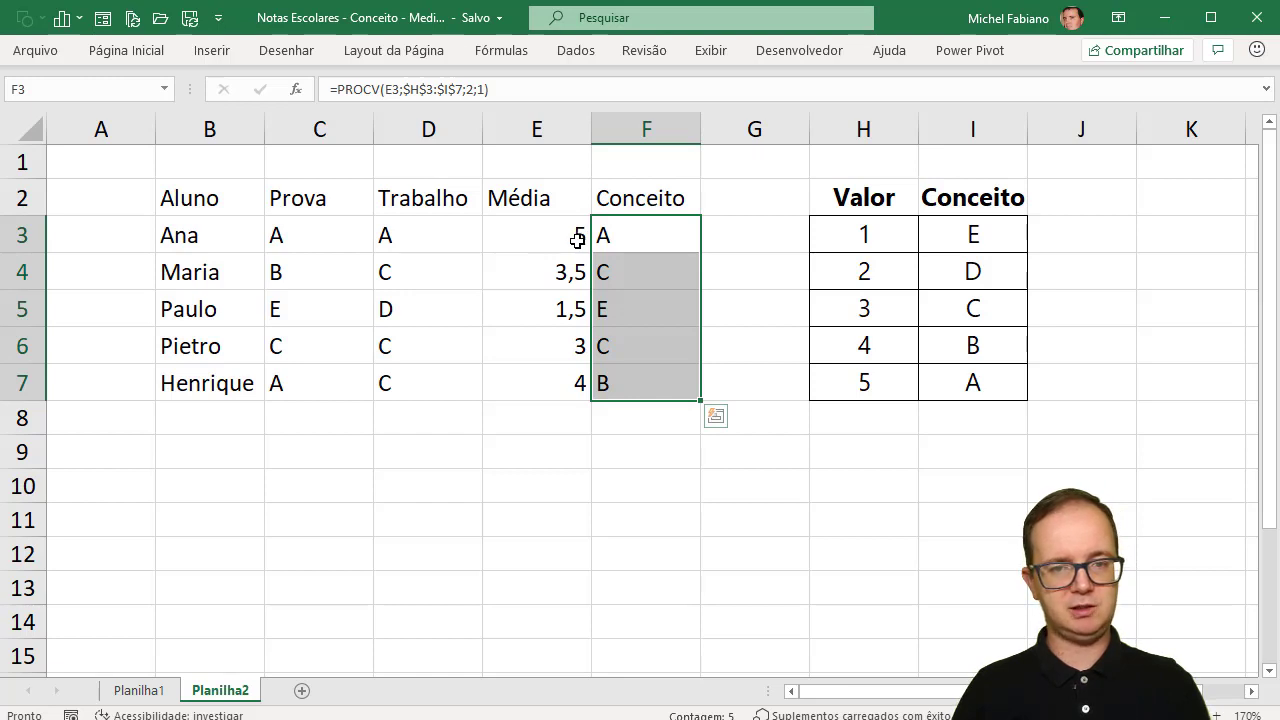
left_click(412, 208)
left_click(406, 237)
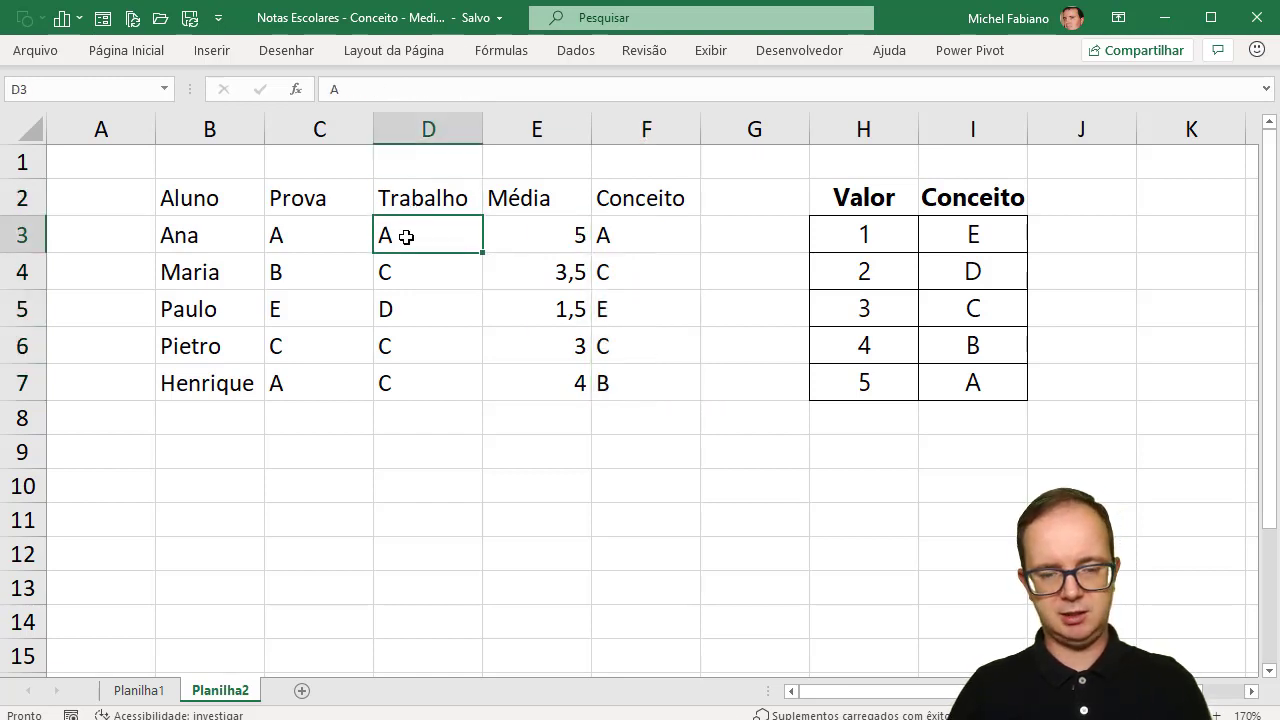
- Change the first student's Trabalho grade in D3 to B and check the recalculated Média and Conceito
type("b")
key("BackSpace")
key("Caps_Lock")
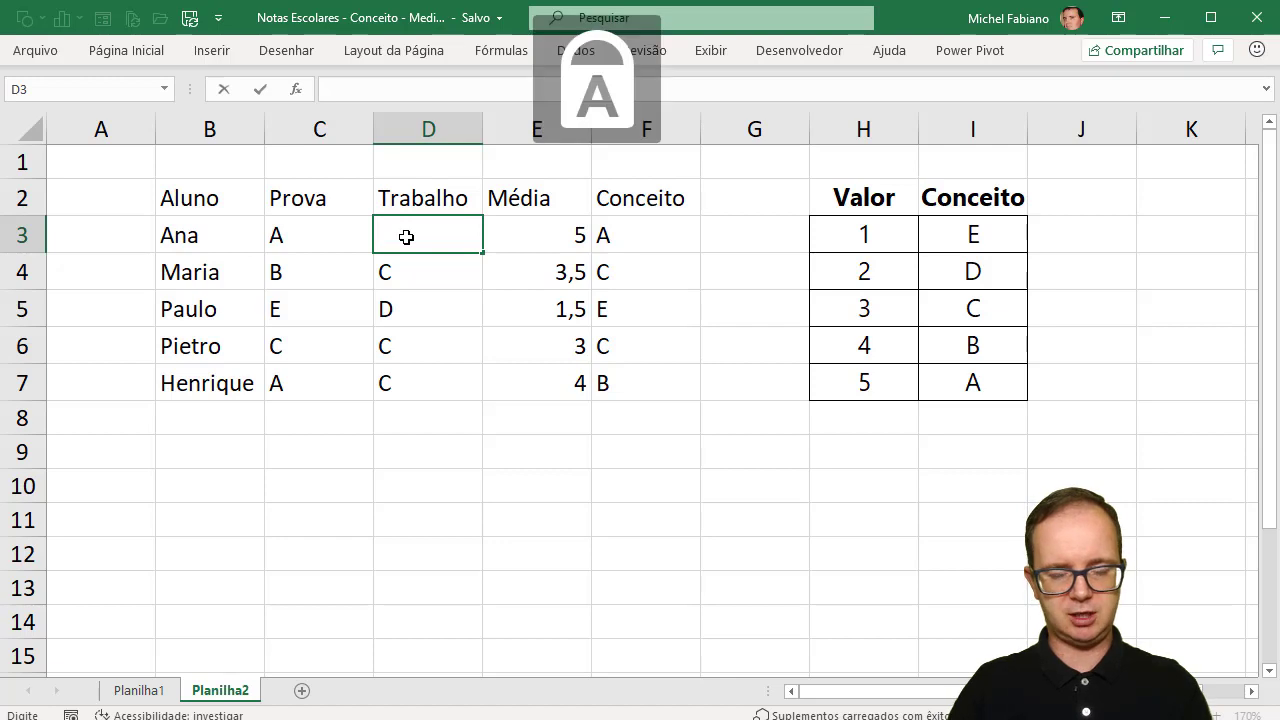
type("B")
key("Return")
left_click(530, 228)
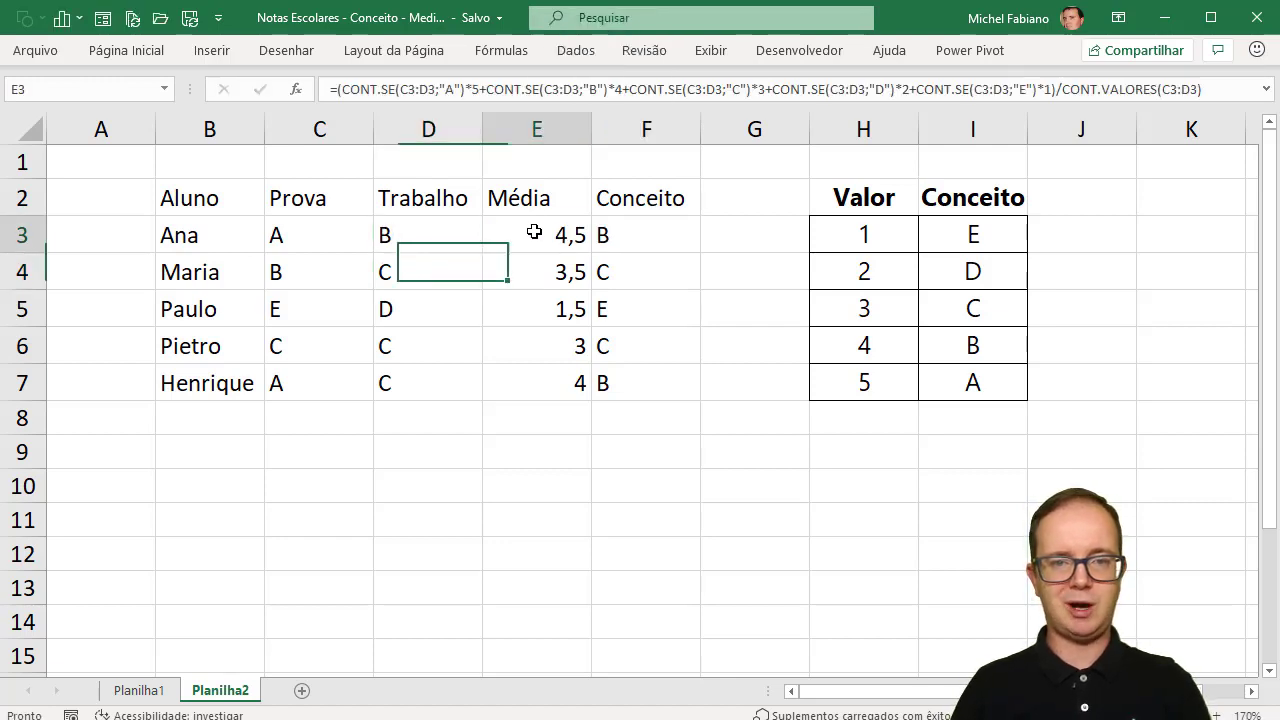
left_click(604, 238)
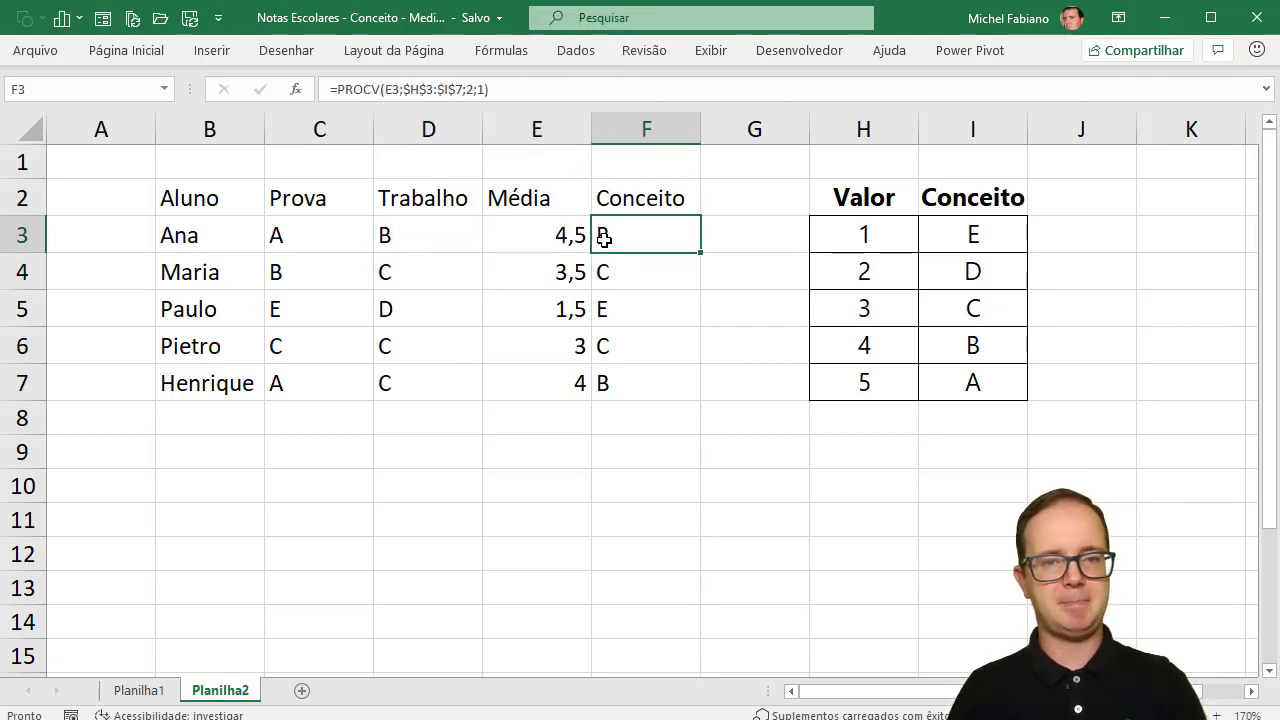
- Retype D3 as C, then D, and finally E, then select the Média values E3:E7
left_click(414, 220)
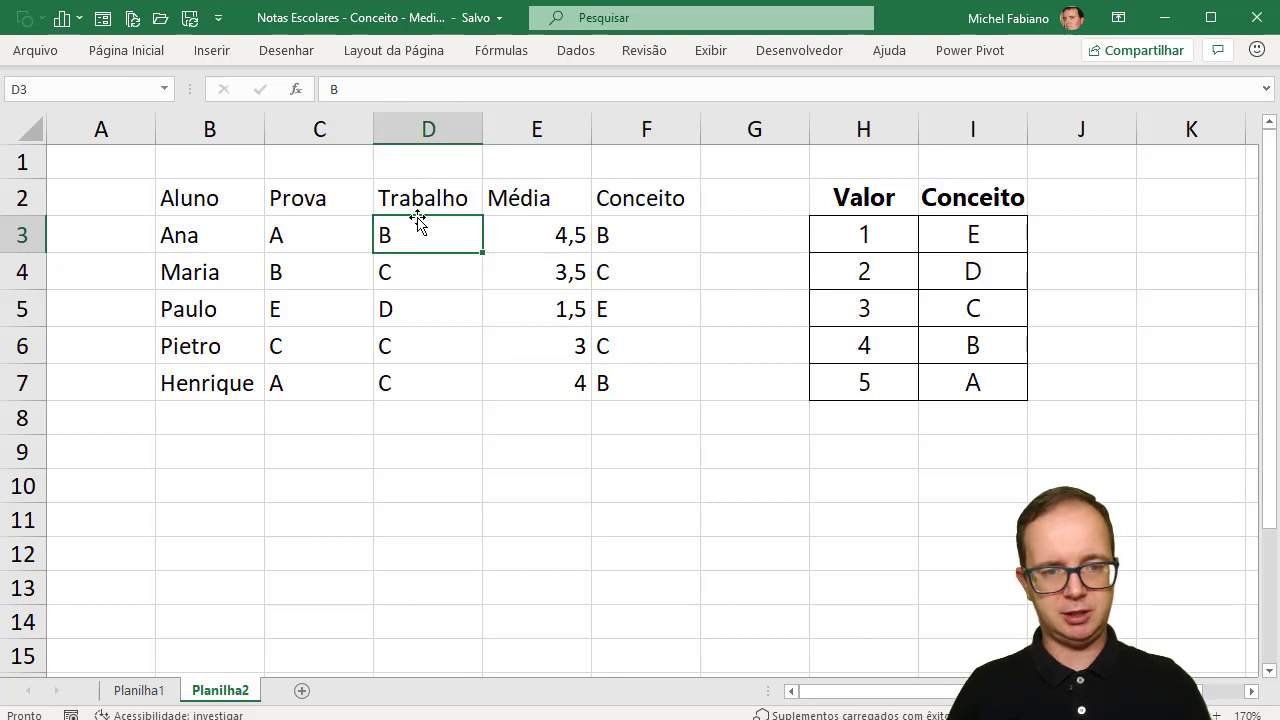
type("C")
key("Return")
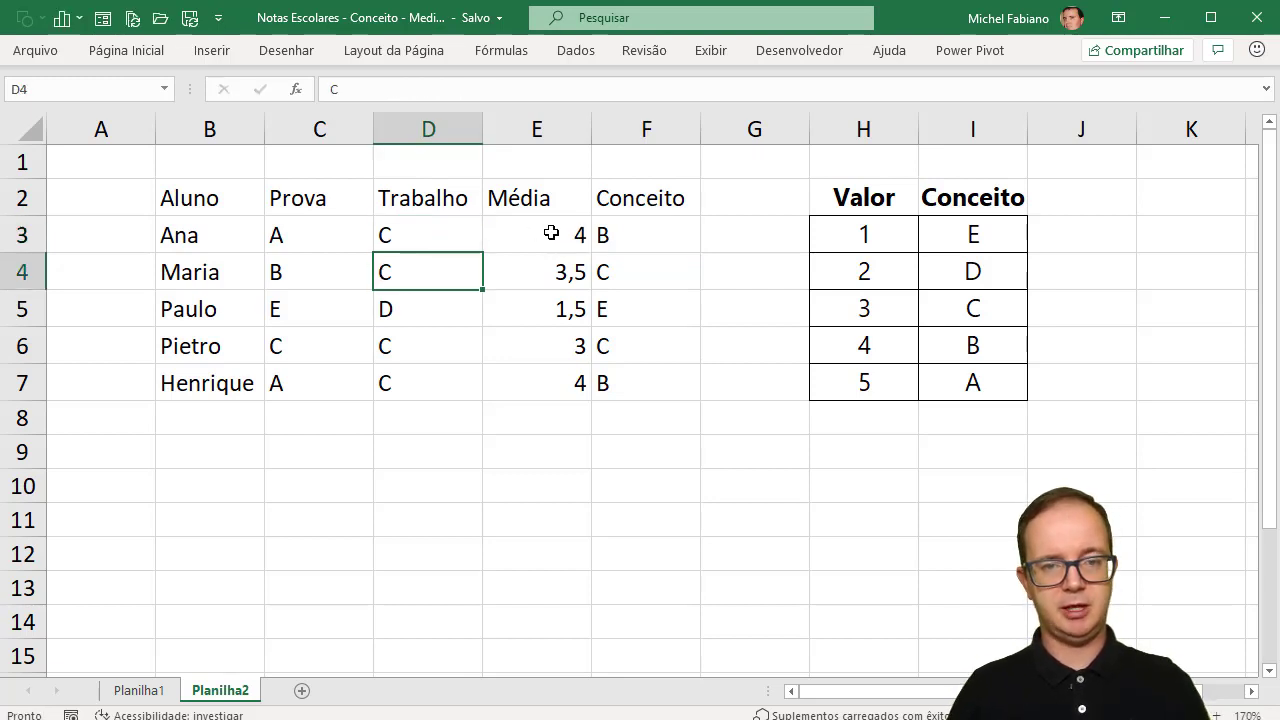
left_click(429, 236)
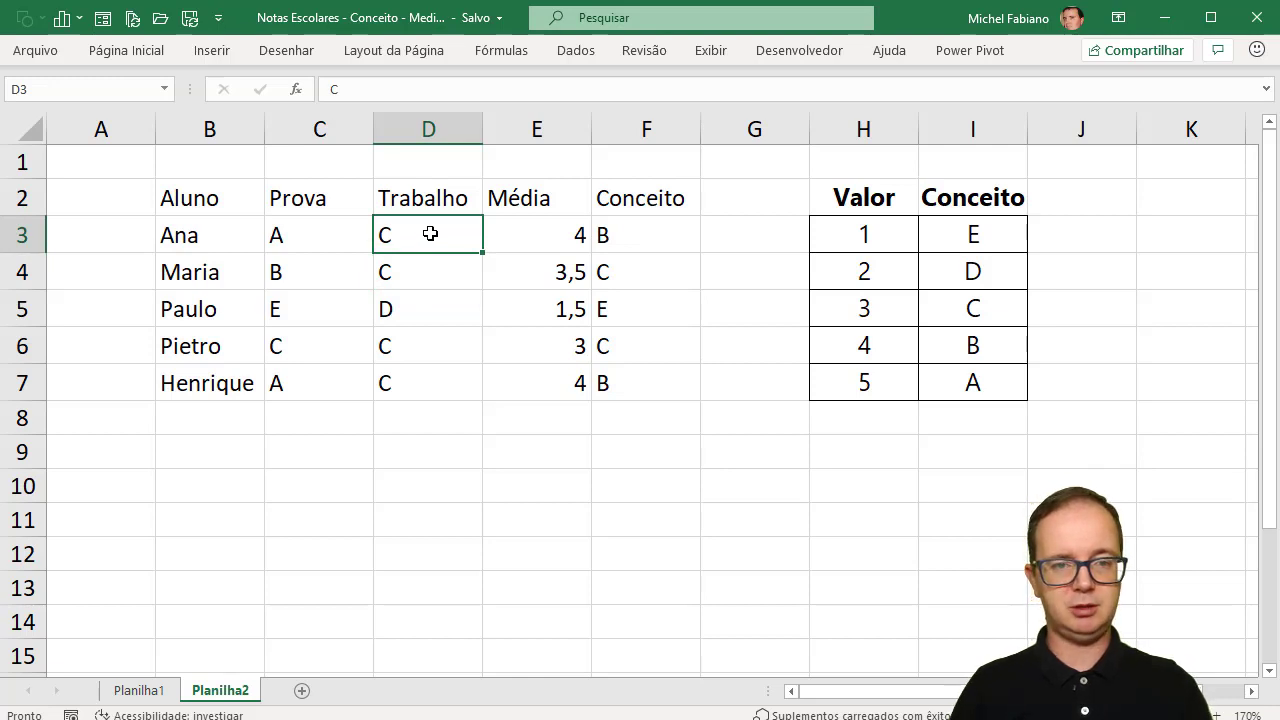
type("D")
key("Return")
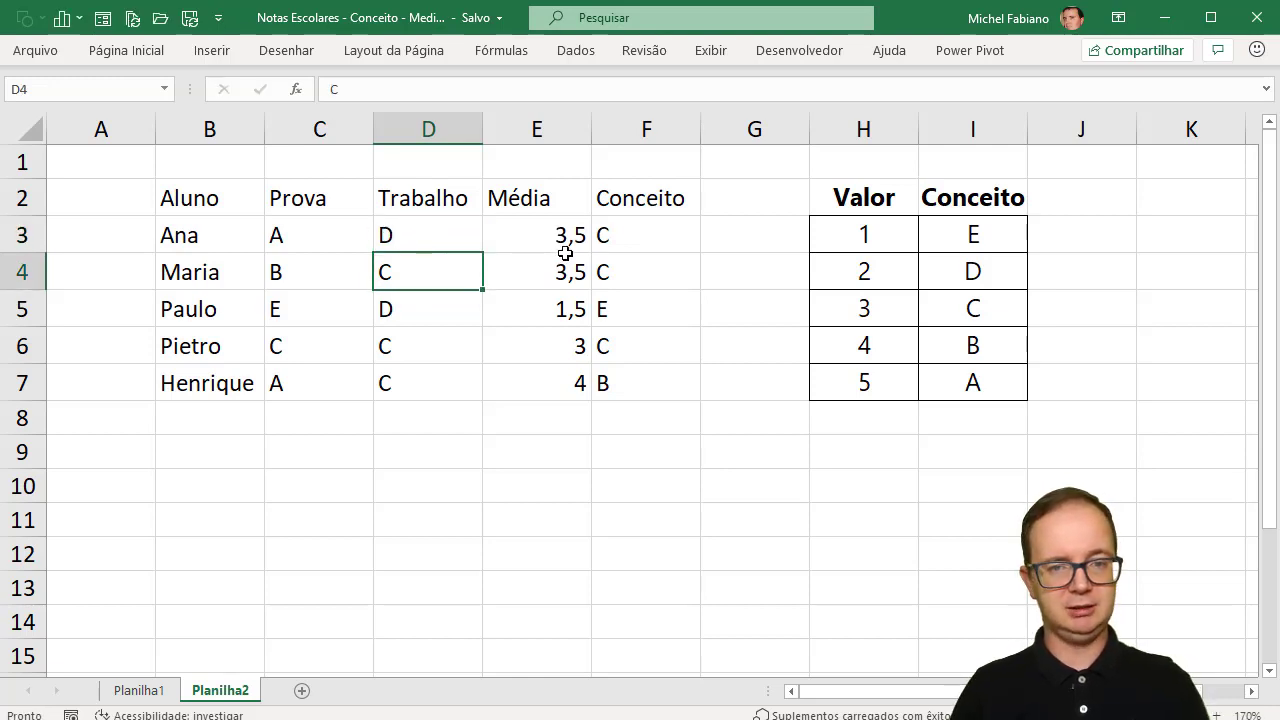
left_click(451, 236)
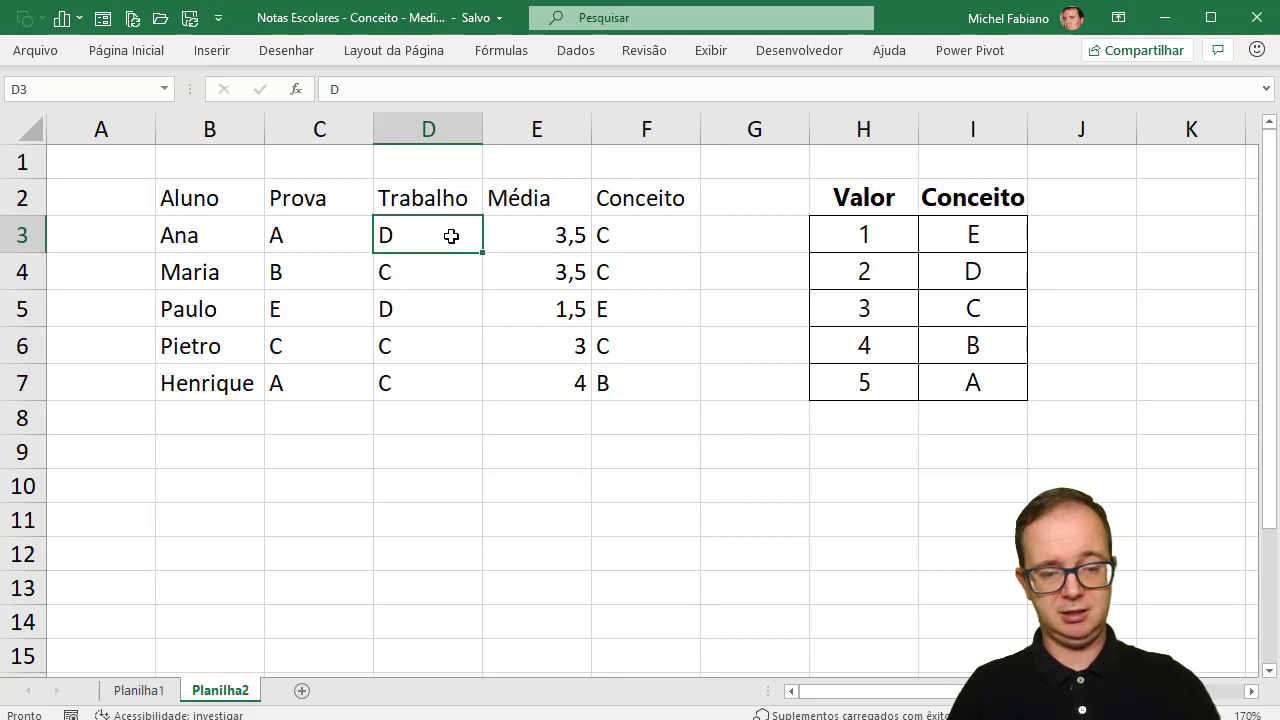
type("E")
key("Return")
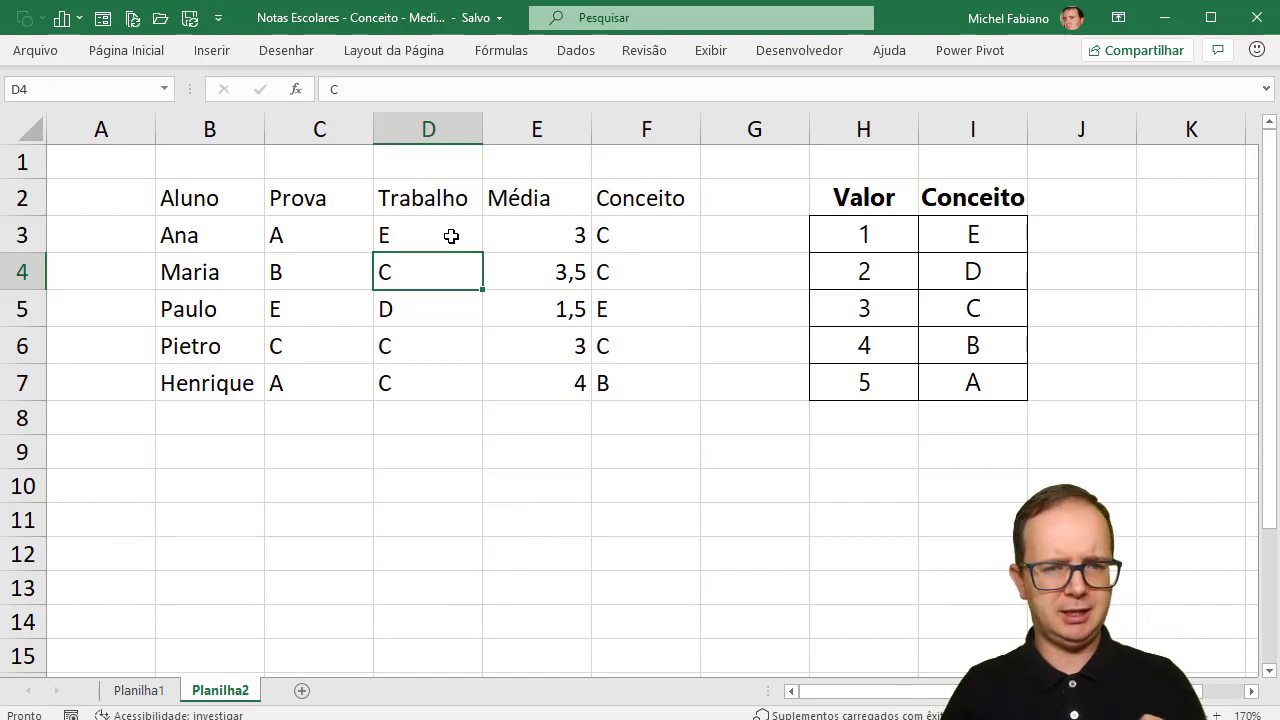
left_click_drag(562, 234, 558, 368)
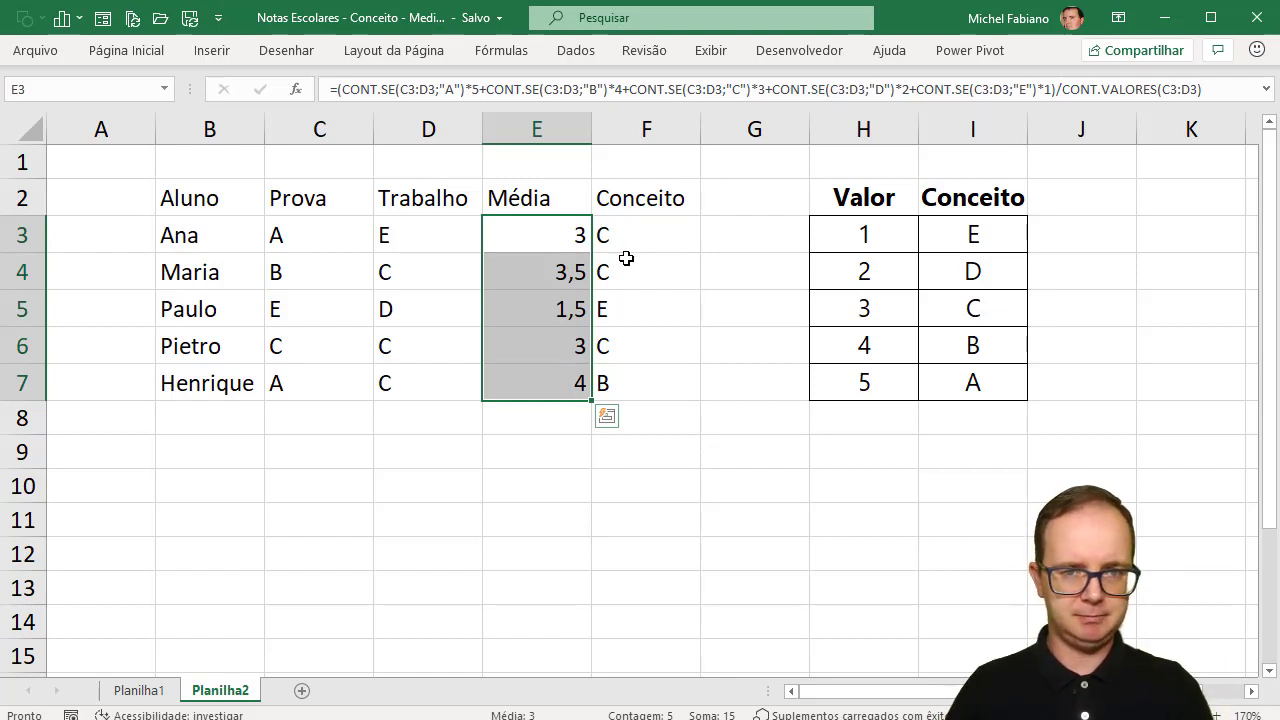
- Hide the Média column E with Ocultar and select the student table B2:F7
left_click(551, 127)
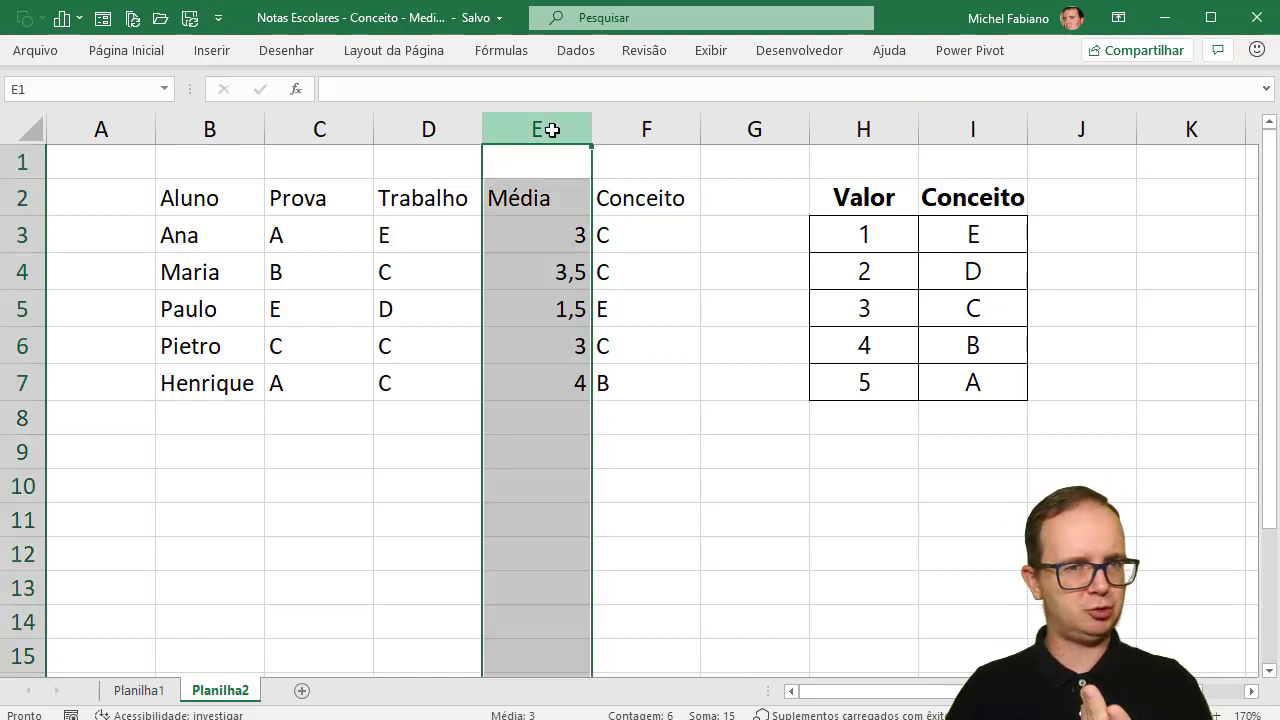
right_click(553, 133)
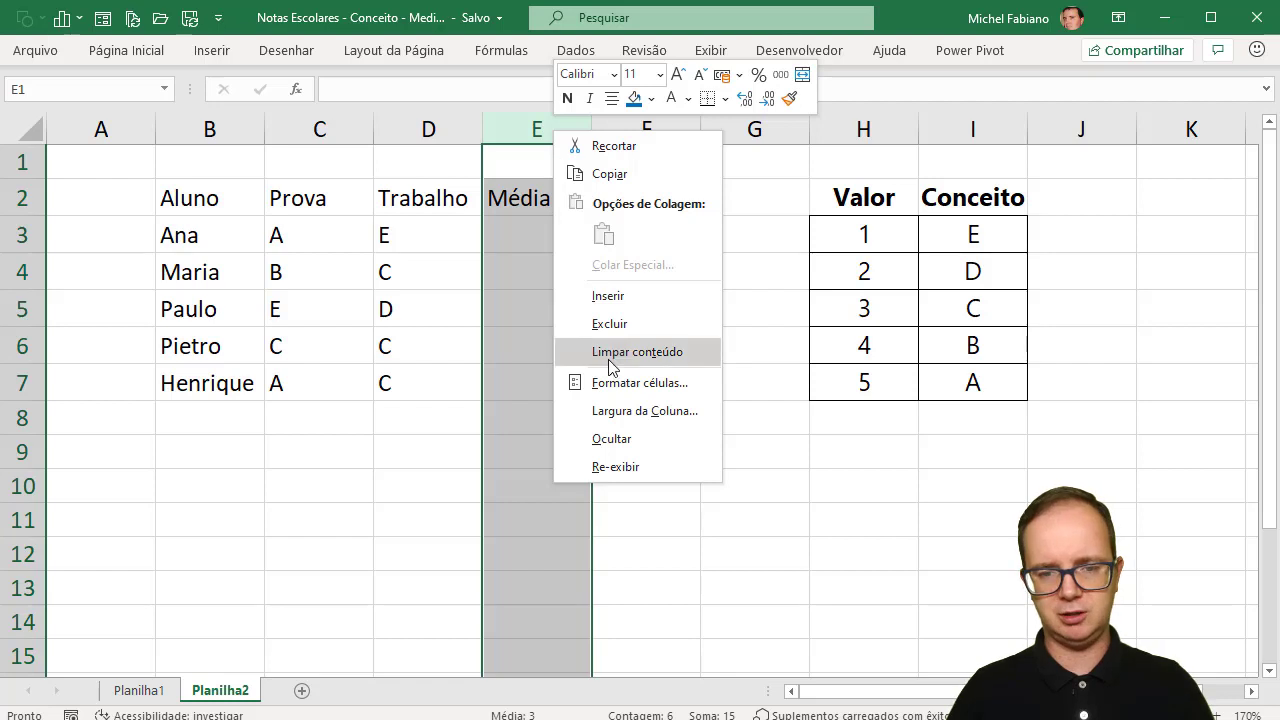
left_click(611, 441)
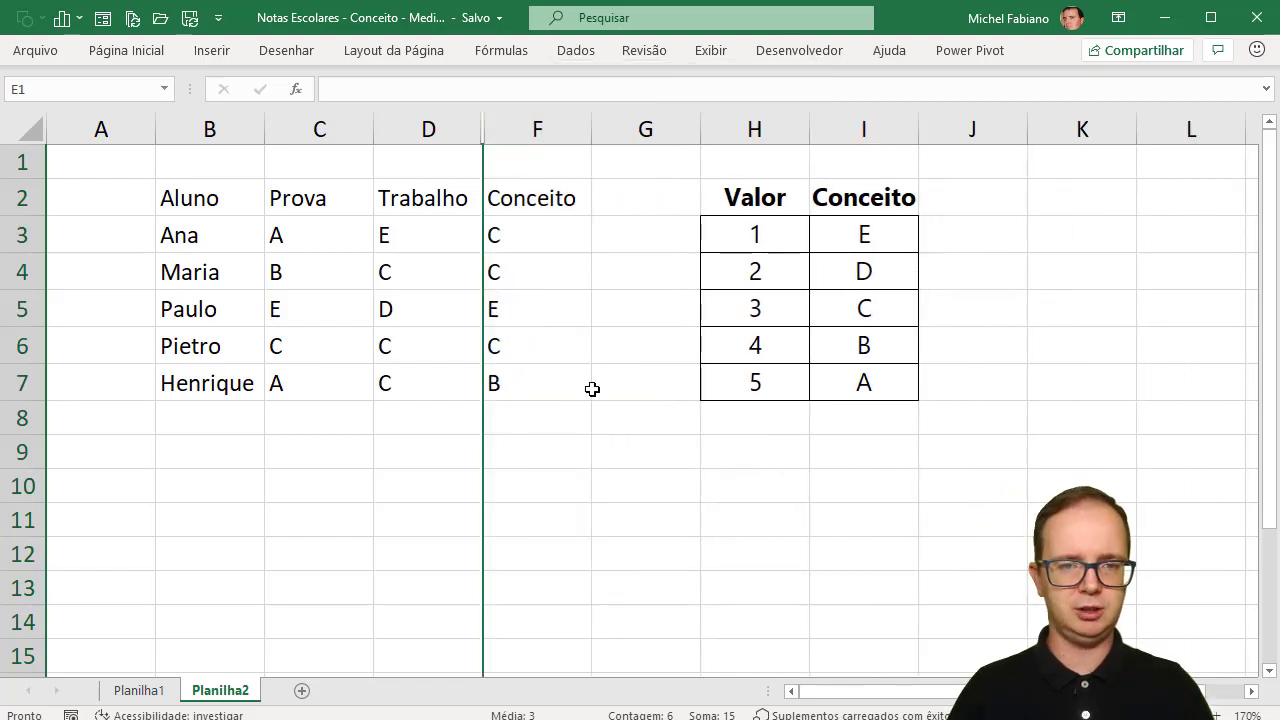
left_click(572, 338)
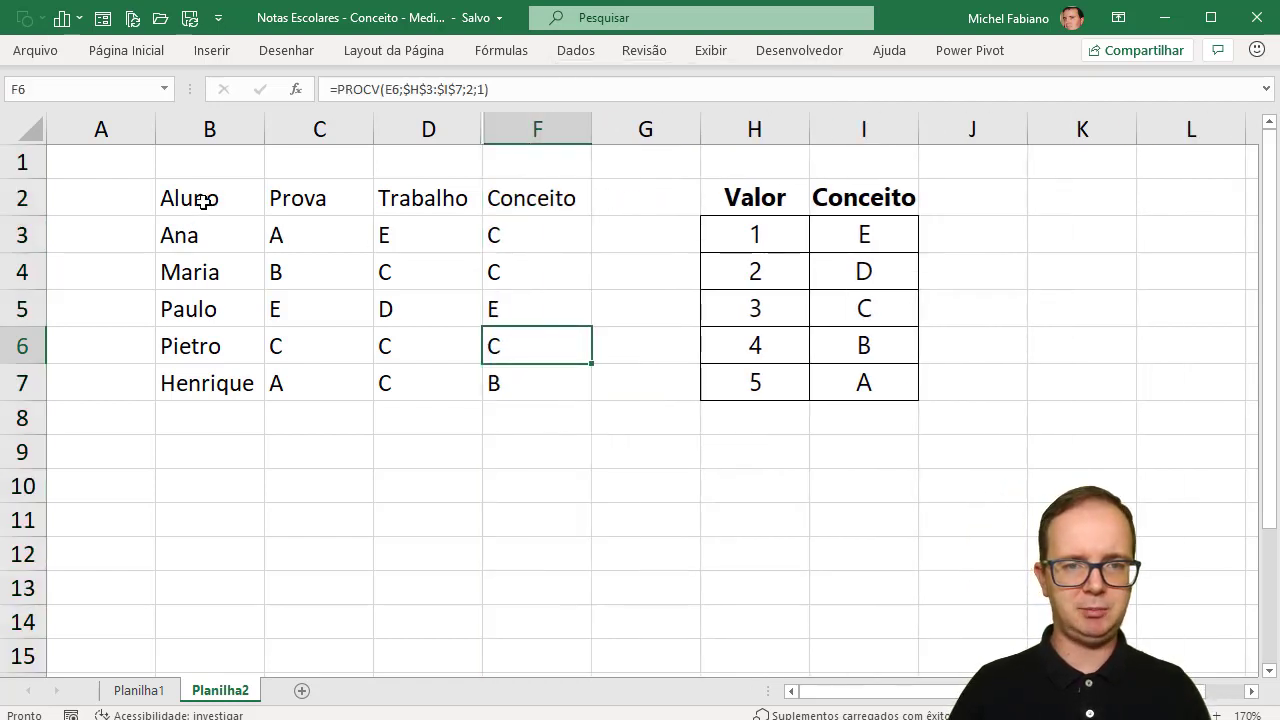
mouse_move(203, 201)
left_mouse_down()
mouse_move(491, 220)
mouse_move(494, 374)
left_mouse_up()
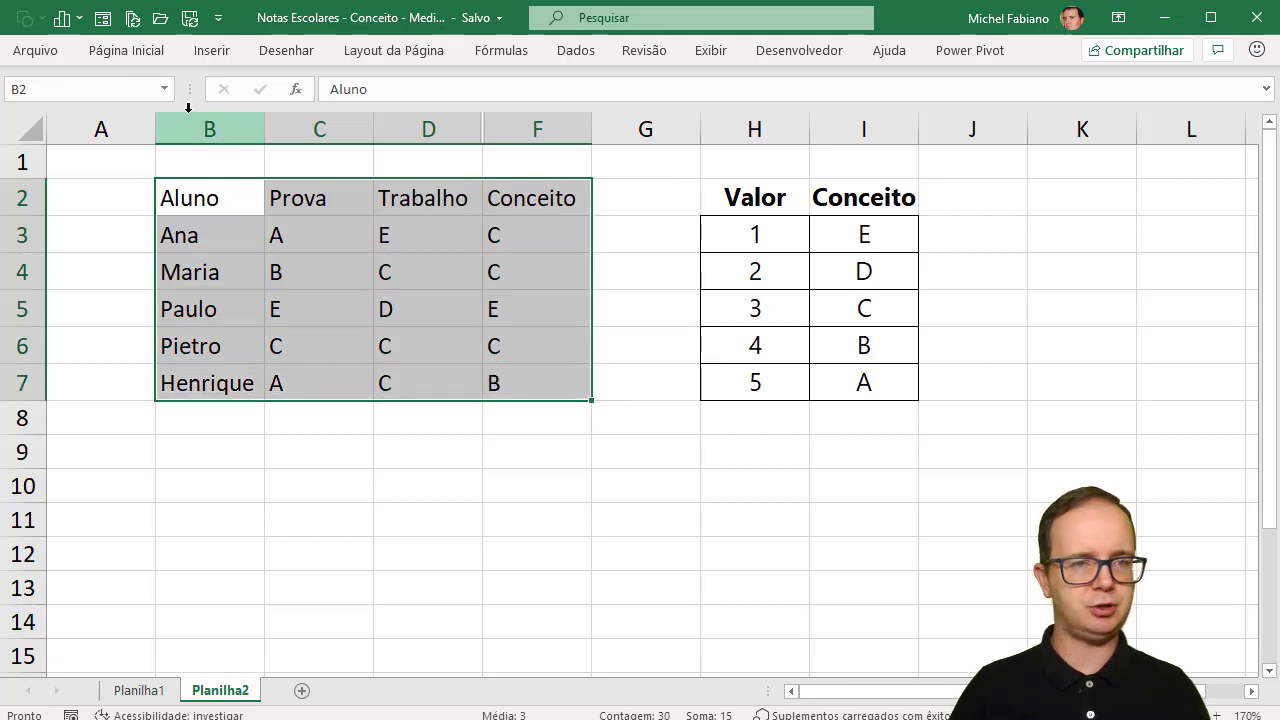
- Set the whole table's font to Segoe UI
left_click(148, 53)
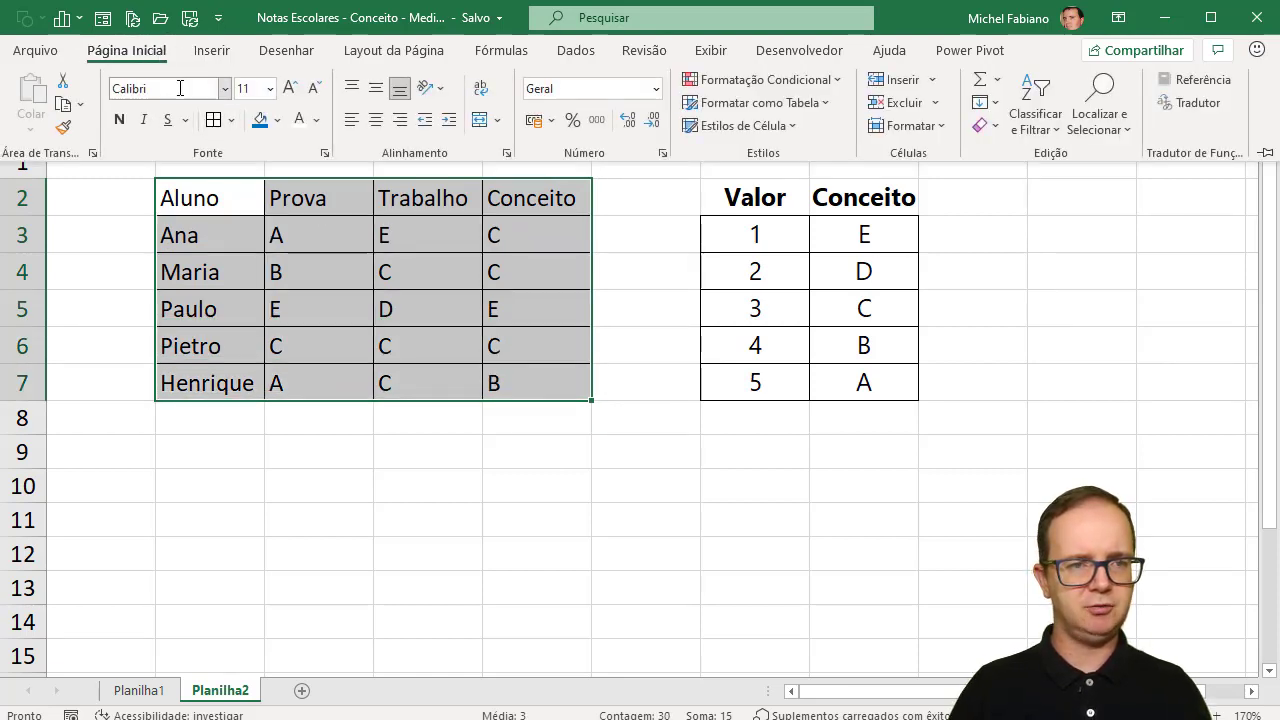
left_click(180, 88)
type("Segoe UI")
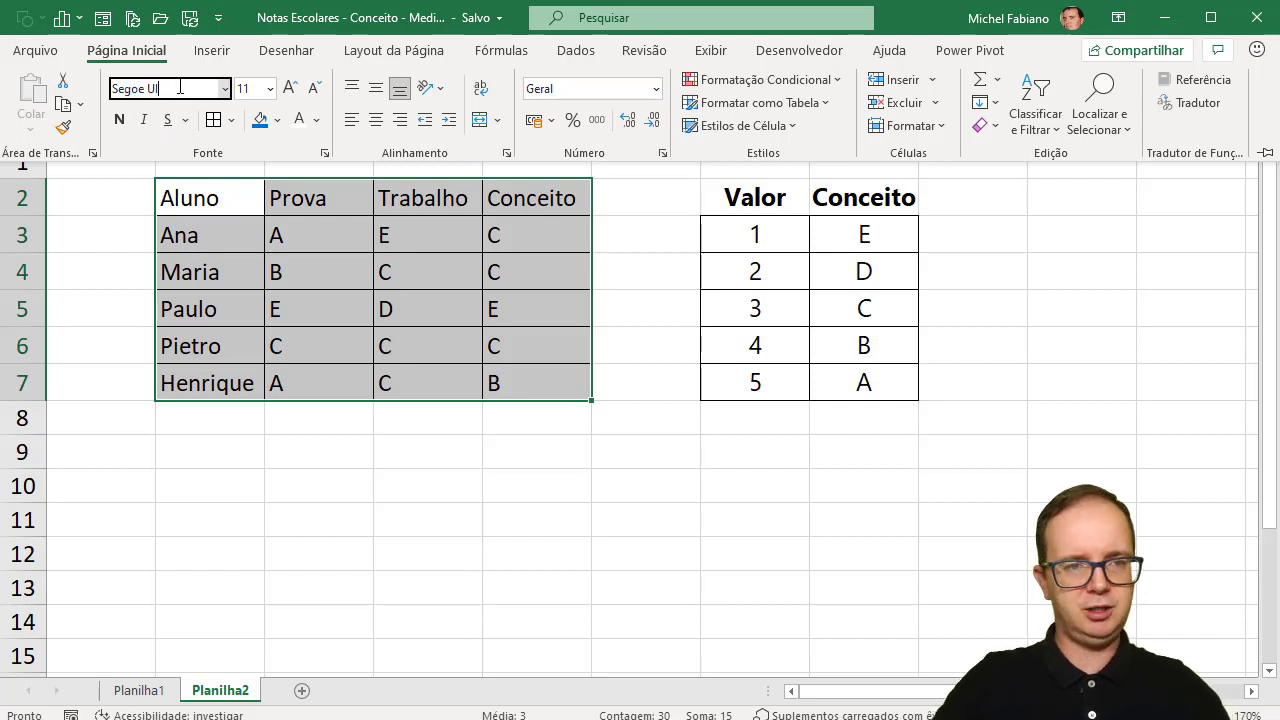
key("Return")
- Make the header row B2:F2 bold, white on blue fill, and centred
left_click_drag(212, 192, 515, 198)
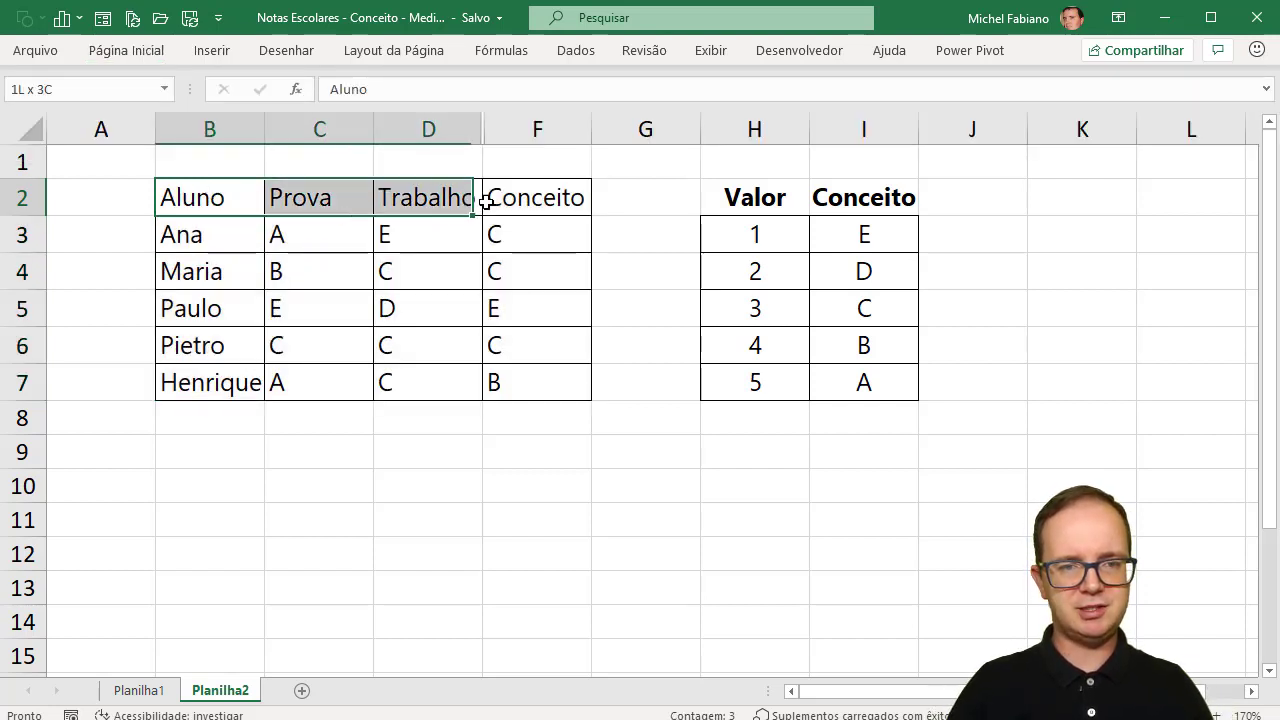
key("ctrl+n")
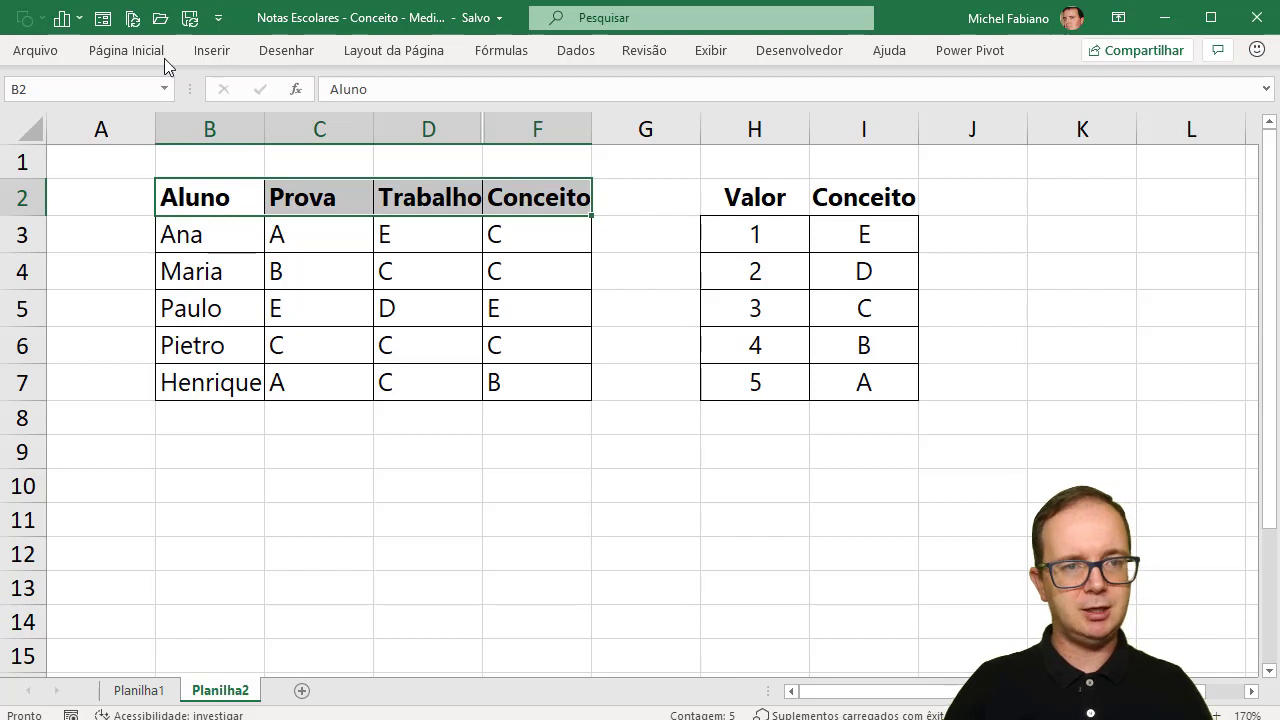
left_click(140, 52)
left_click(270, 118)
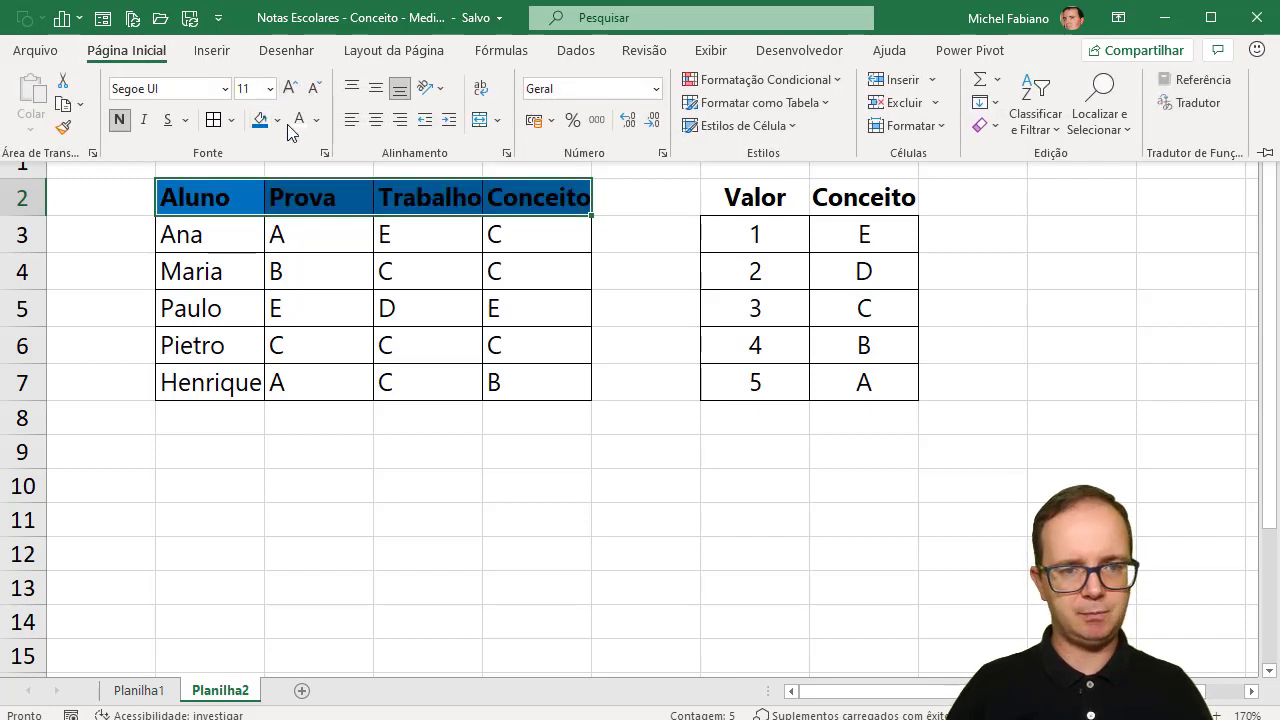
left_click(299, 126)
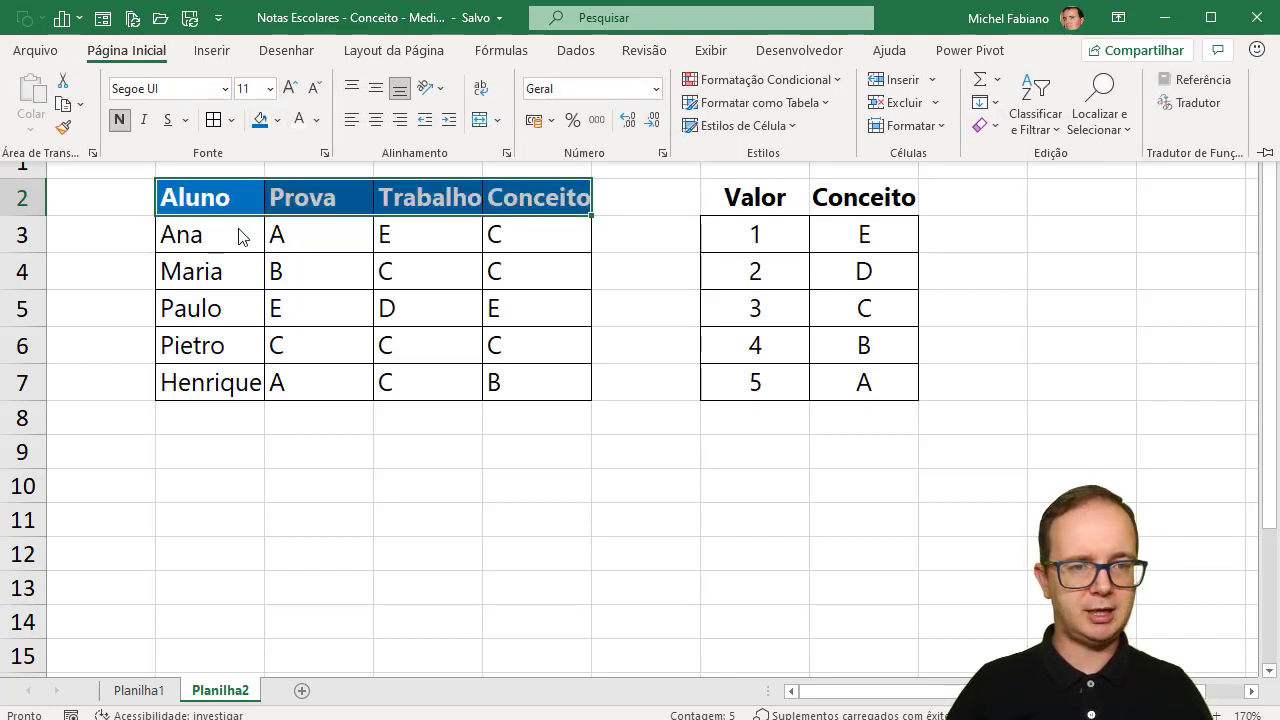
left_click(238, 233)
left_click(126, 50)
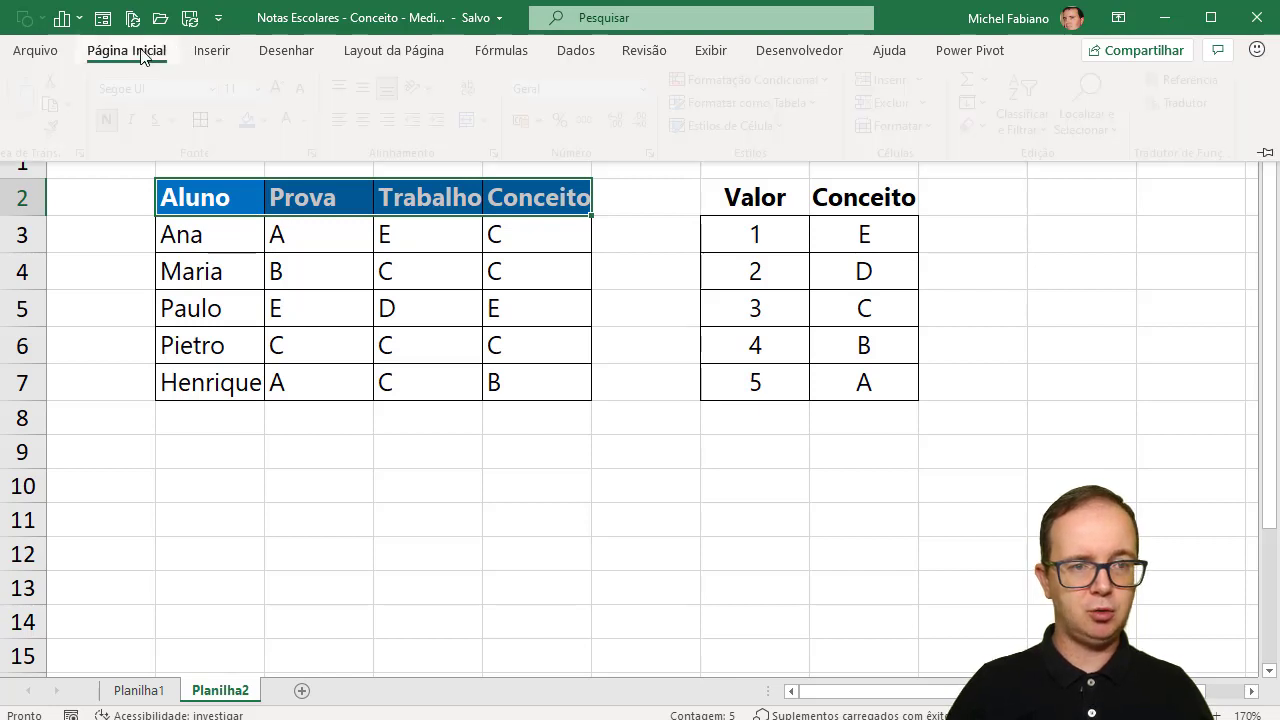
left_click(376, 120)
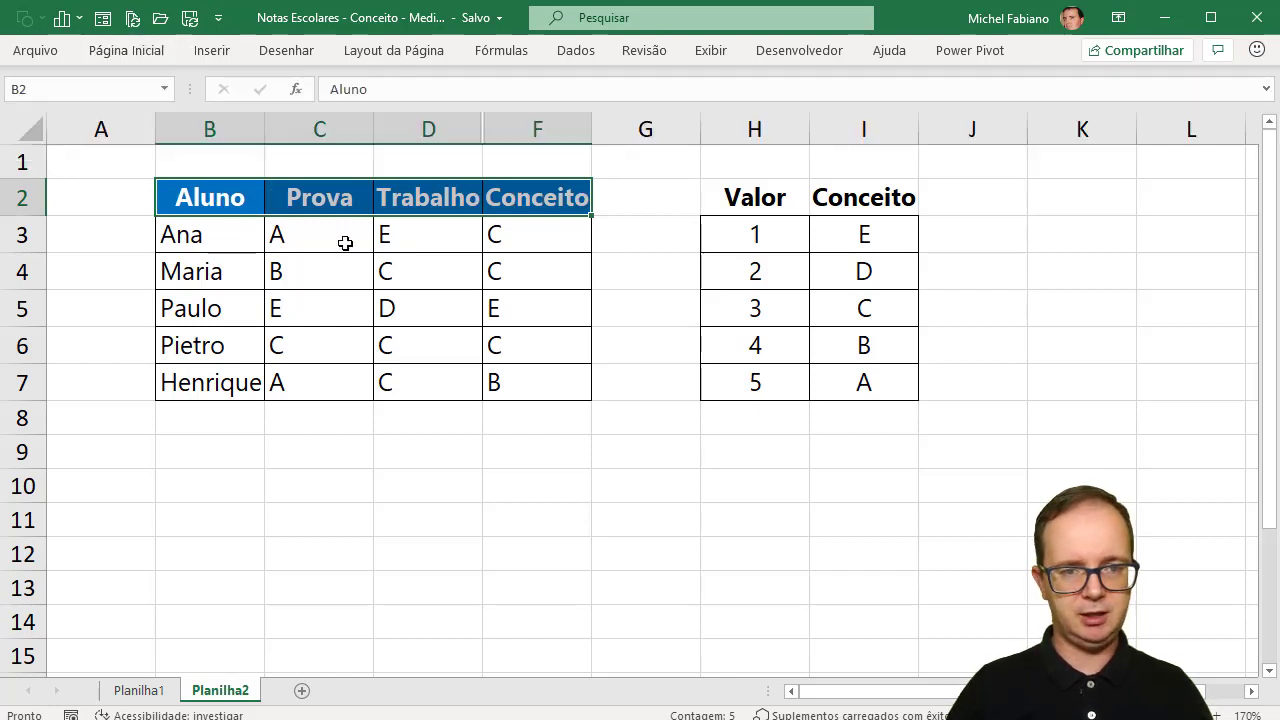
- Centre the grades and Conceito values in C3:F7
left_click_drag(343, 238, 497, 393)
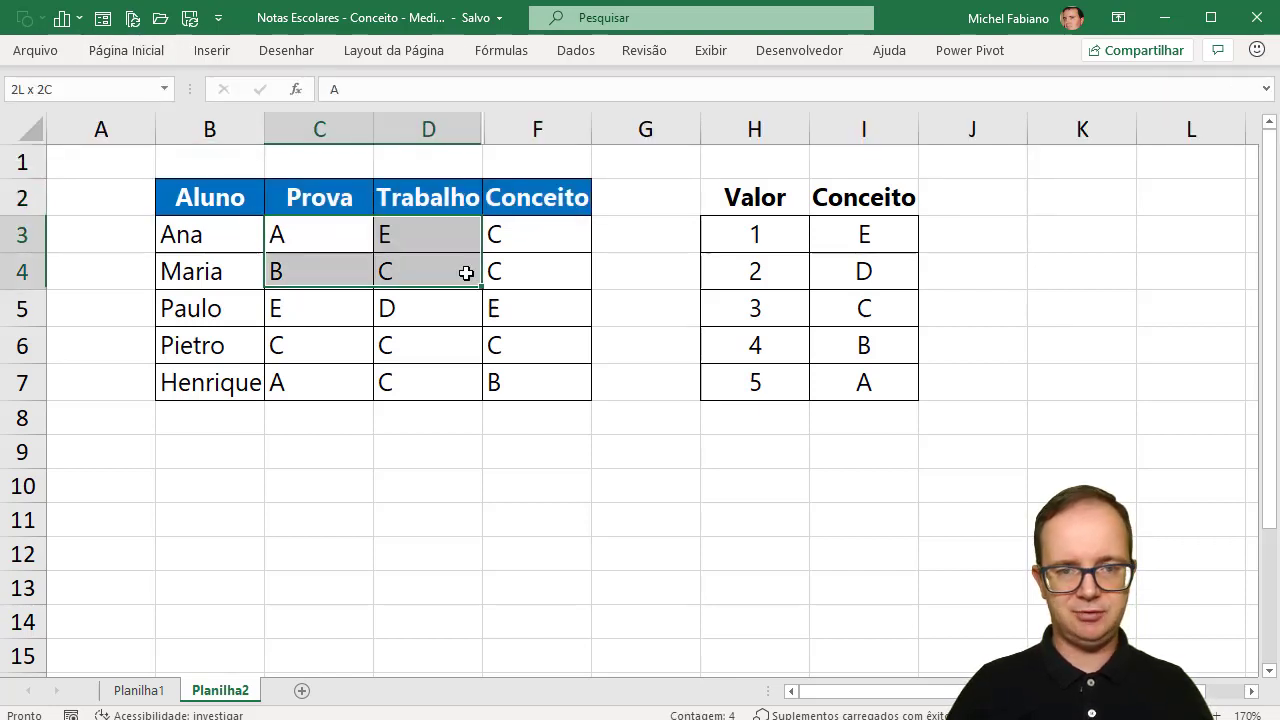
left_click(118, 52)
left_click(377, 121)
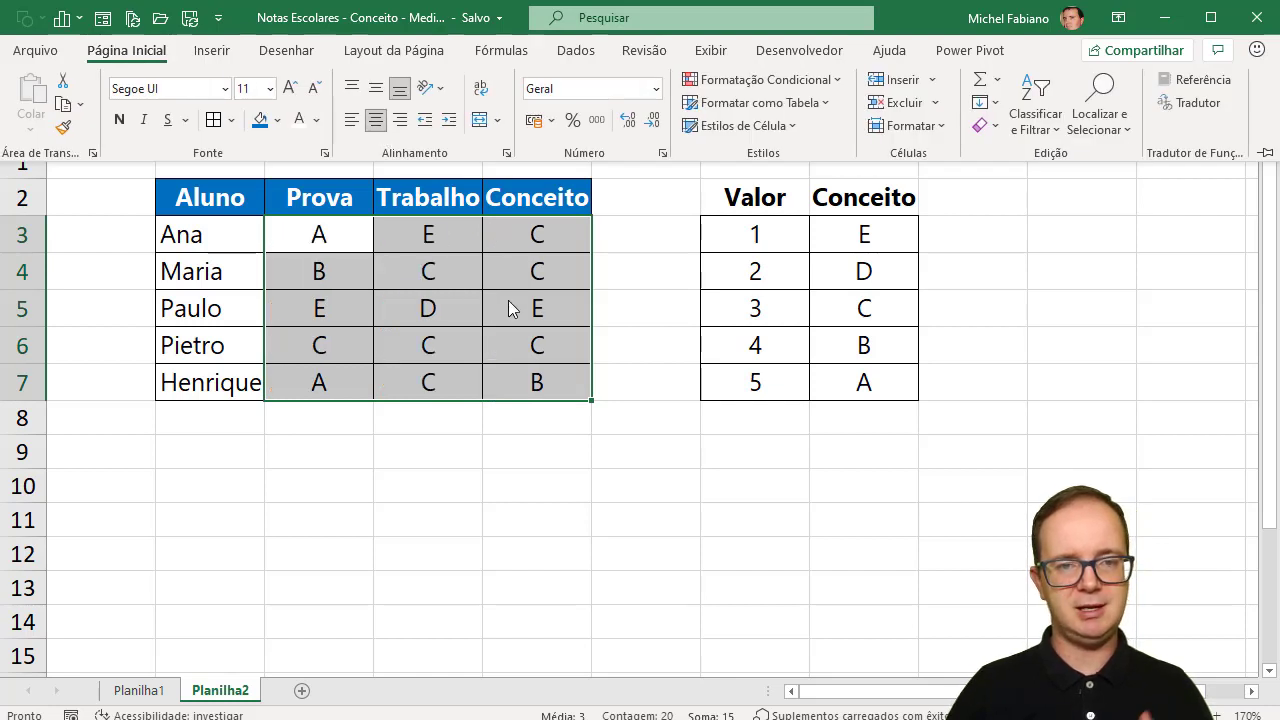
- Bold the Conceito results F3:F7 and the student names B3:B7
left_click(512, 250)
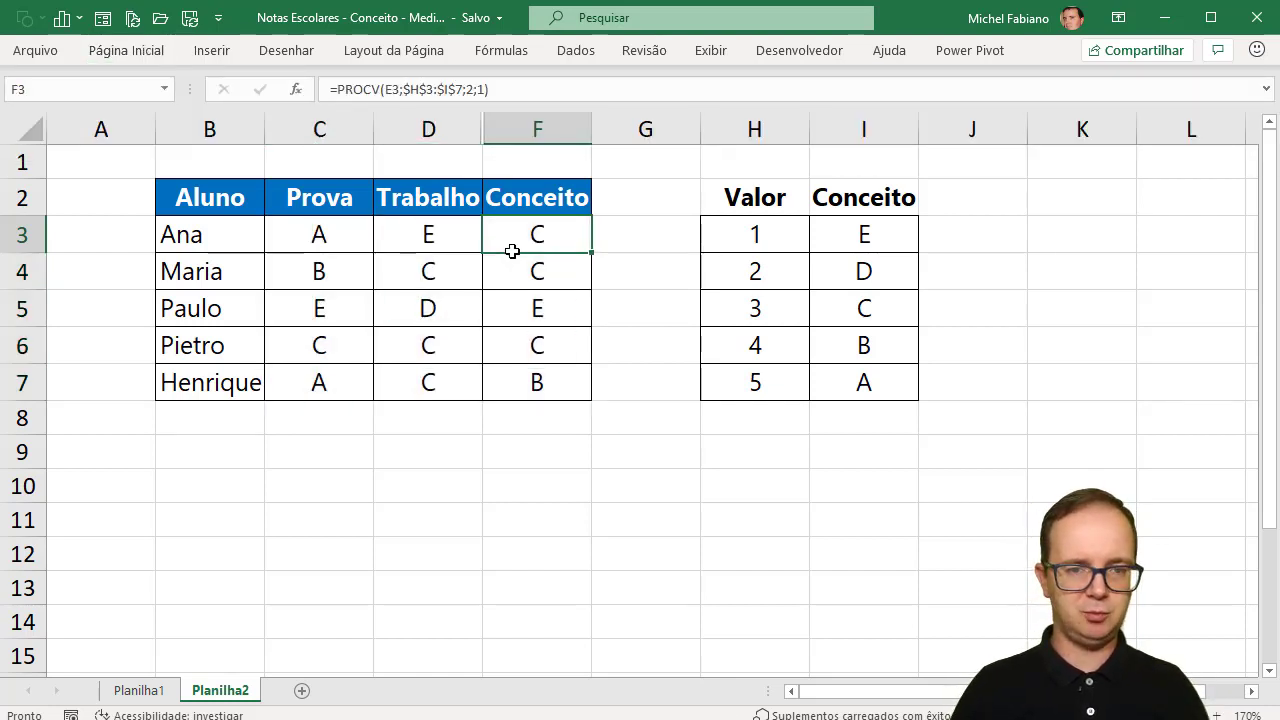
left_click(340, 238)
left_click_drag(533, 235, 535, 380)
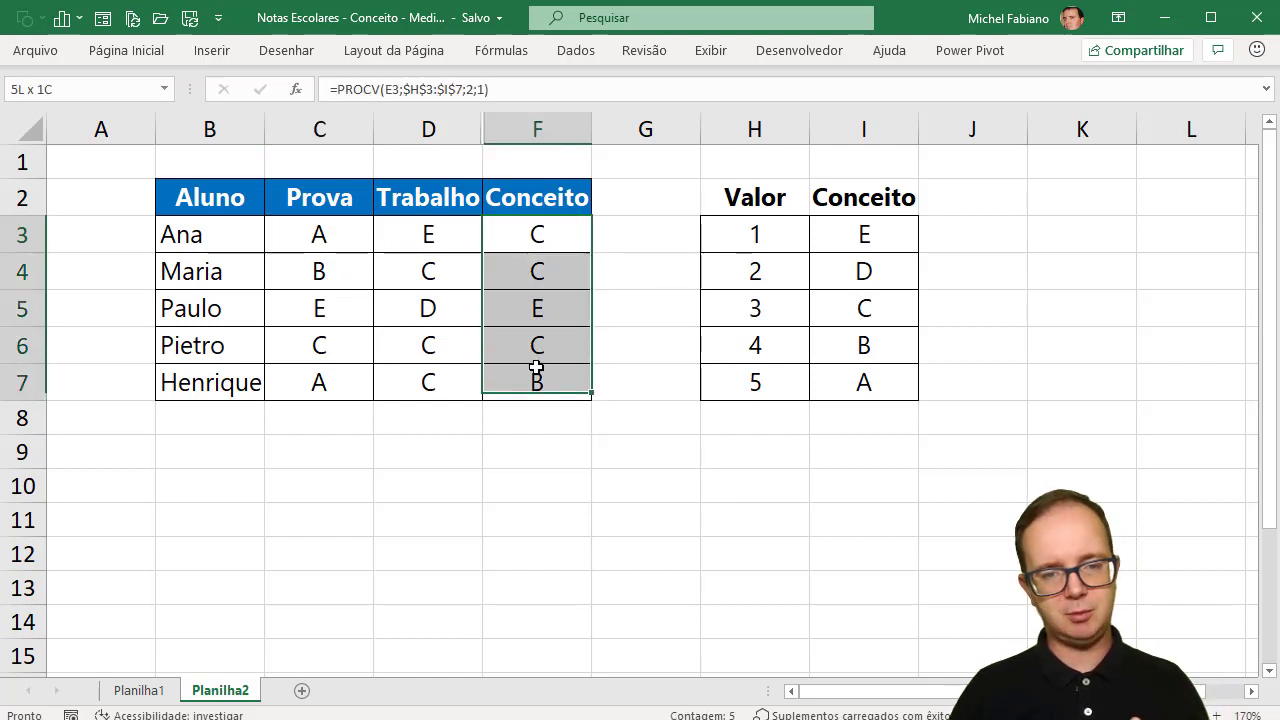
left_click(147, 55)
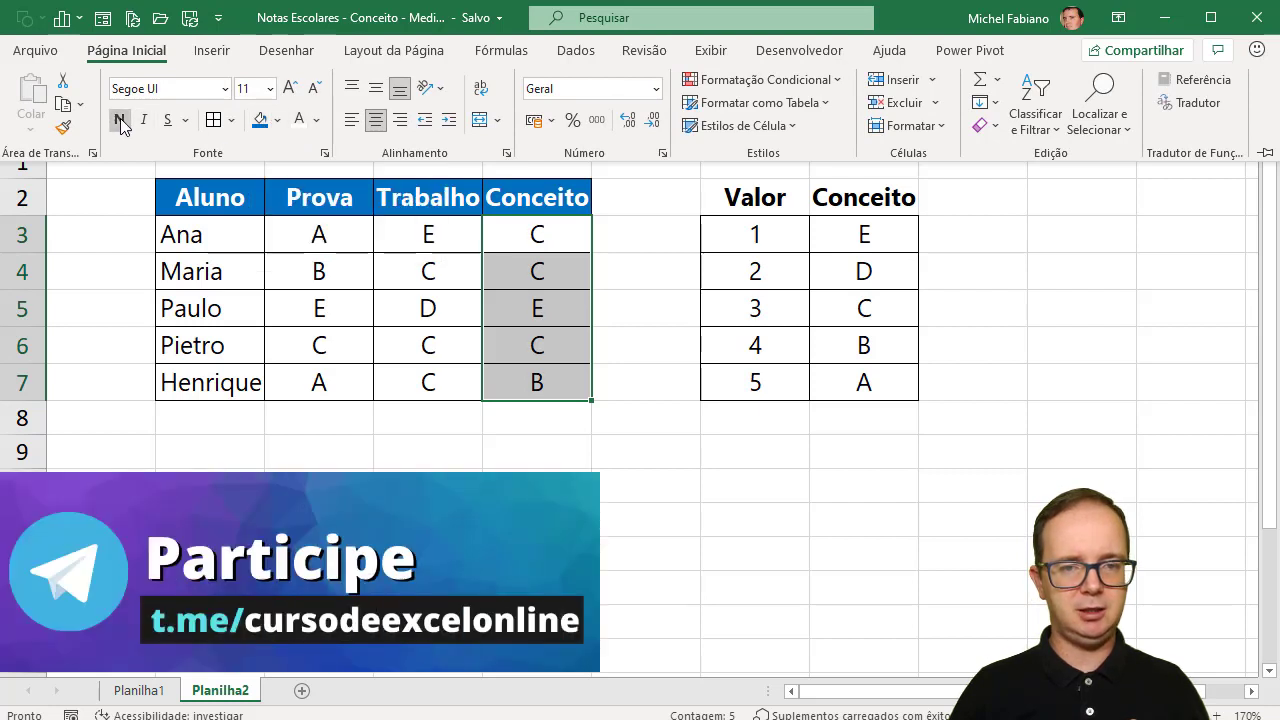
left_click(119, 119)
left_click(314, 238)
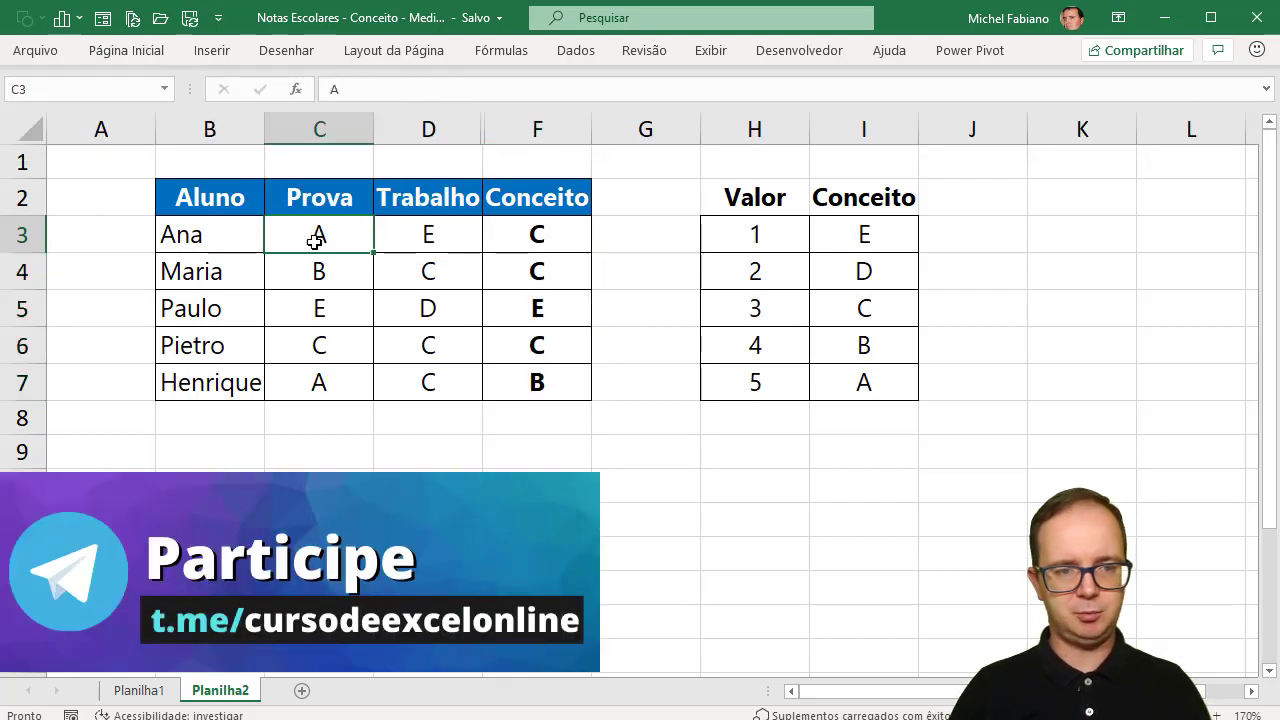
left_click_drag(203, 234, 254, 386)
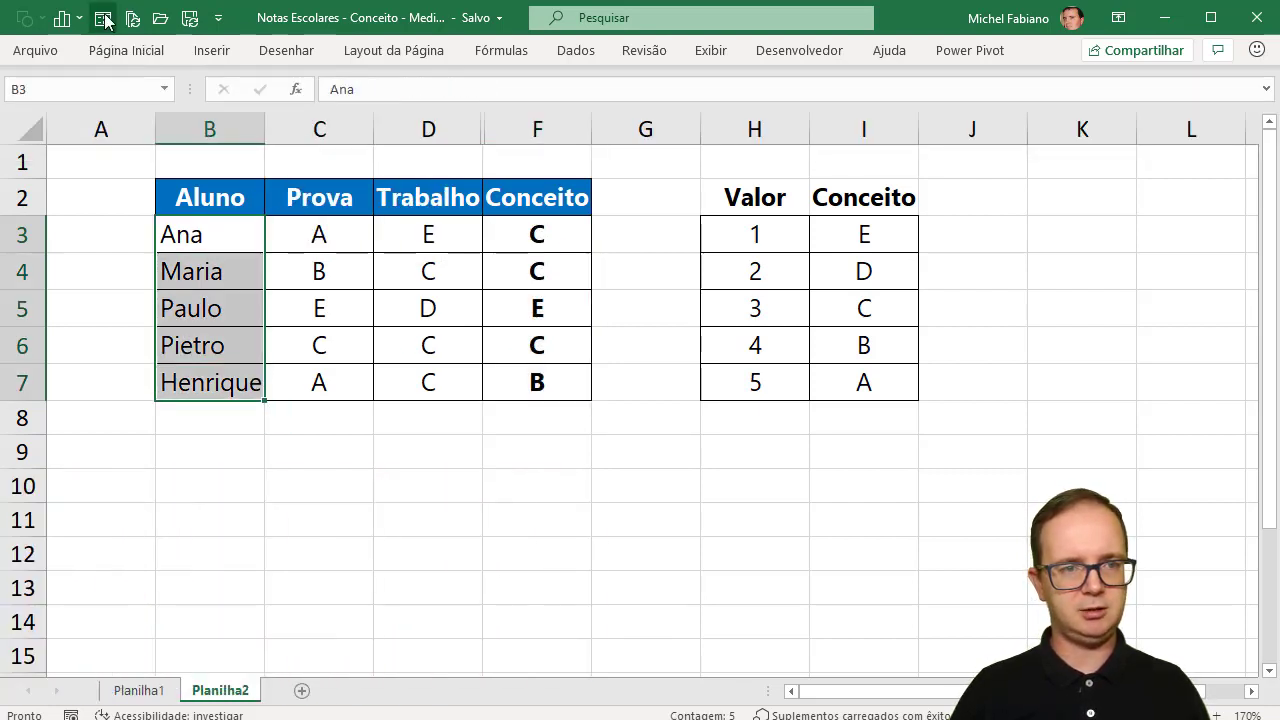
left_click(105, 52)
left_click(121, 124)
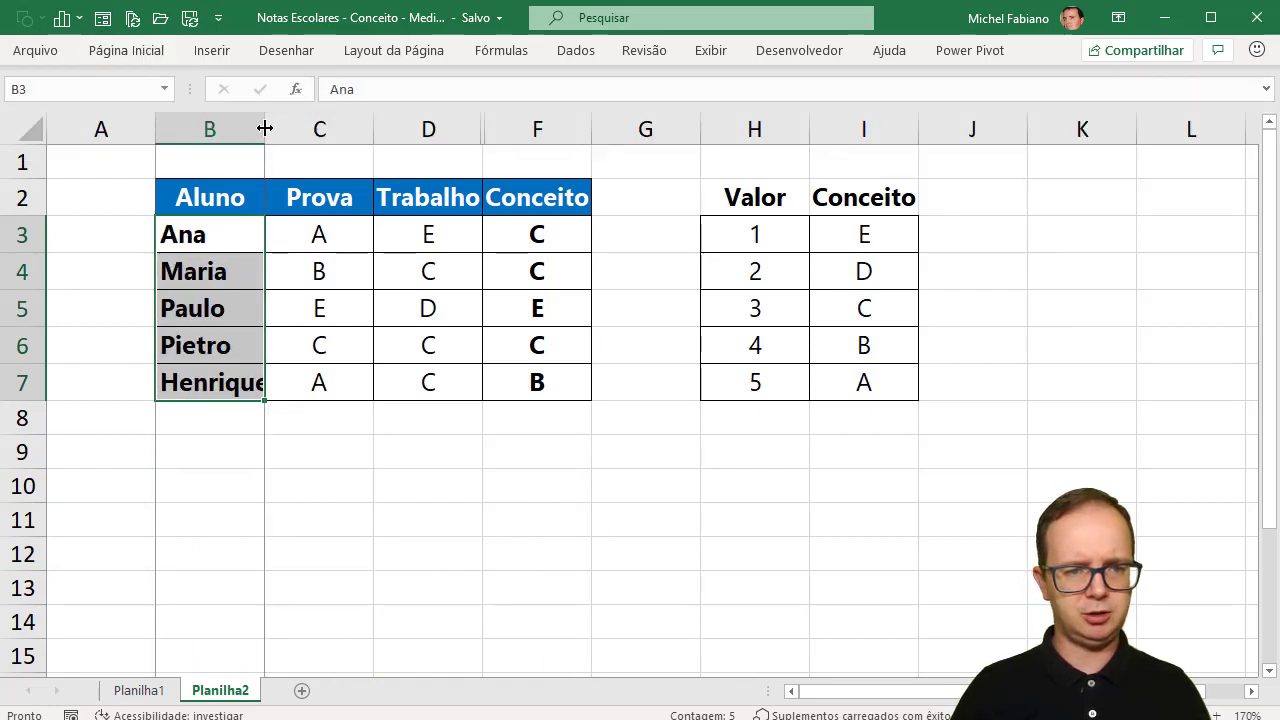
- Autofit column B to the longest name and try grades C/C, then Trabalho D, for the first student
double_click(265, 130)
left_click(372, 234)
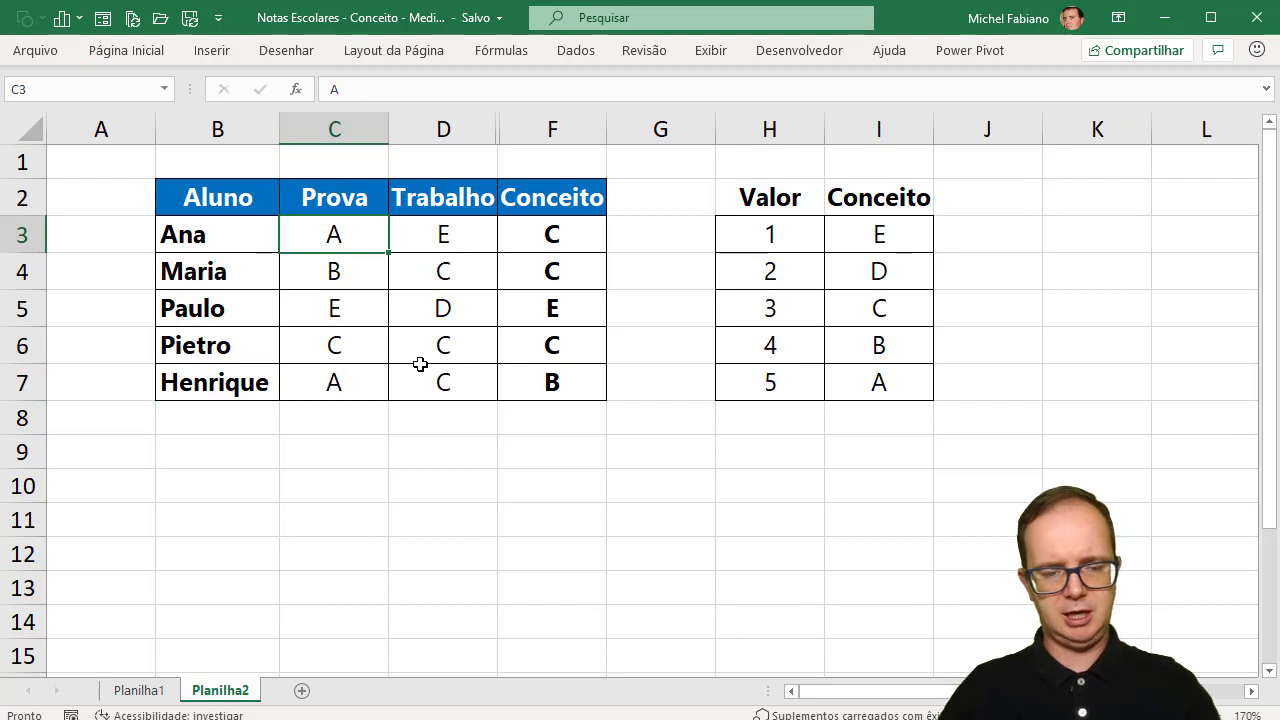
type("C")
key("Tab")
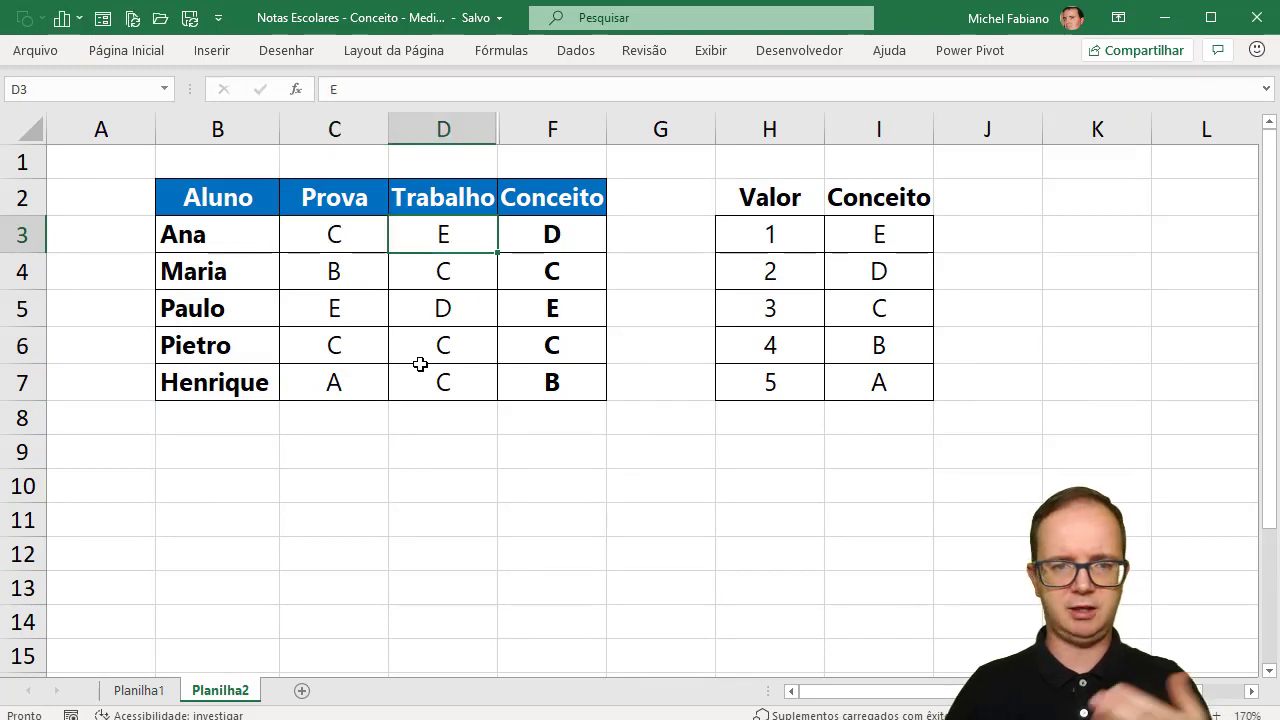
type("C")
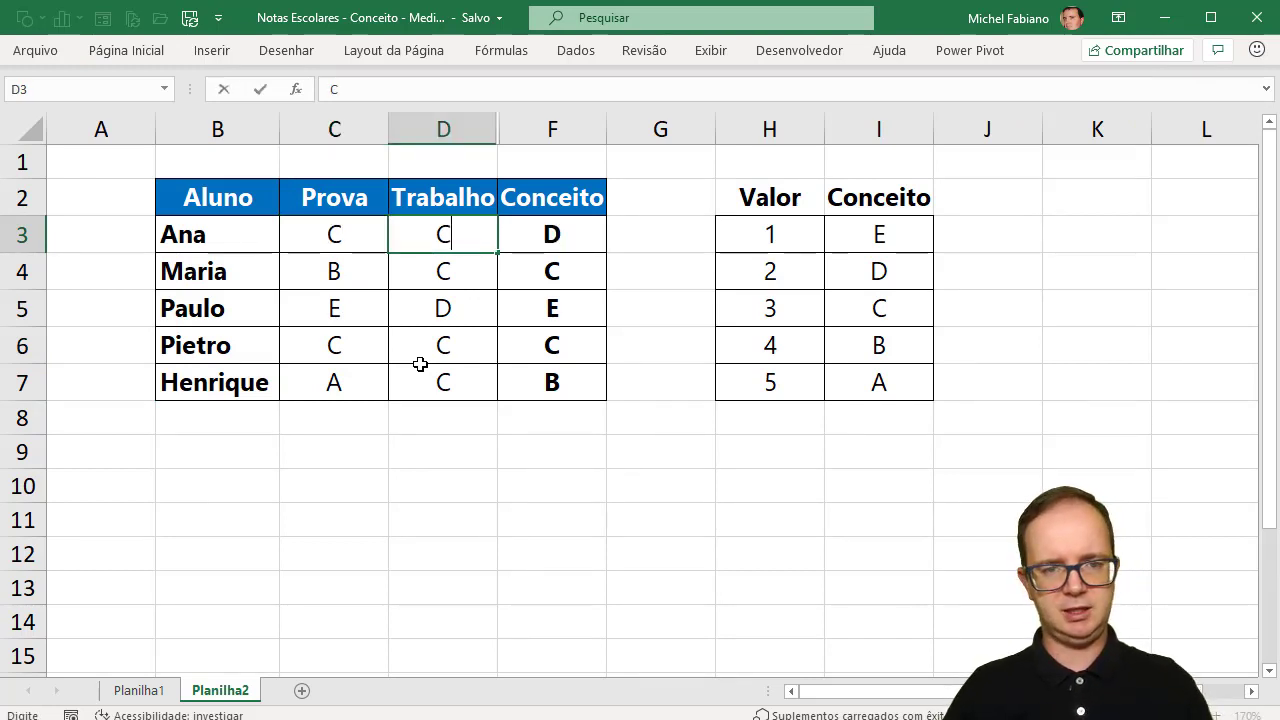
key("Return")
key("Up")
type("D")
key("Return")
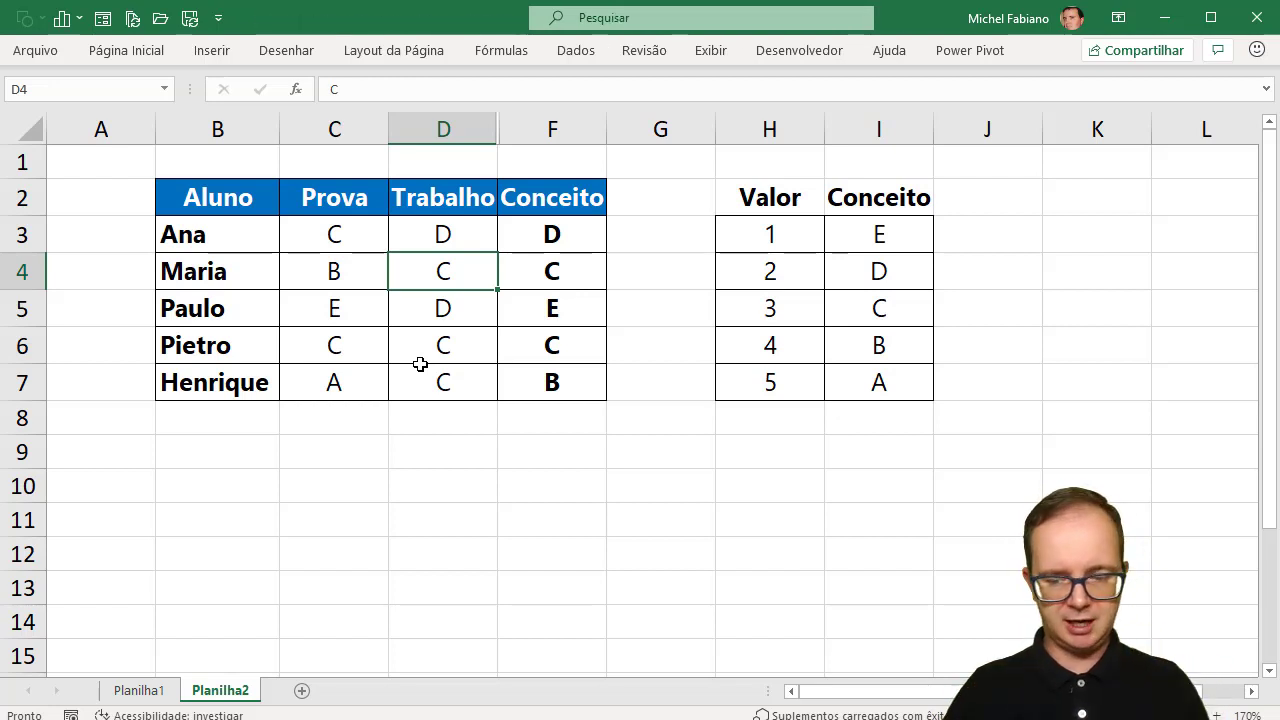
- Set the first student's Prova to A and Trabalho to B, making the Conceito B
key("Up")
key("Left")
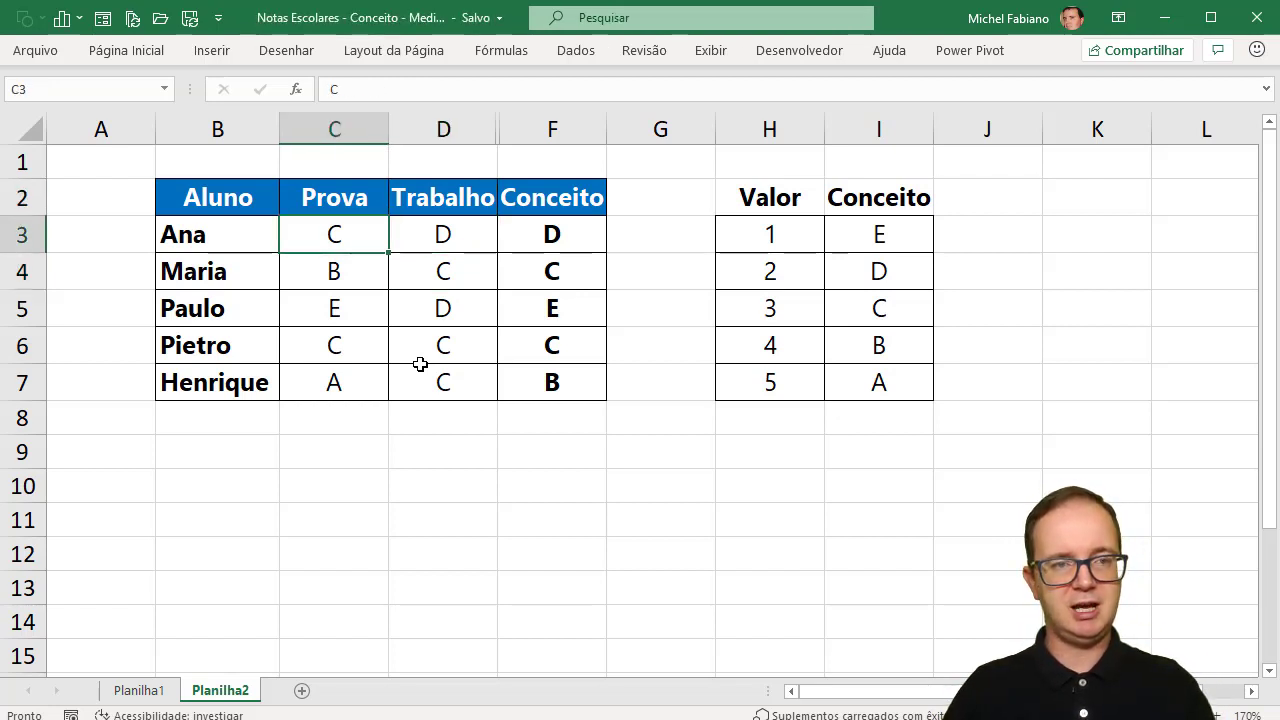
type("A")
key("Right")
type("B")
key("Tab")
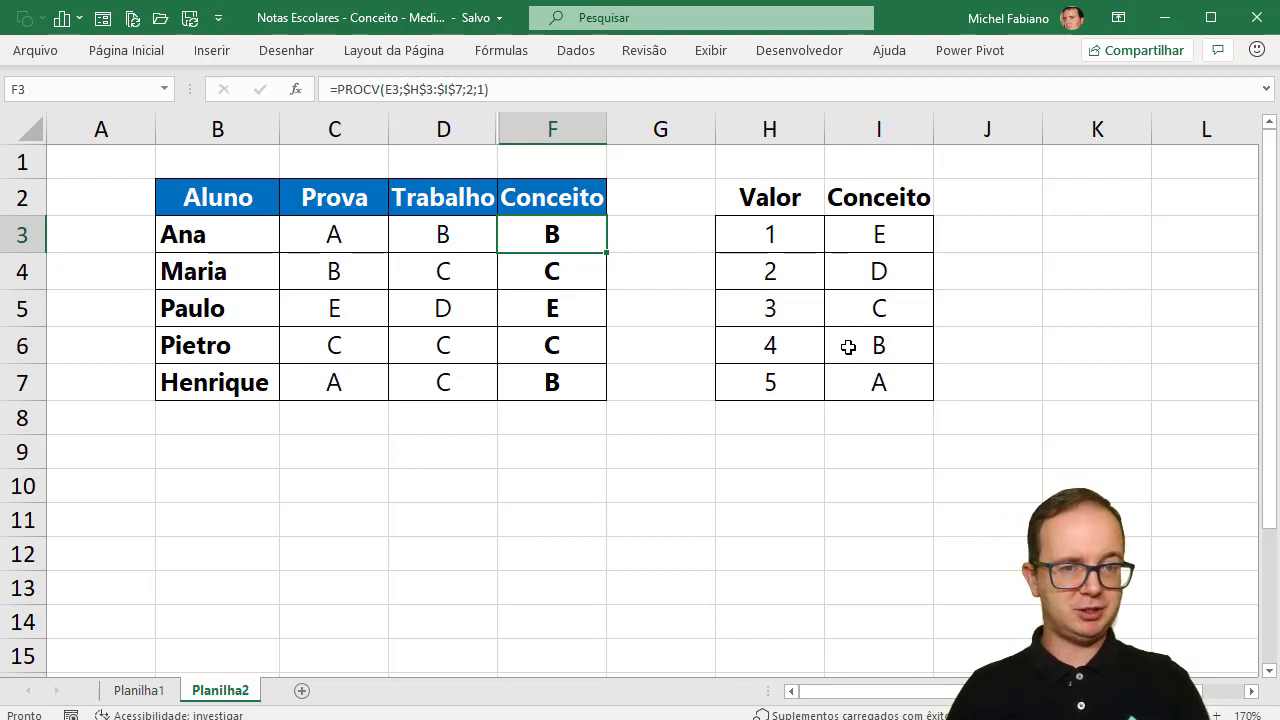
- Go to Planilha1 with the original 15-student MÉDIA ESCOLARES table
left_click(140, 690)
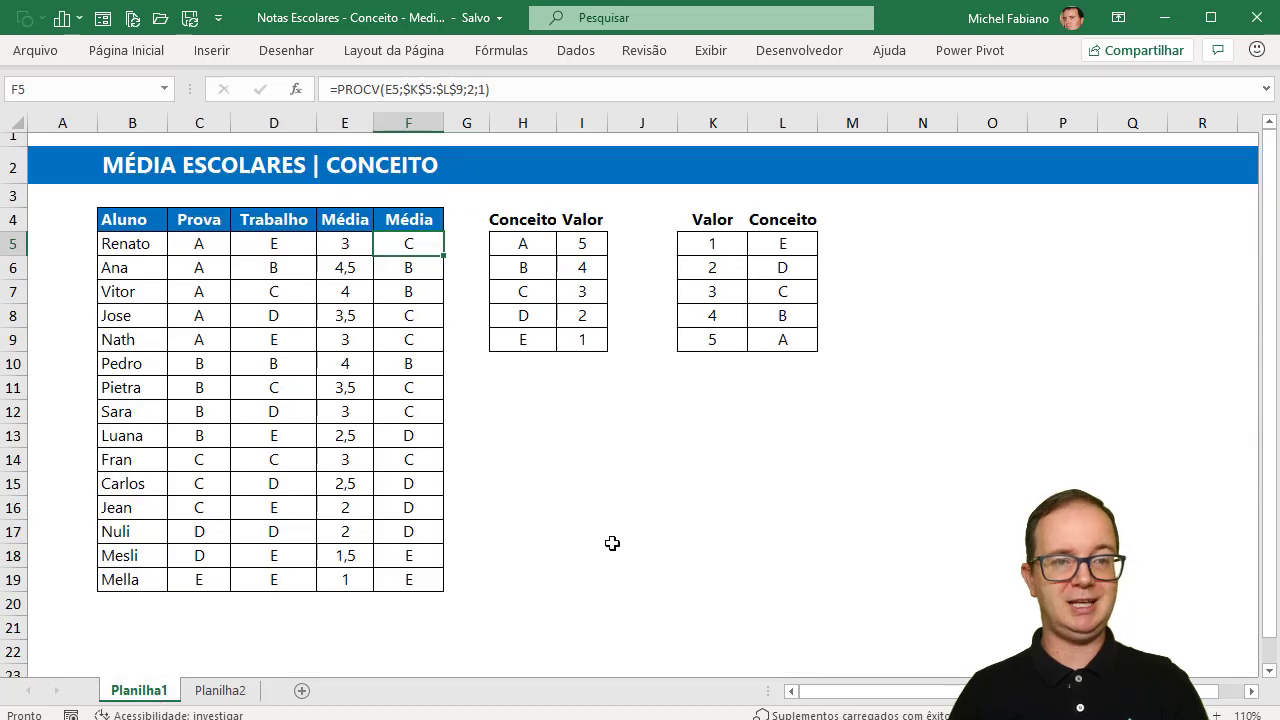